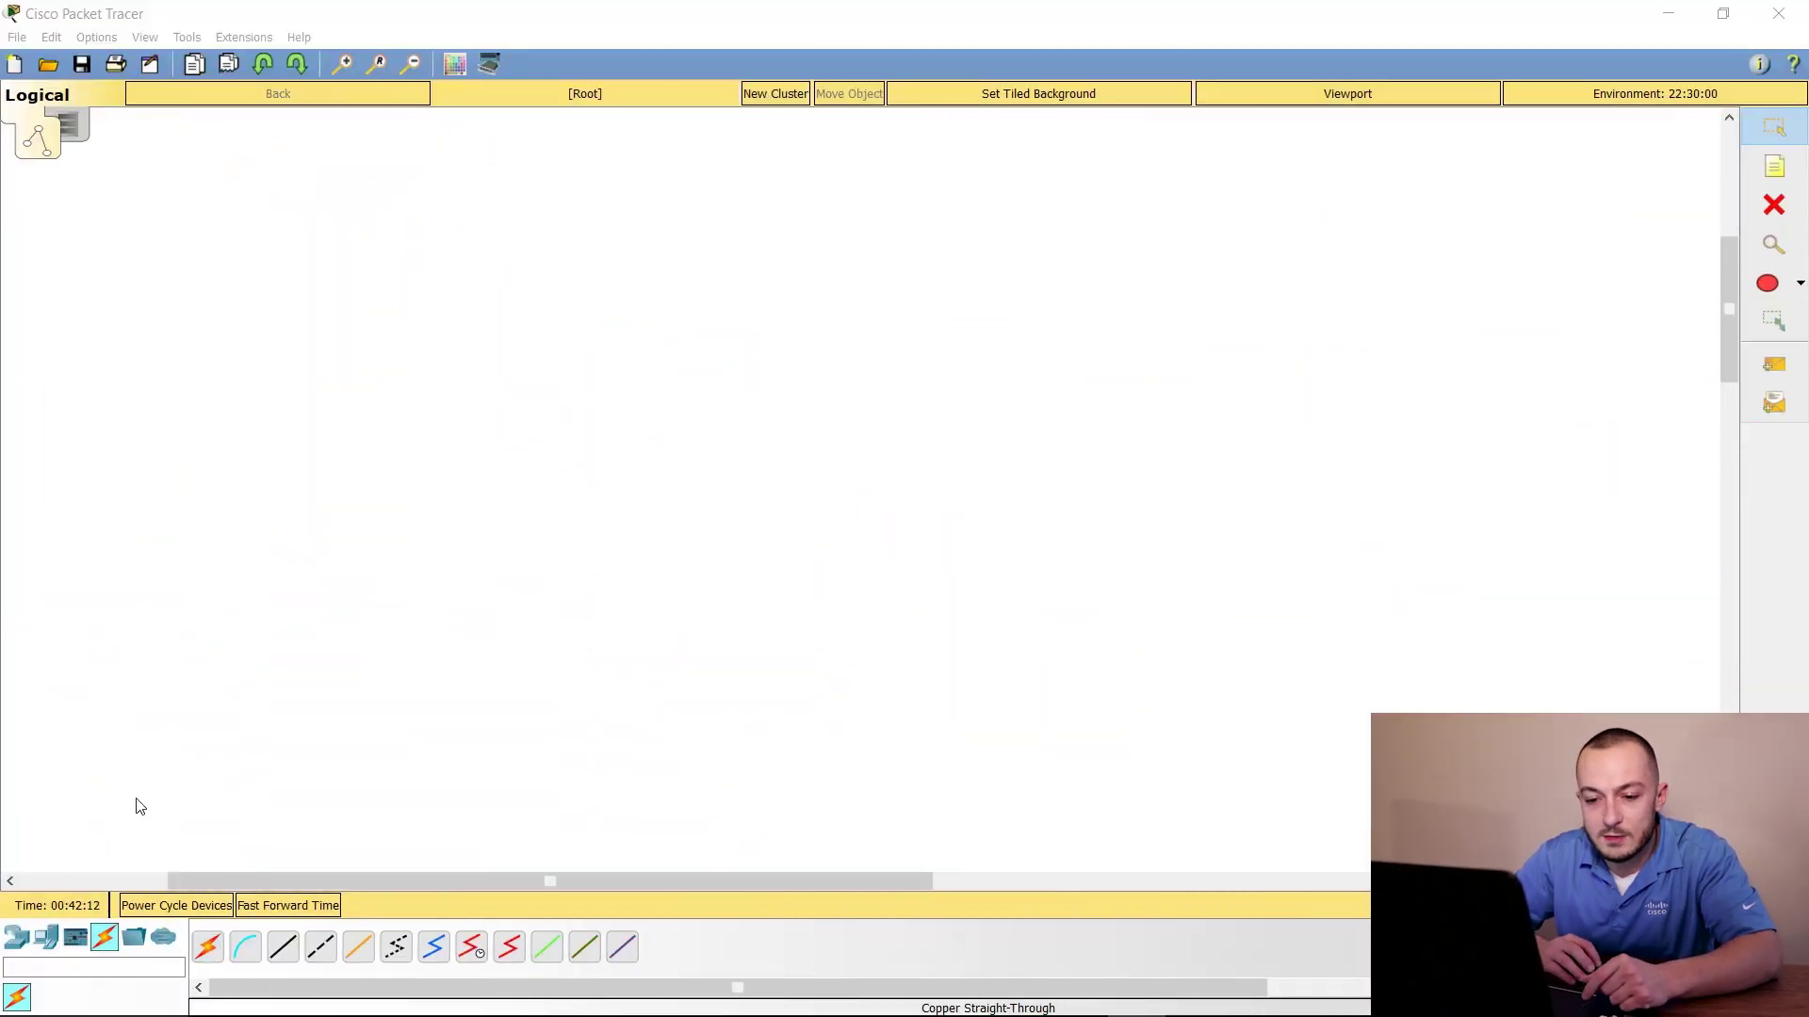
# Place a 2960 switch on the workspace
pyautogui.click(23, 940)
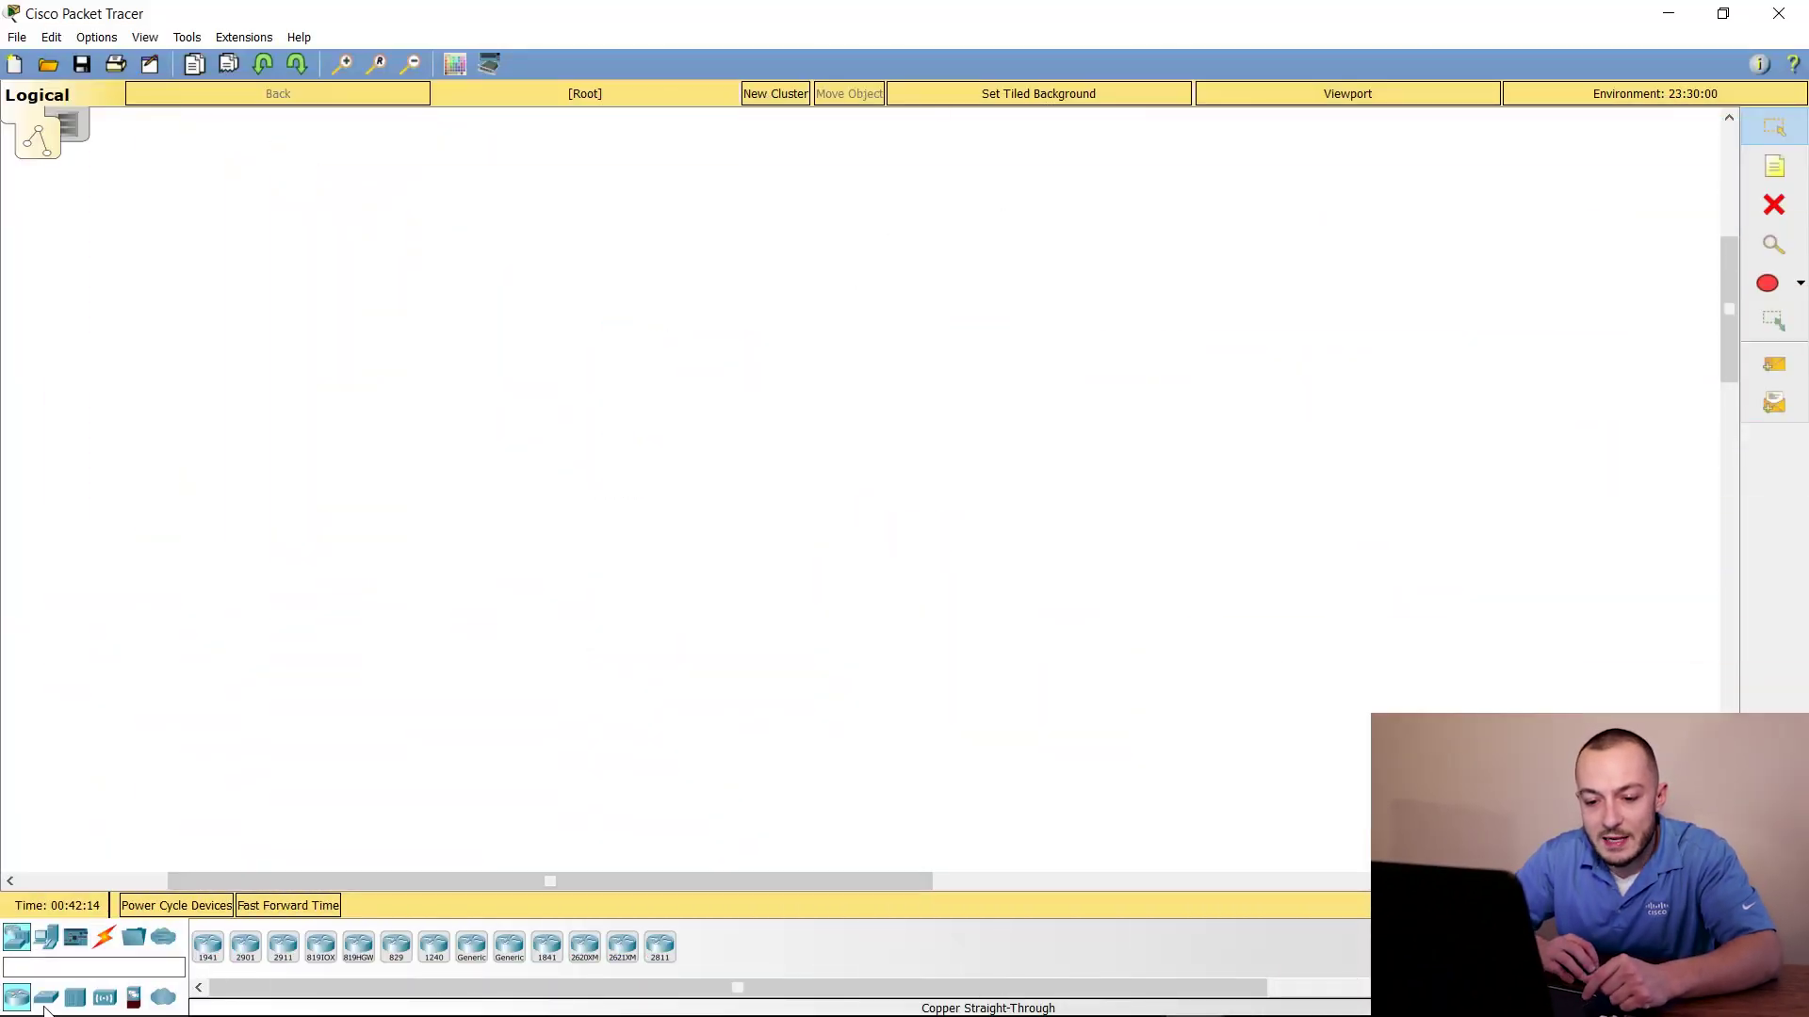
pyautogui.click(47, 998)
pyautogui.click(207, 945)
pyautogui.click(376, 613)
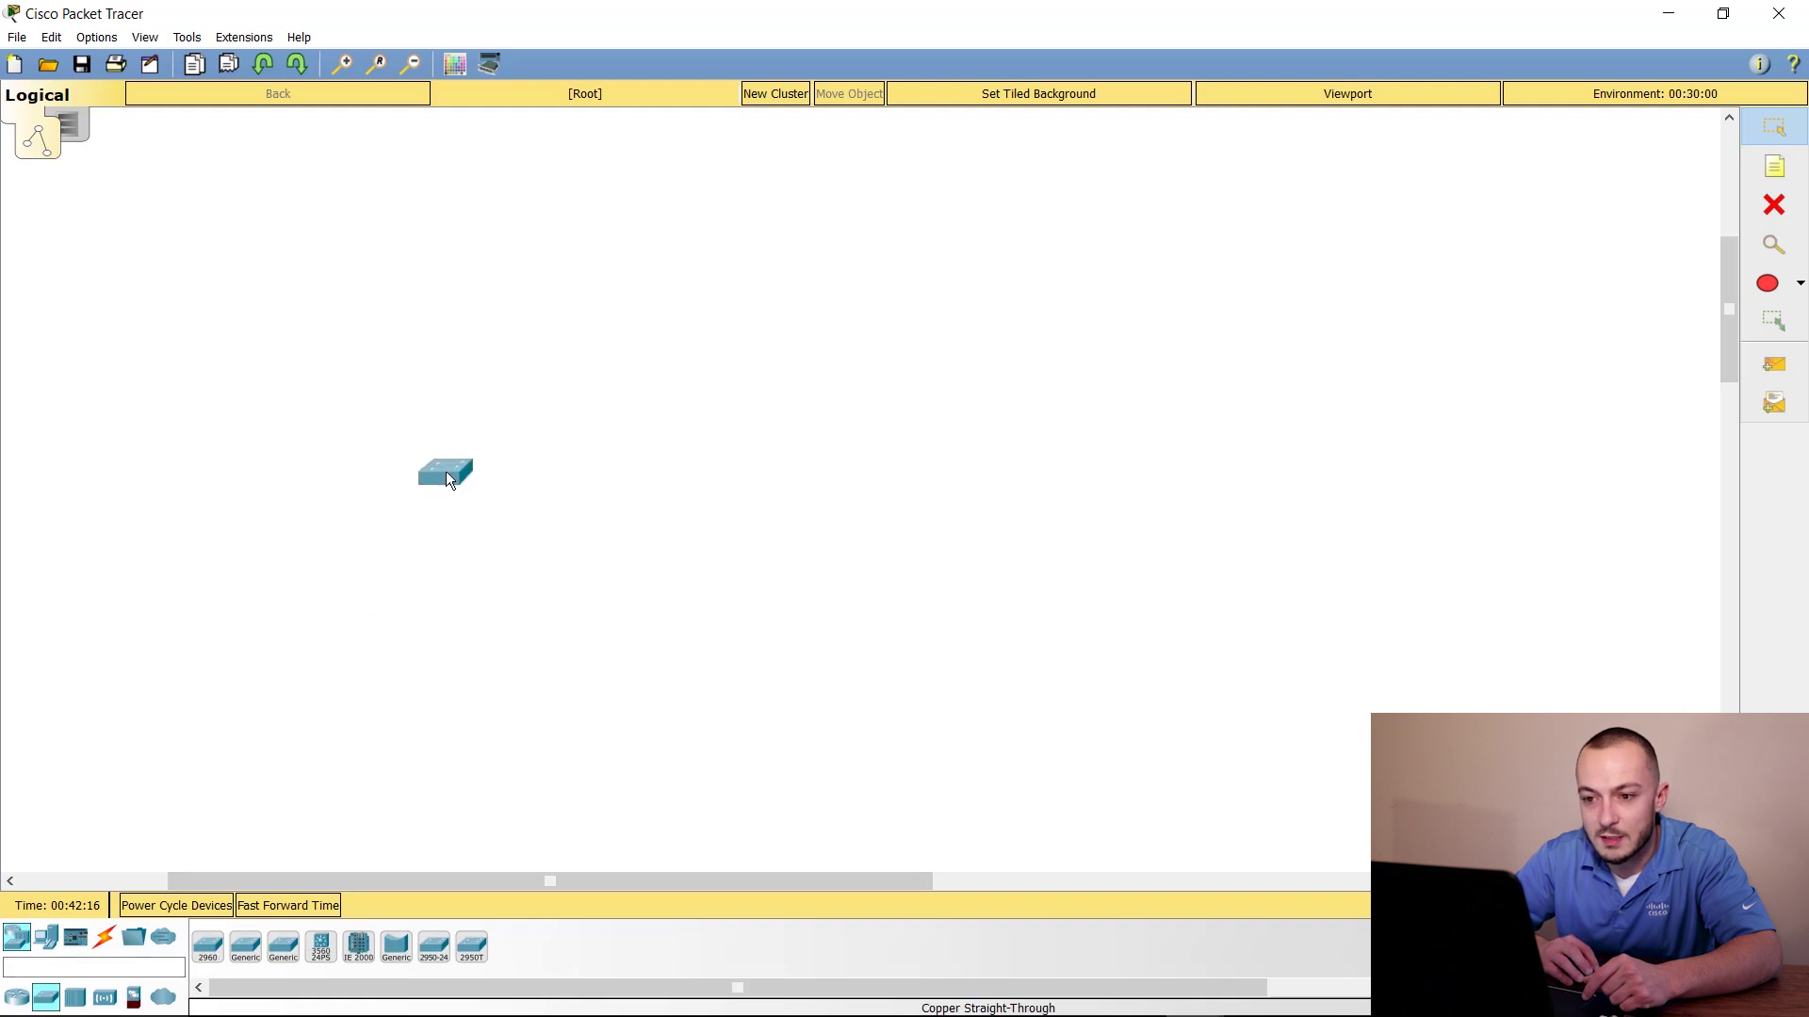
# Add a Server to the left of the switch and bring up the Home IoT devices
pyautogui.click(46, 937)
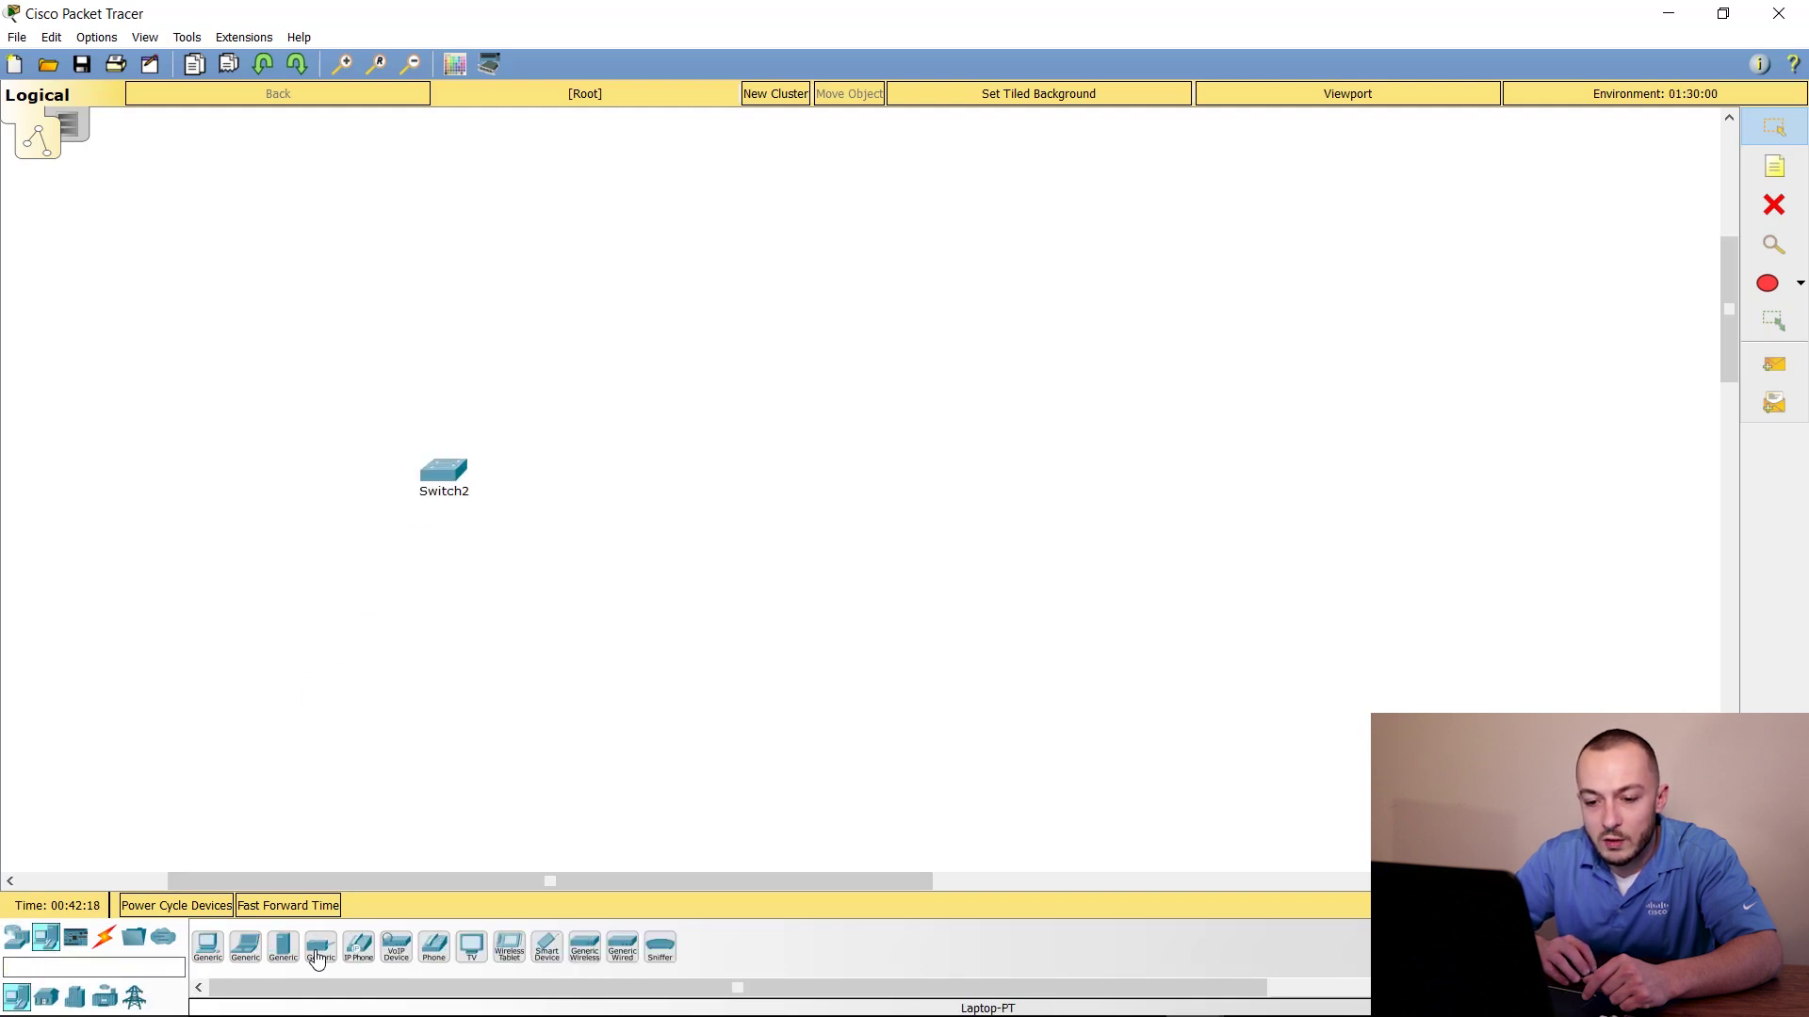
pyautogui.moveTo(284, 961); pyautogui.dragTo(302, 478)
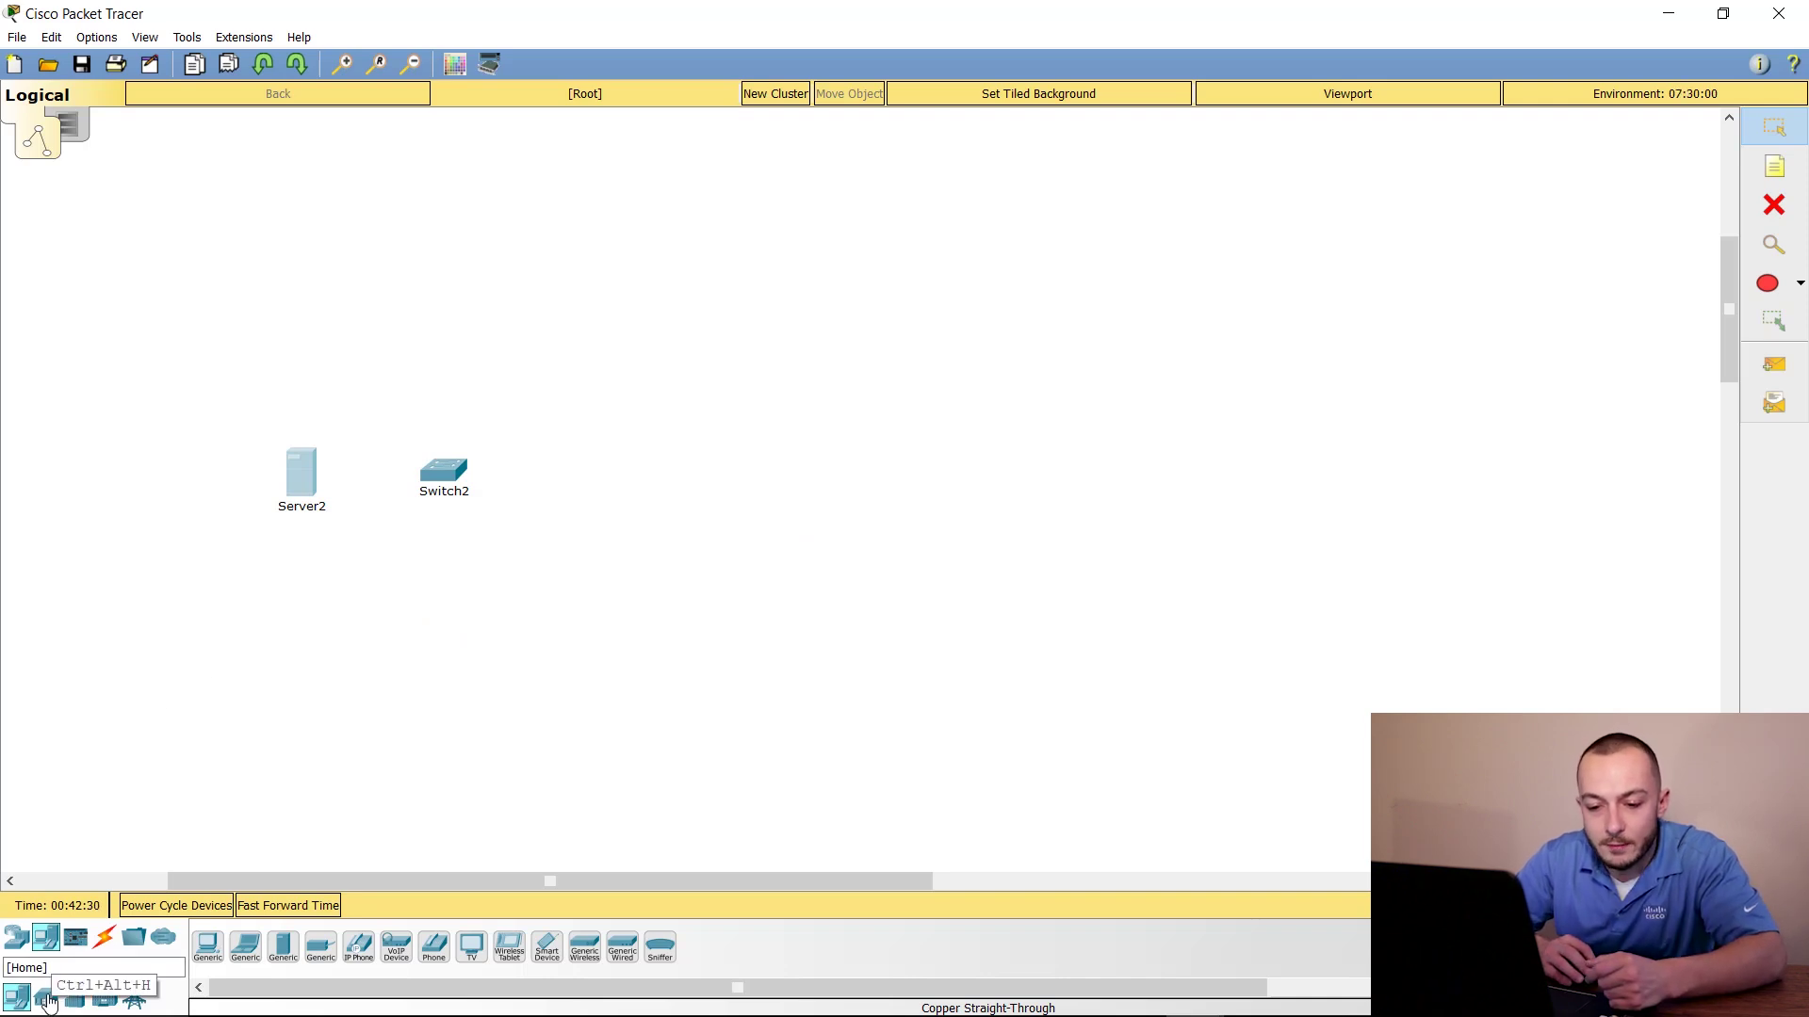
pyautogui.click(47, 1000)
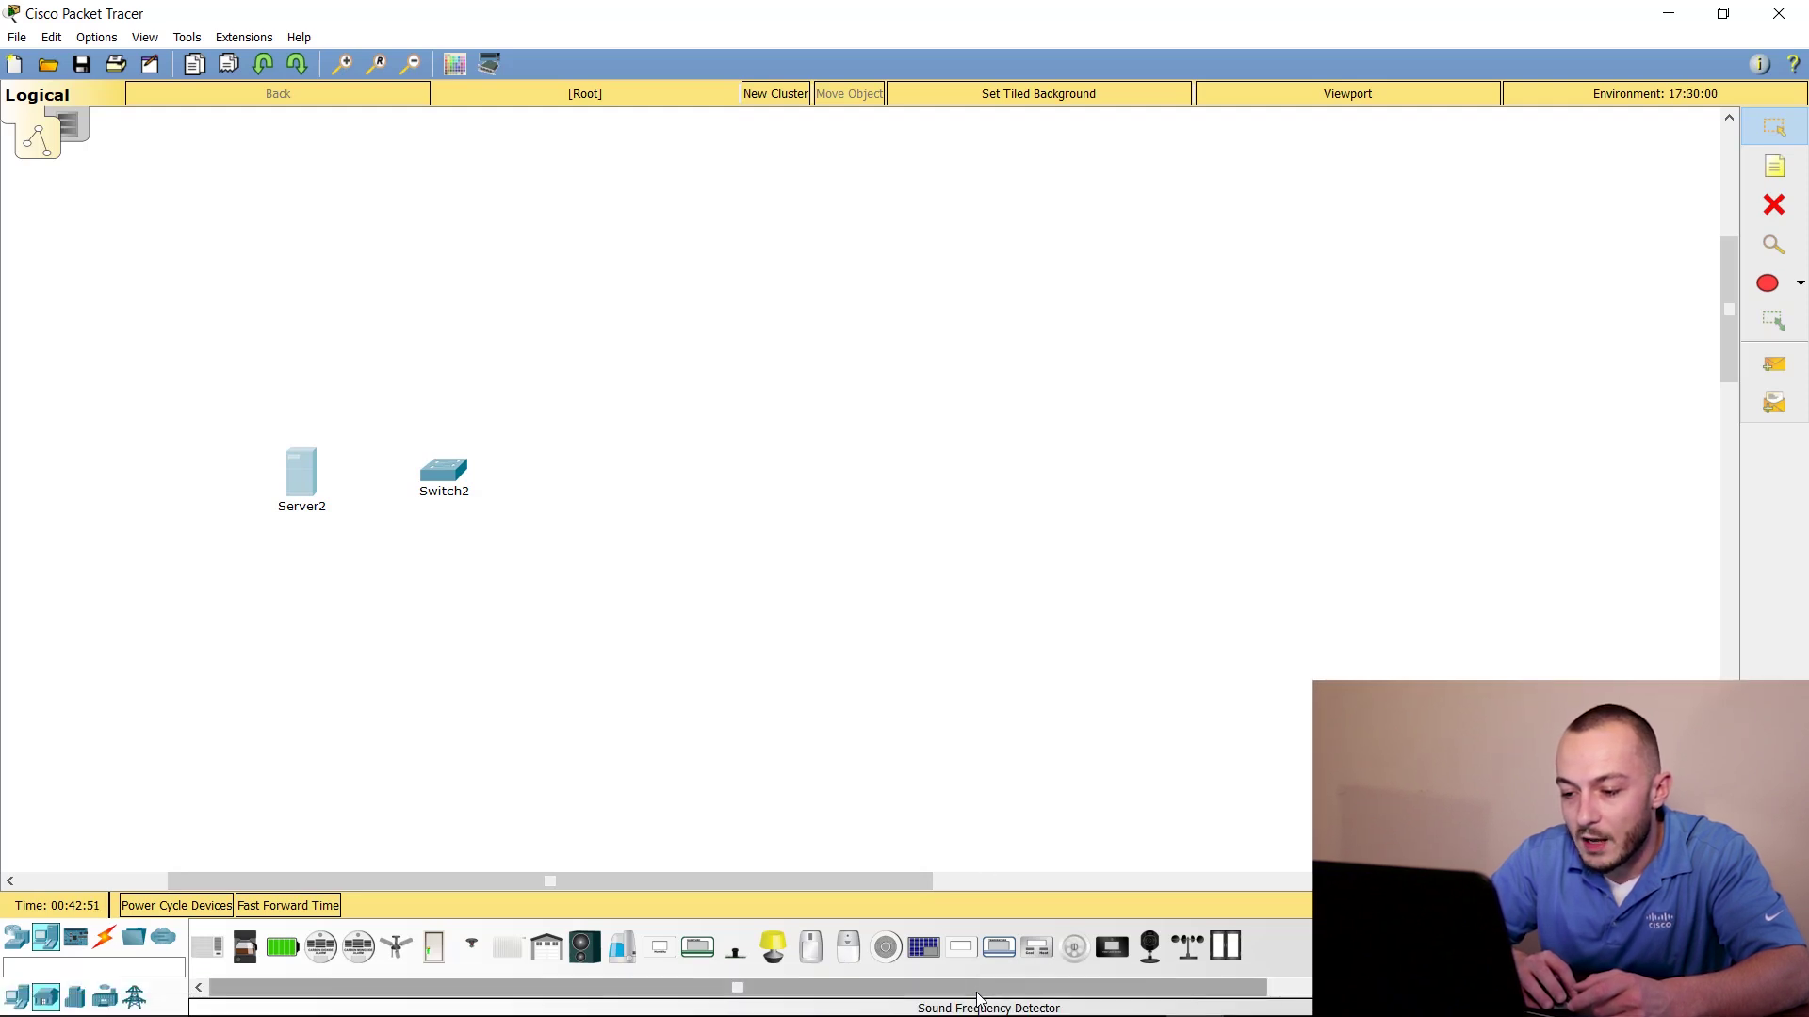
# Place a Motion Detector right of the switch and a Light just below it
pyautogui.click(813, 961)
pyautogui.click(570, 414)
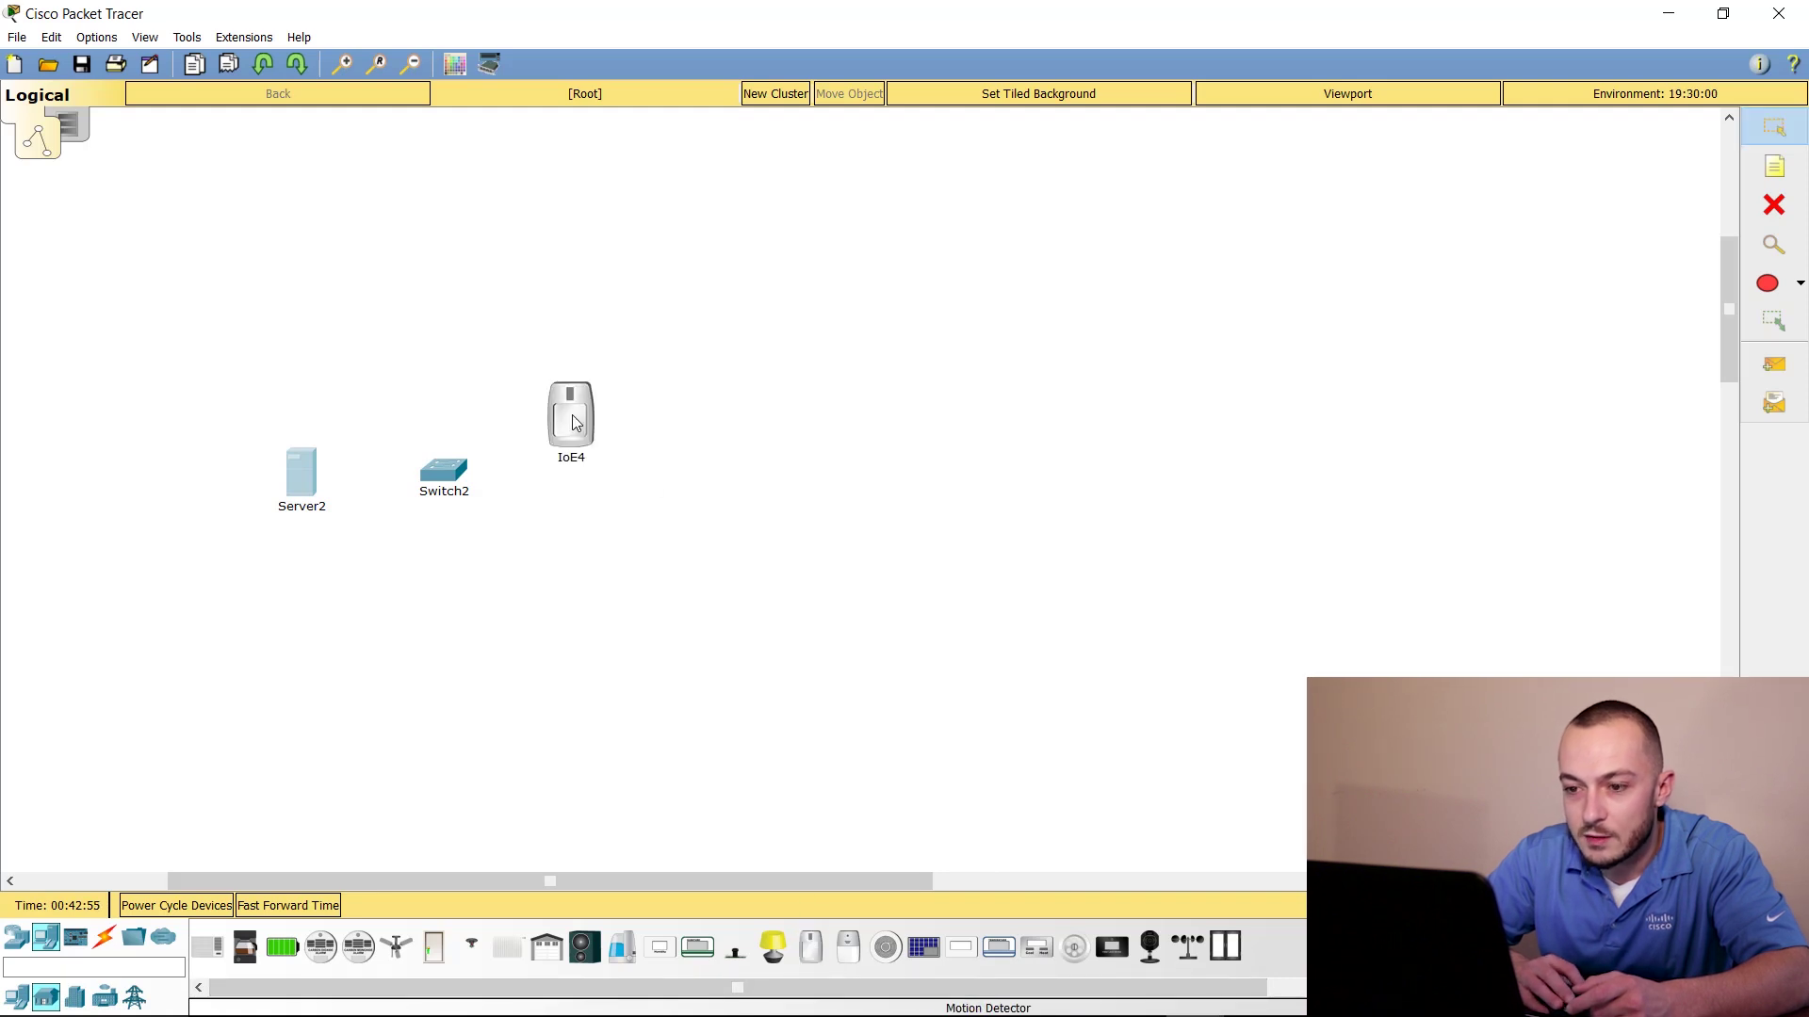
pyautogui.click(773, 947)
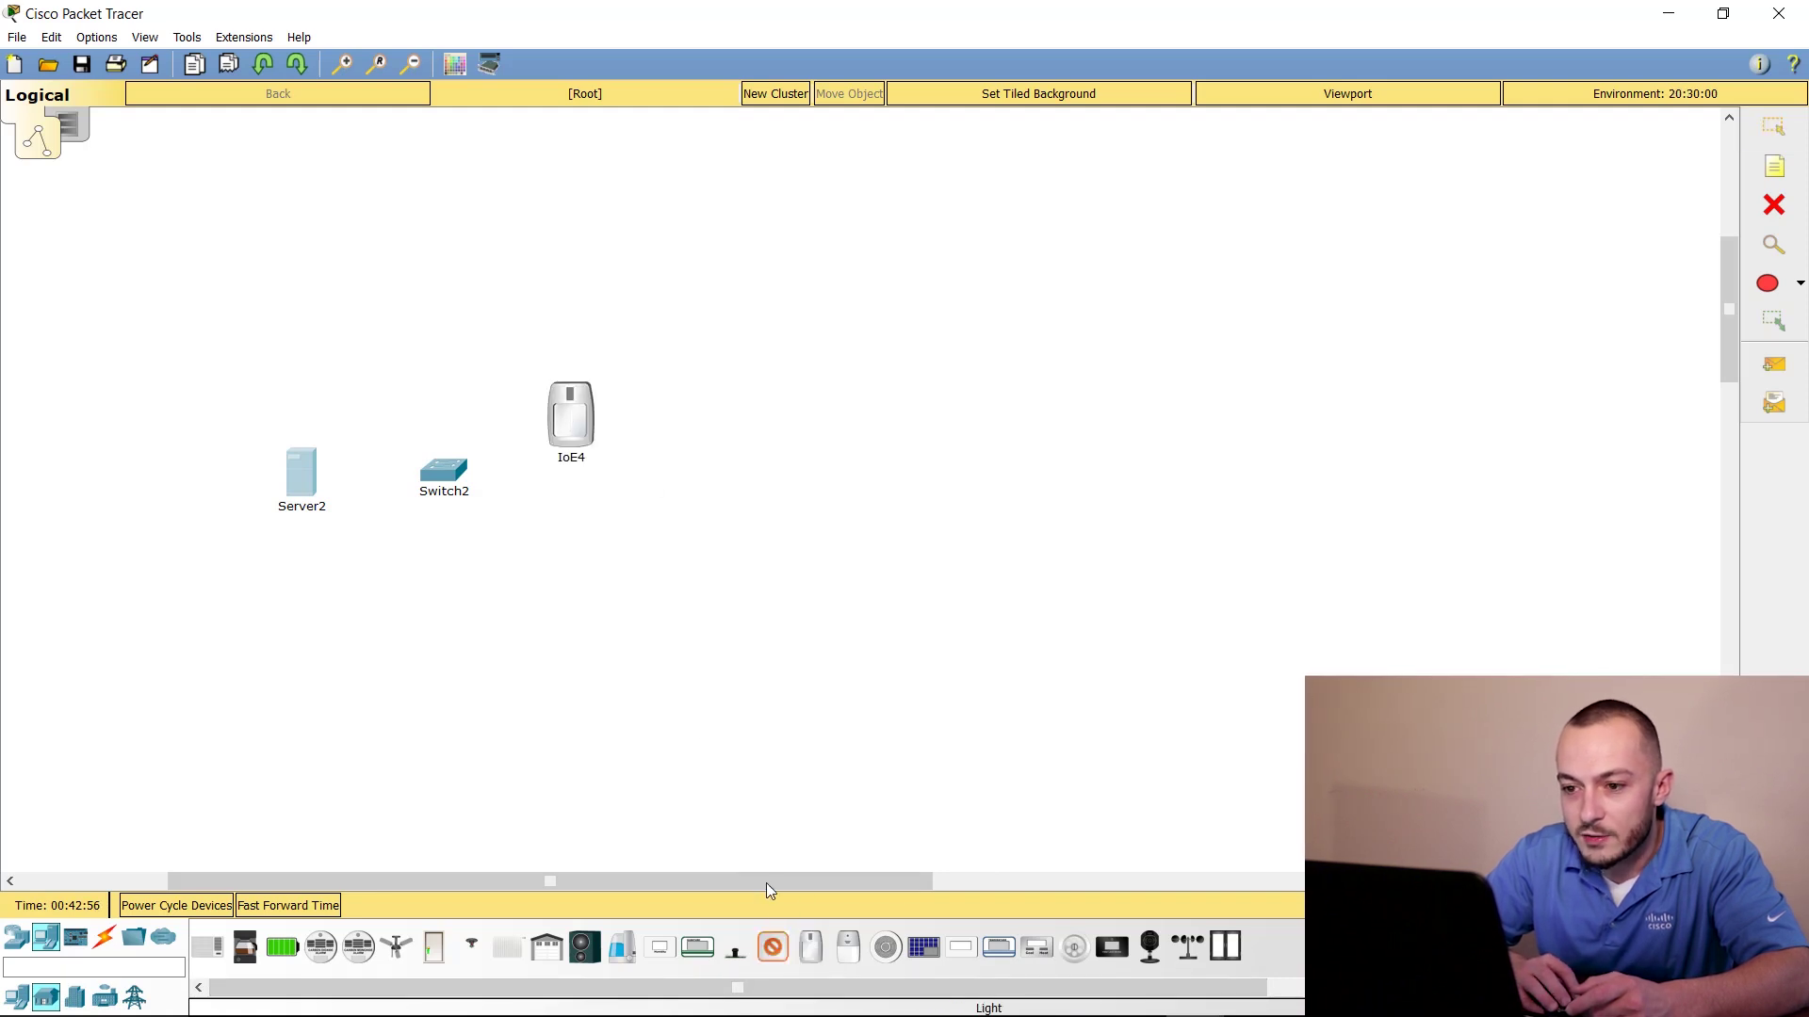
pyautogui.click(569, 548)
pyautogui.moveTo(568, 570); pyautogui.dragTo(564, 585)
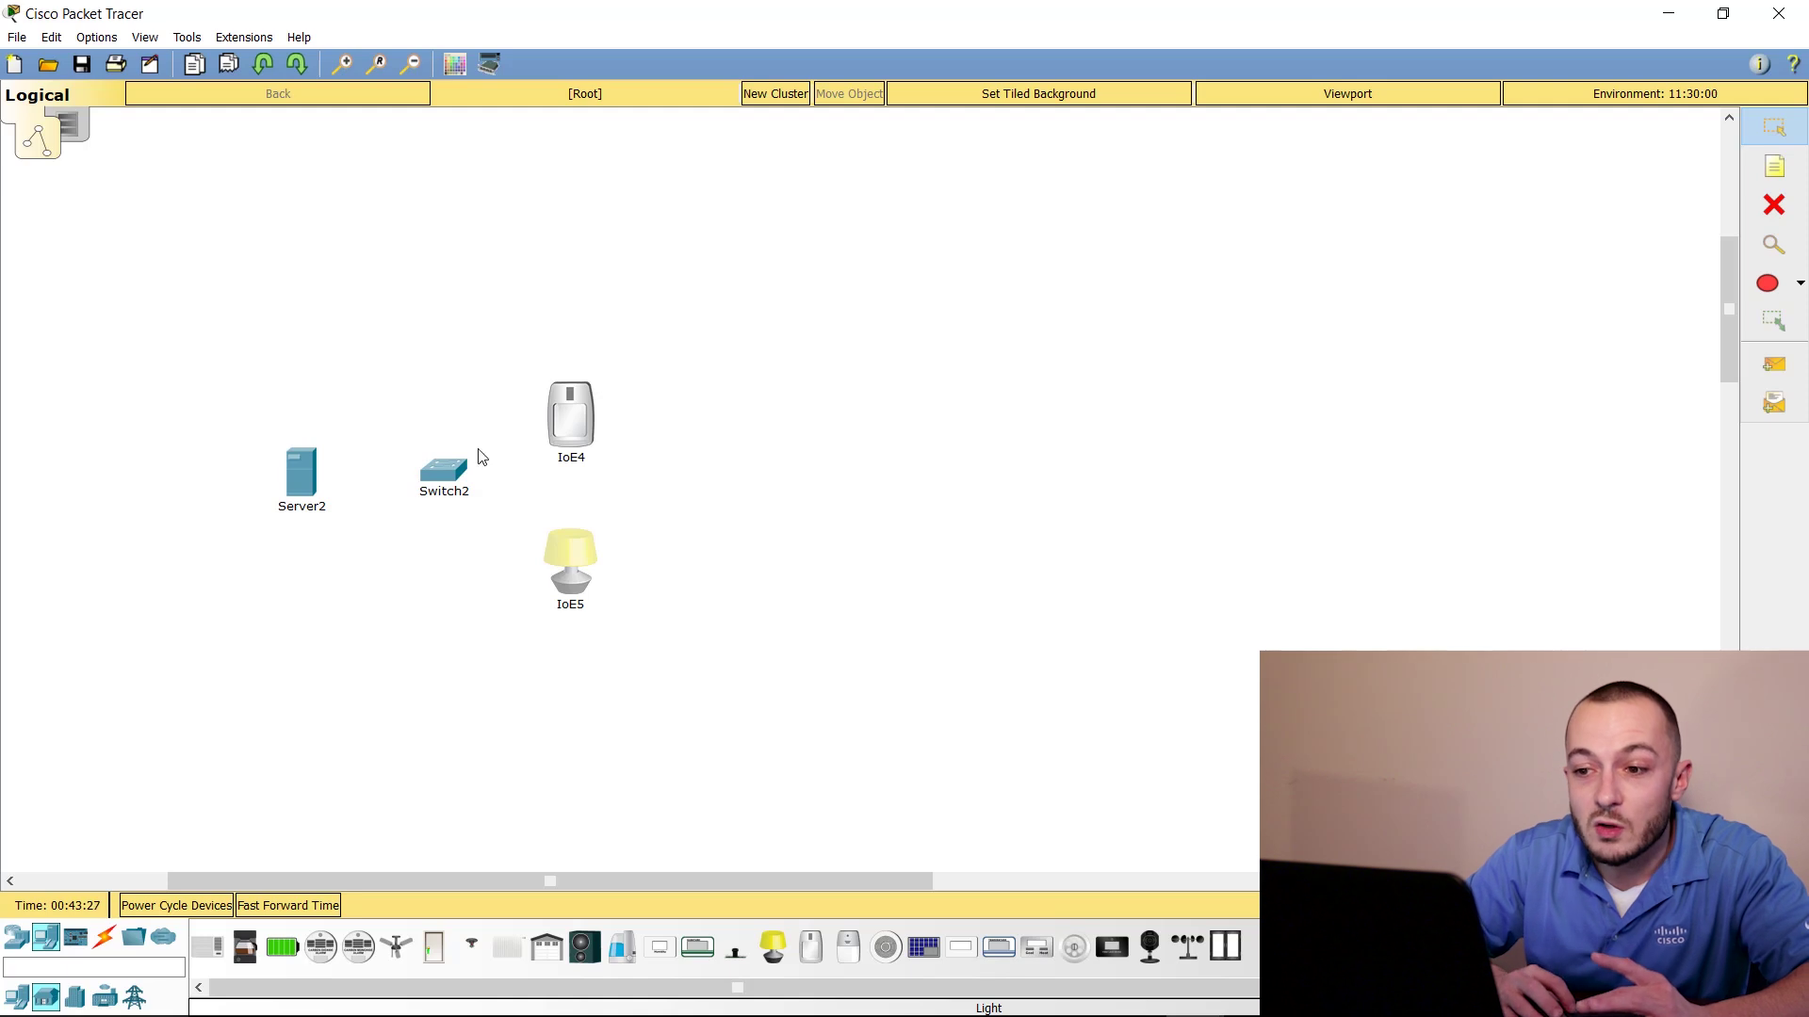
# Rename IoE4 to Motion, IoE5 to Light, and Server2 to Registration Server
pyautogui.click(554, 458)
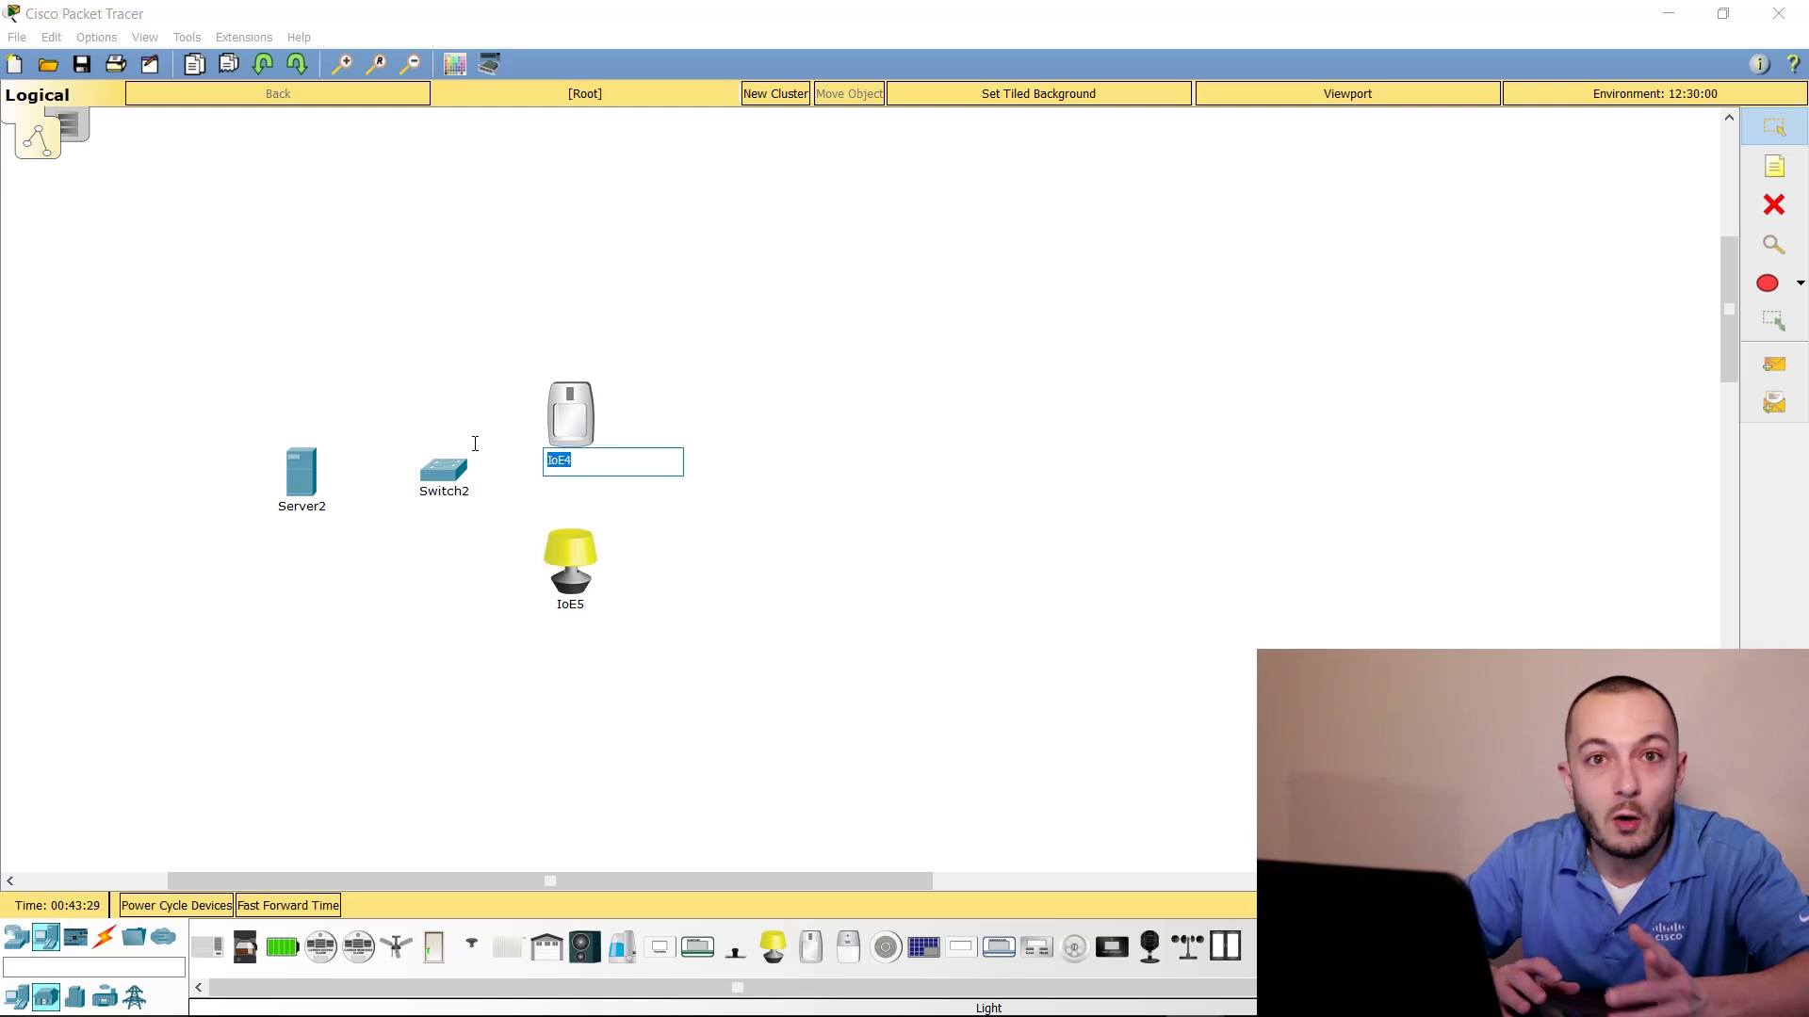
pyautogui.write('Motion')
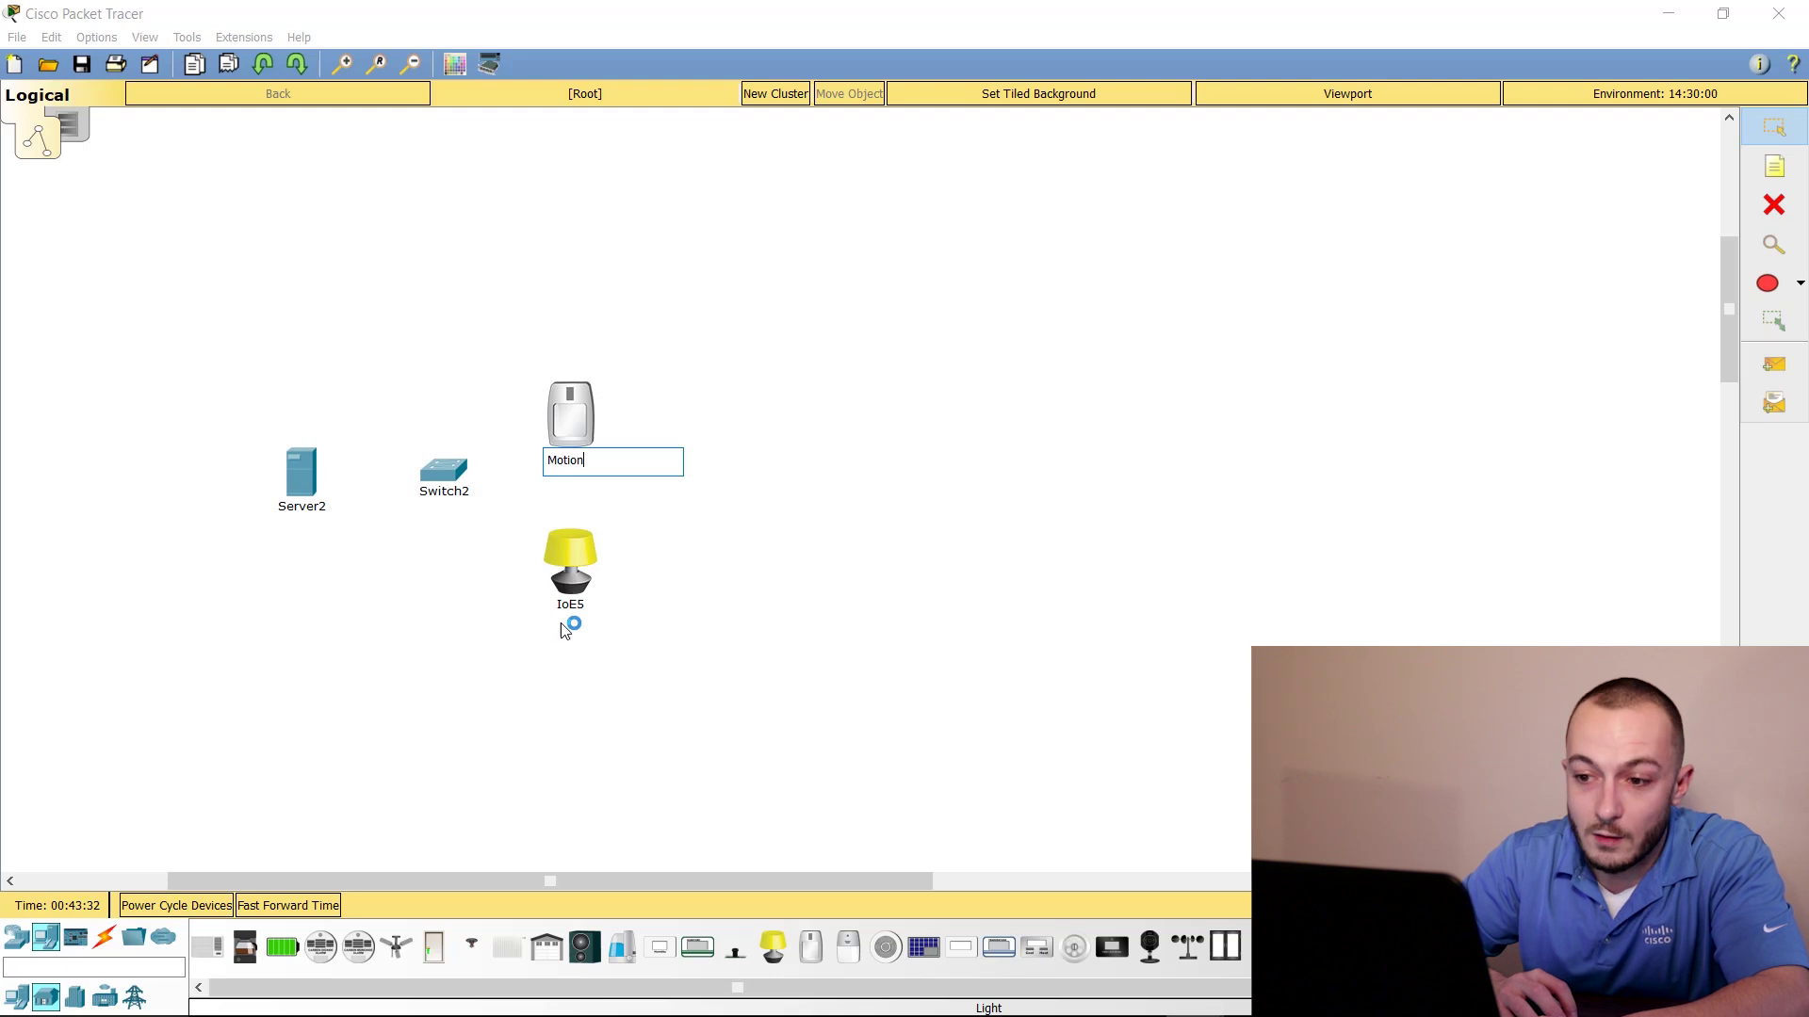
pyautogui.click(564, 617)
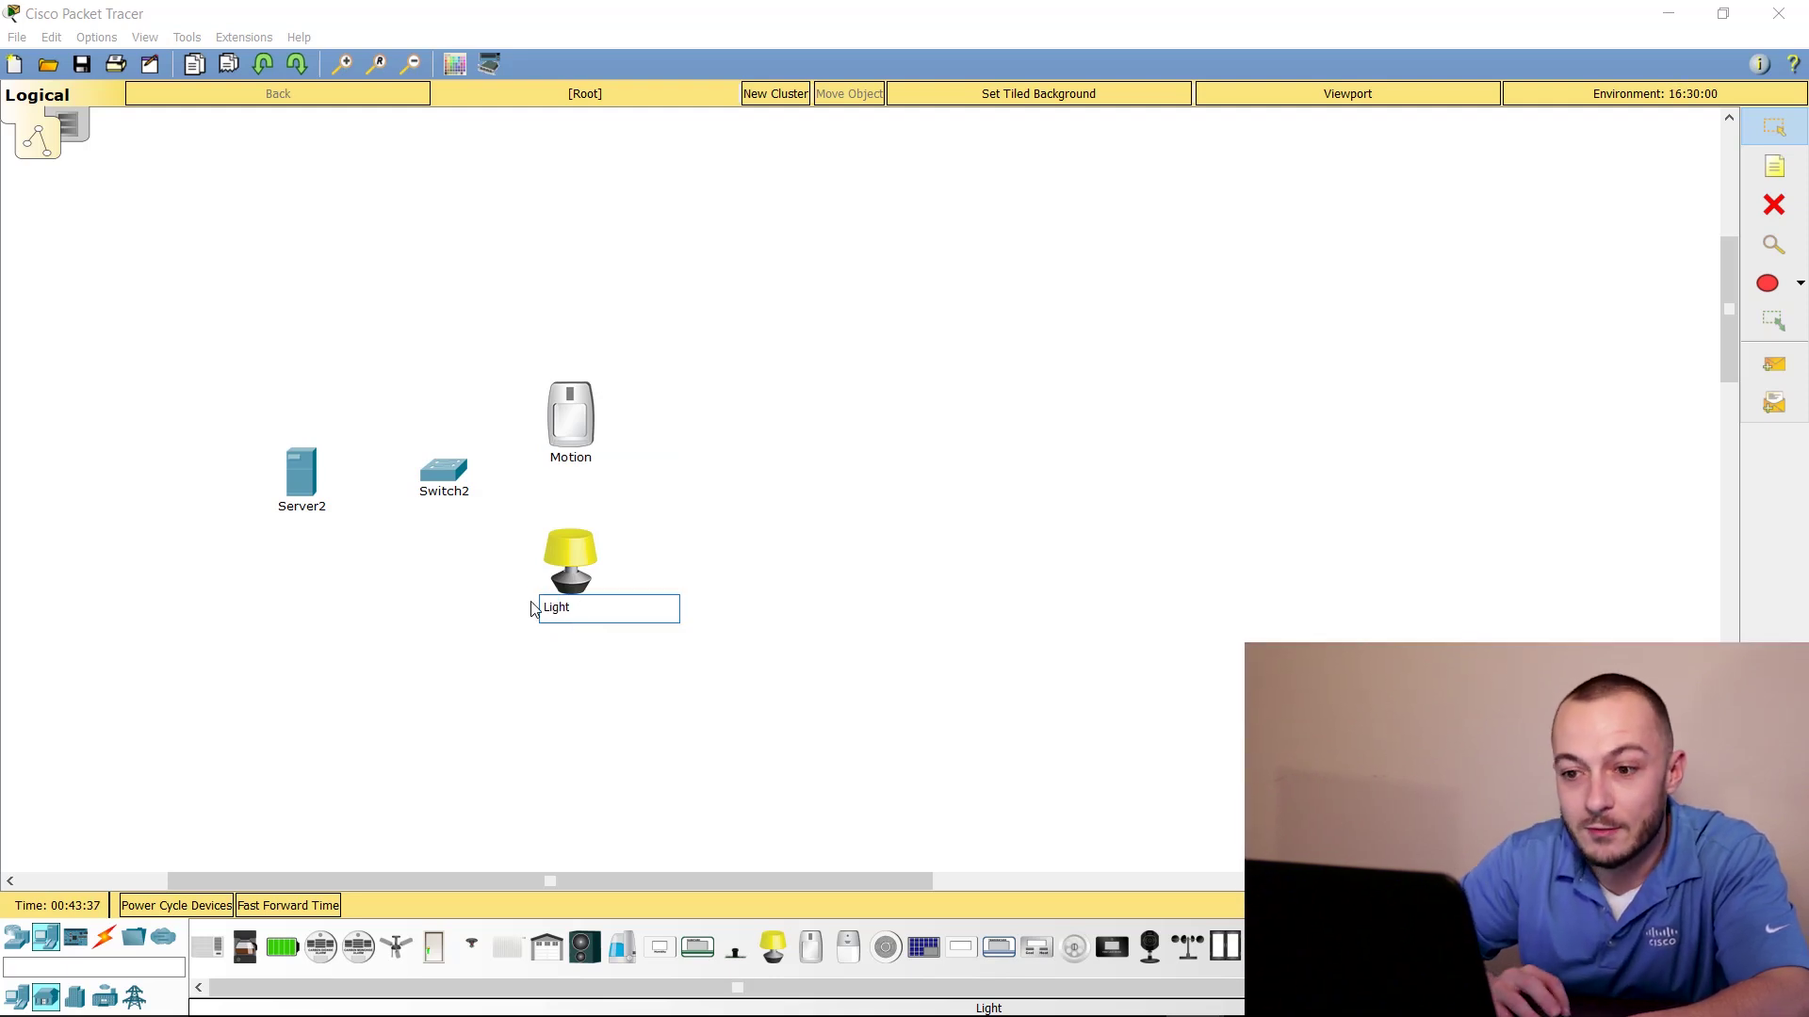
pyautogui.click(428, 600)
pyautogui.click(318, 509)
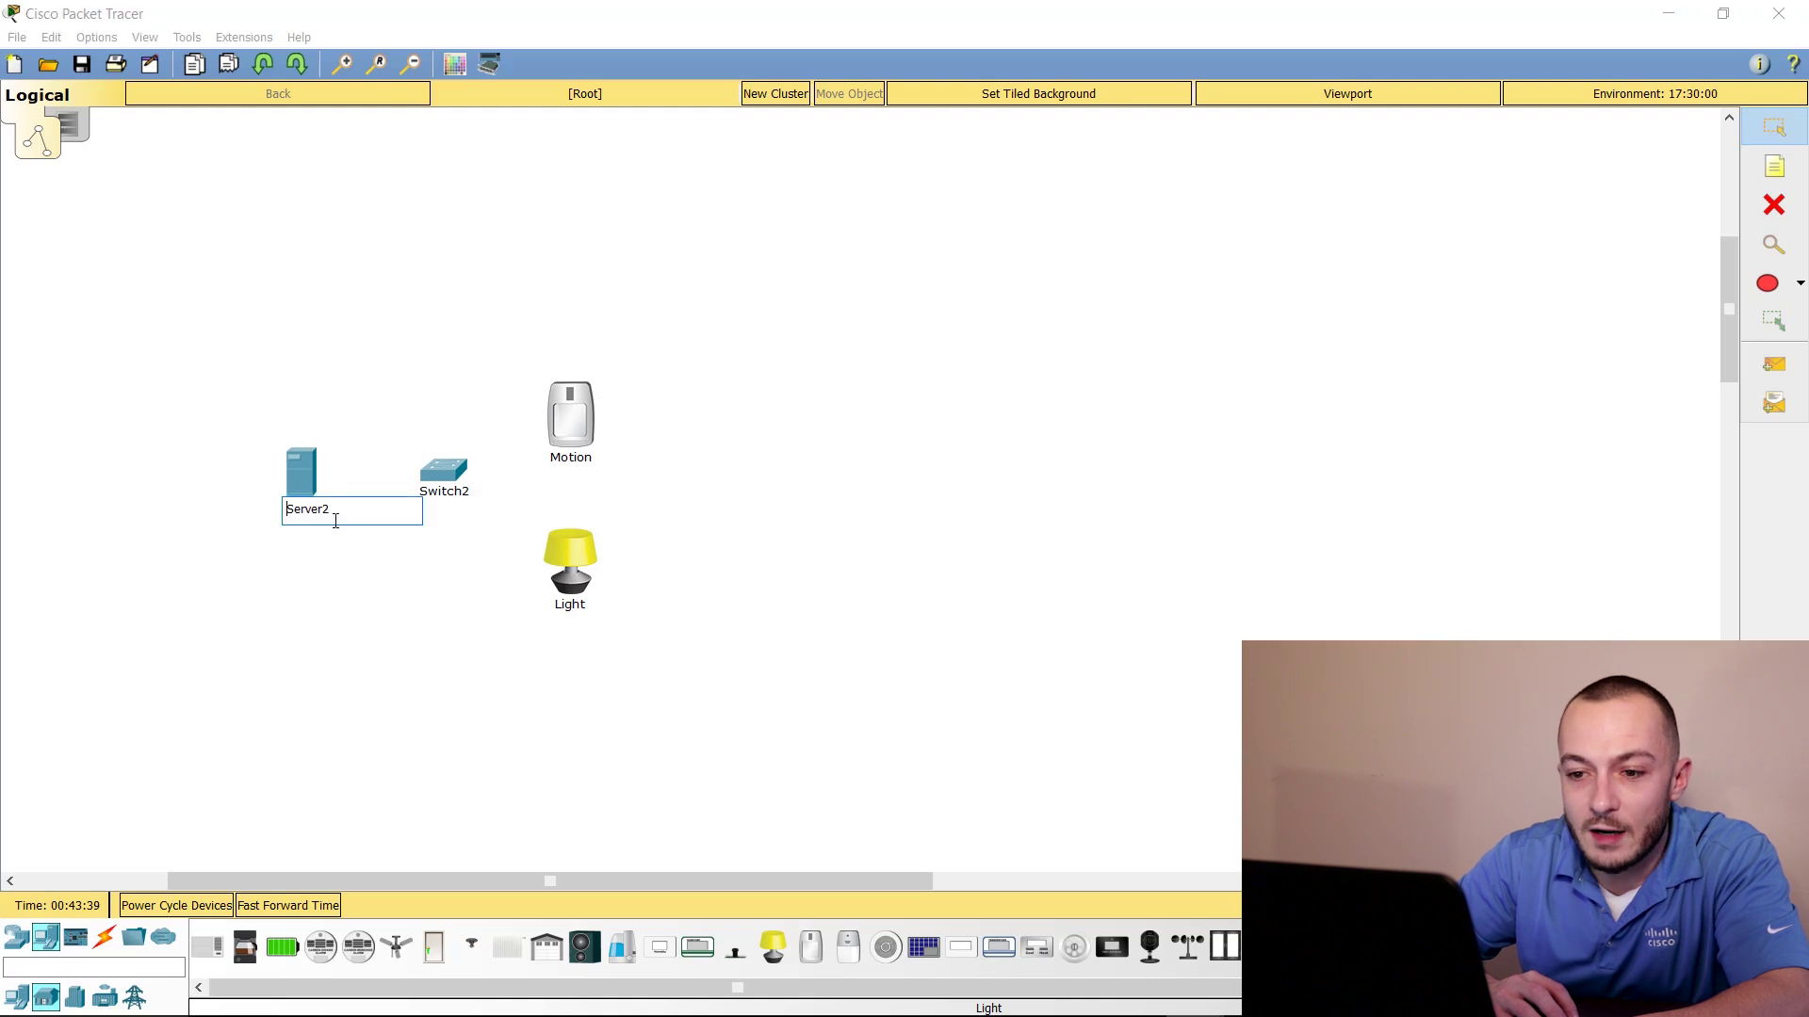
pyautogui.write('Registration')
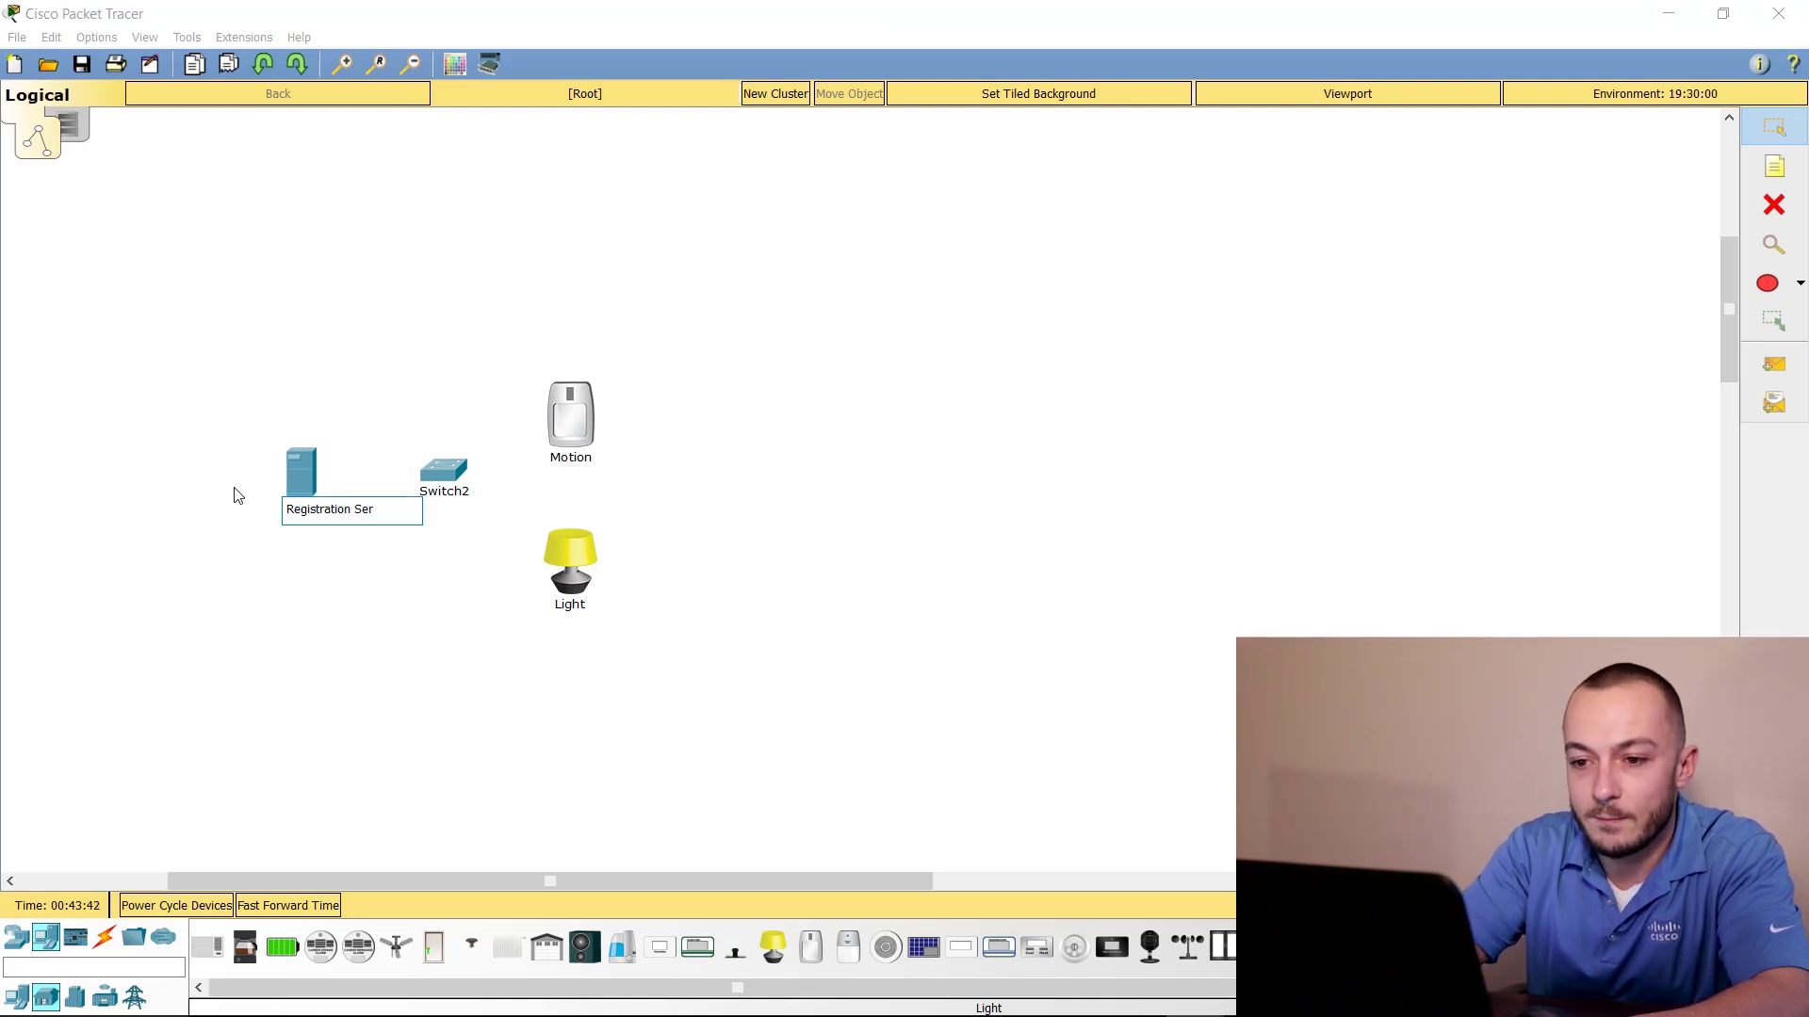
pyautogui.click(231, 539)
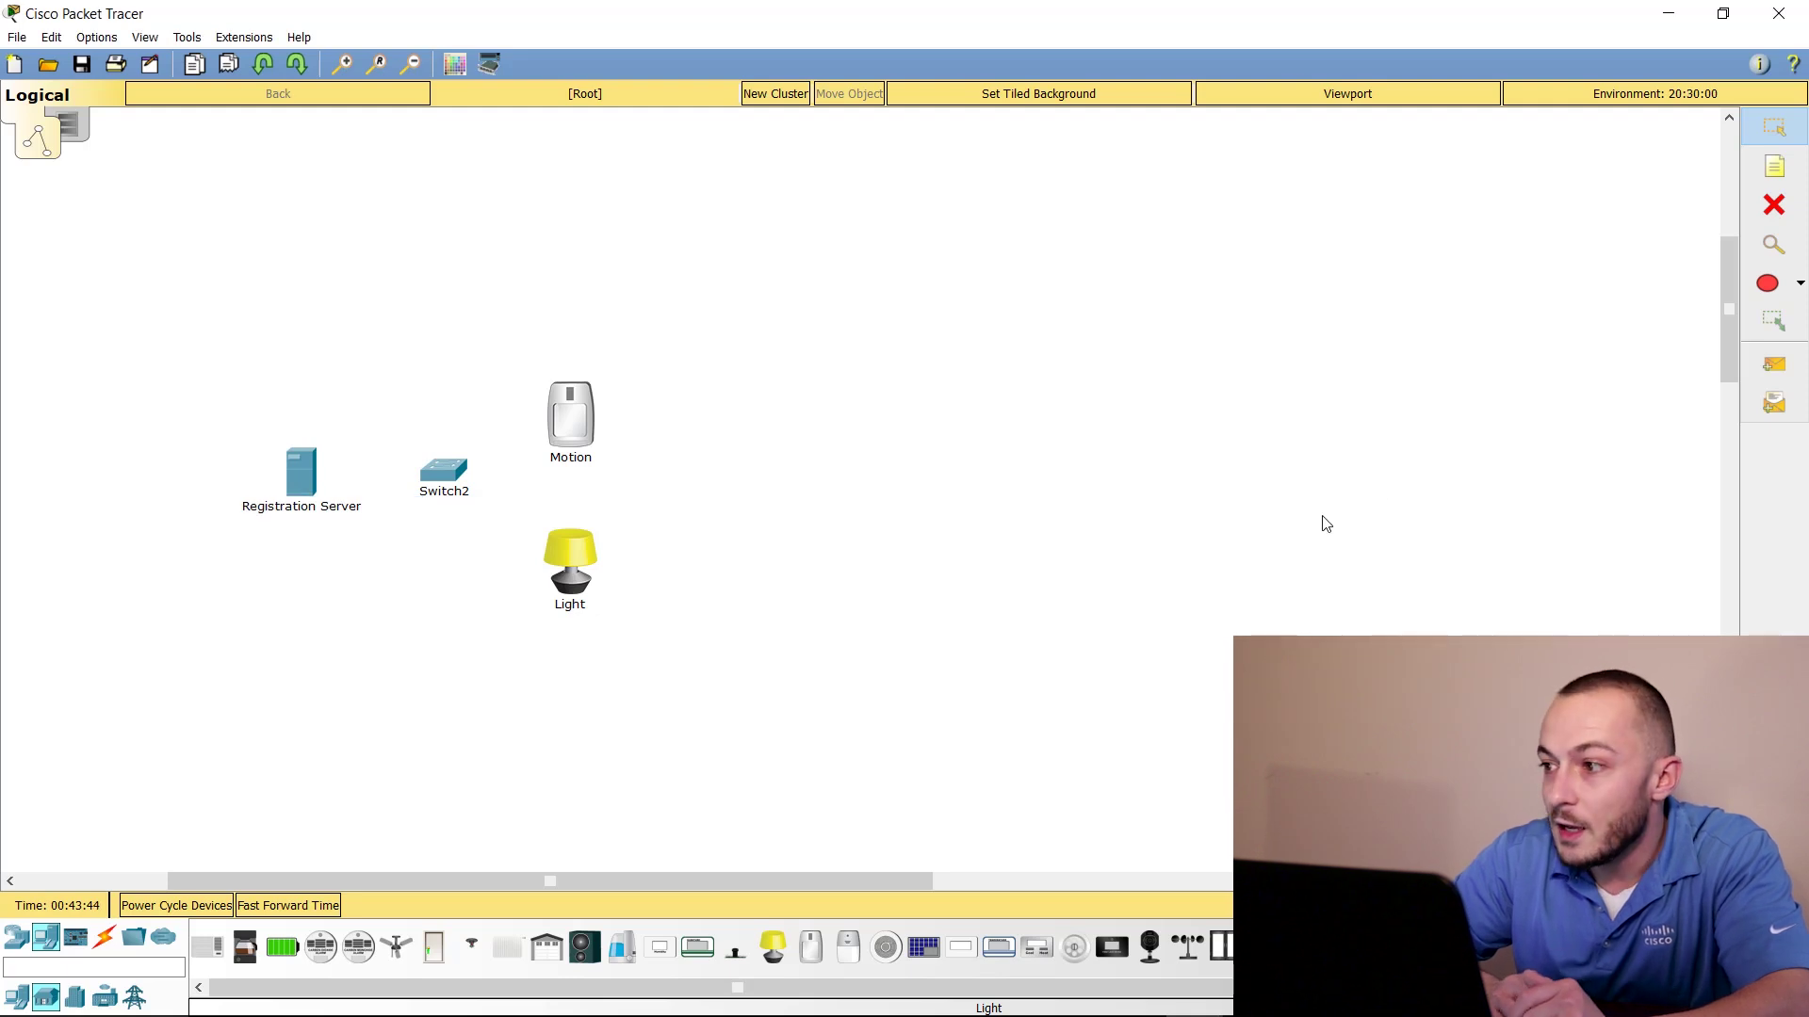
pyautogui.click(1775, 167)
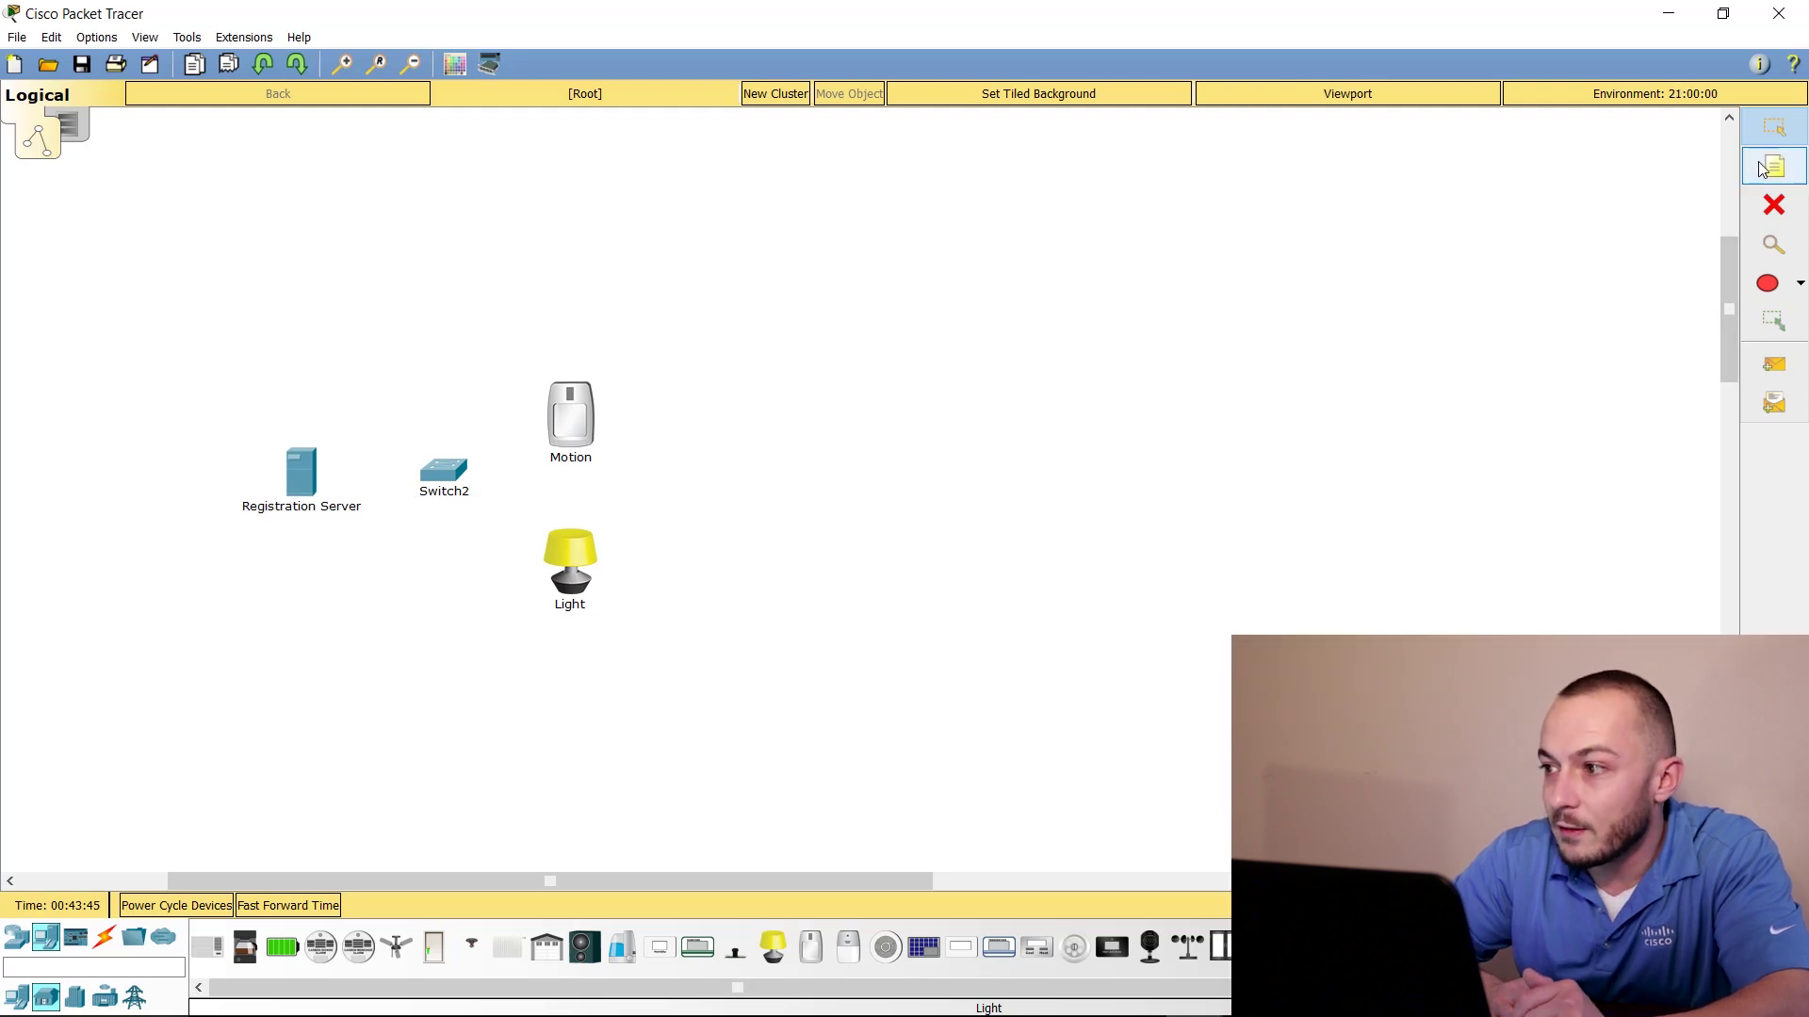
# Add address notes 172.16.4.10/16 by the server, 172.16.4.20/16 by Motion, 172.16.4.30/16 by Light
pyautogui.click(251, 410)
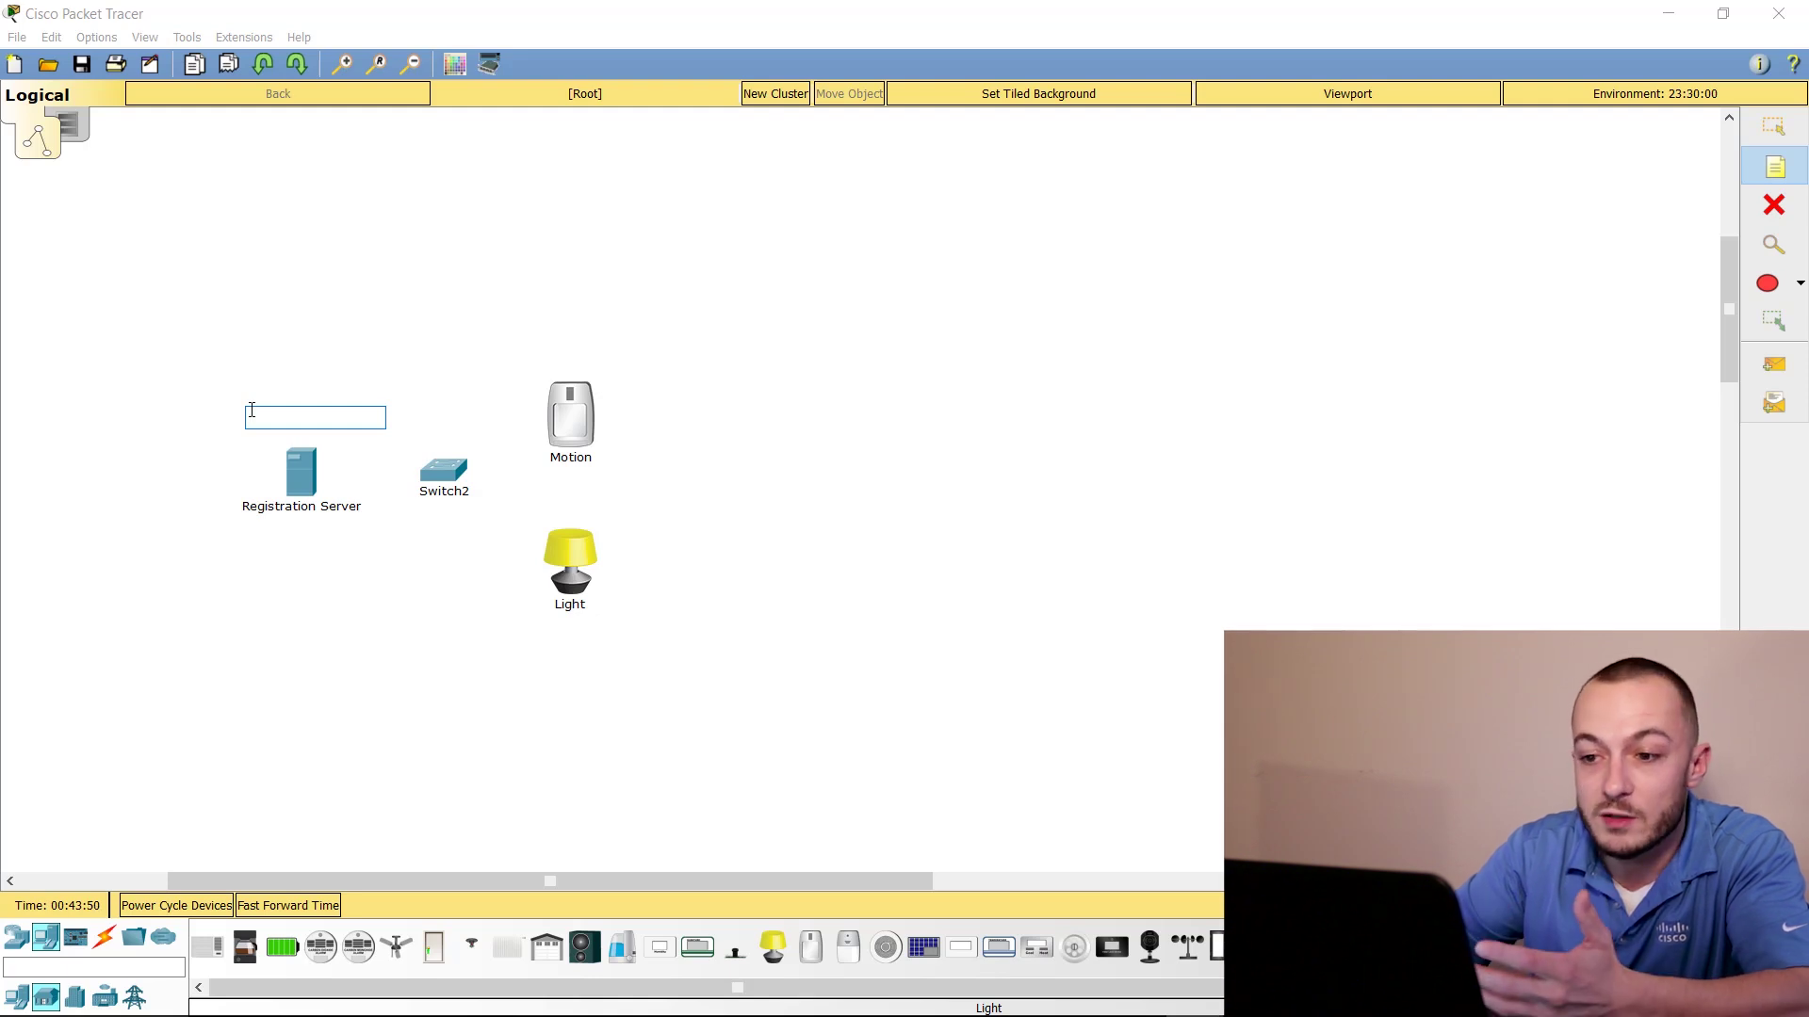
pyautogui.write('172.')
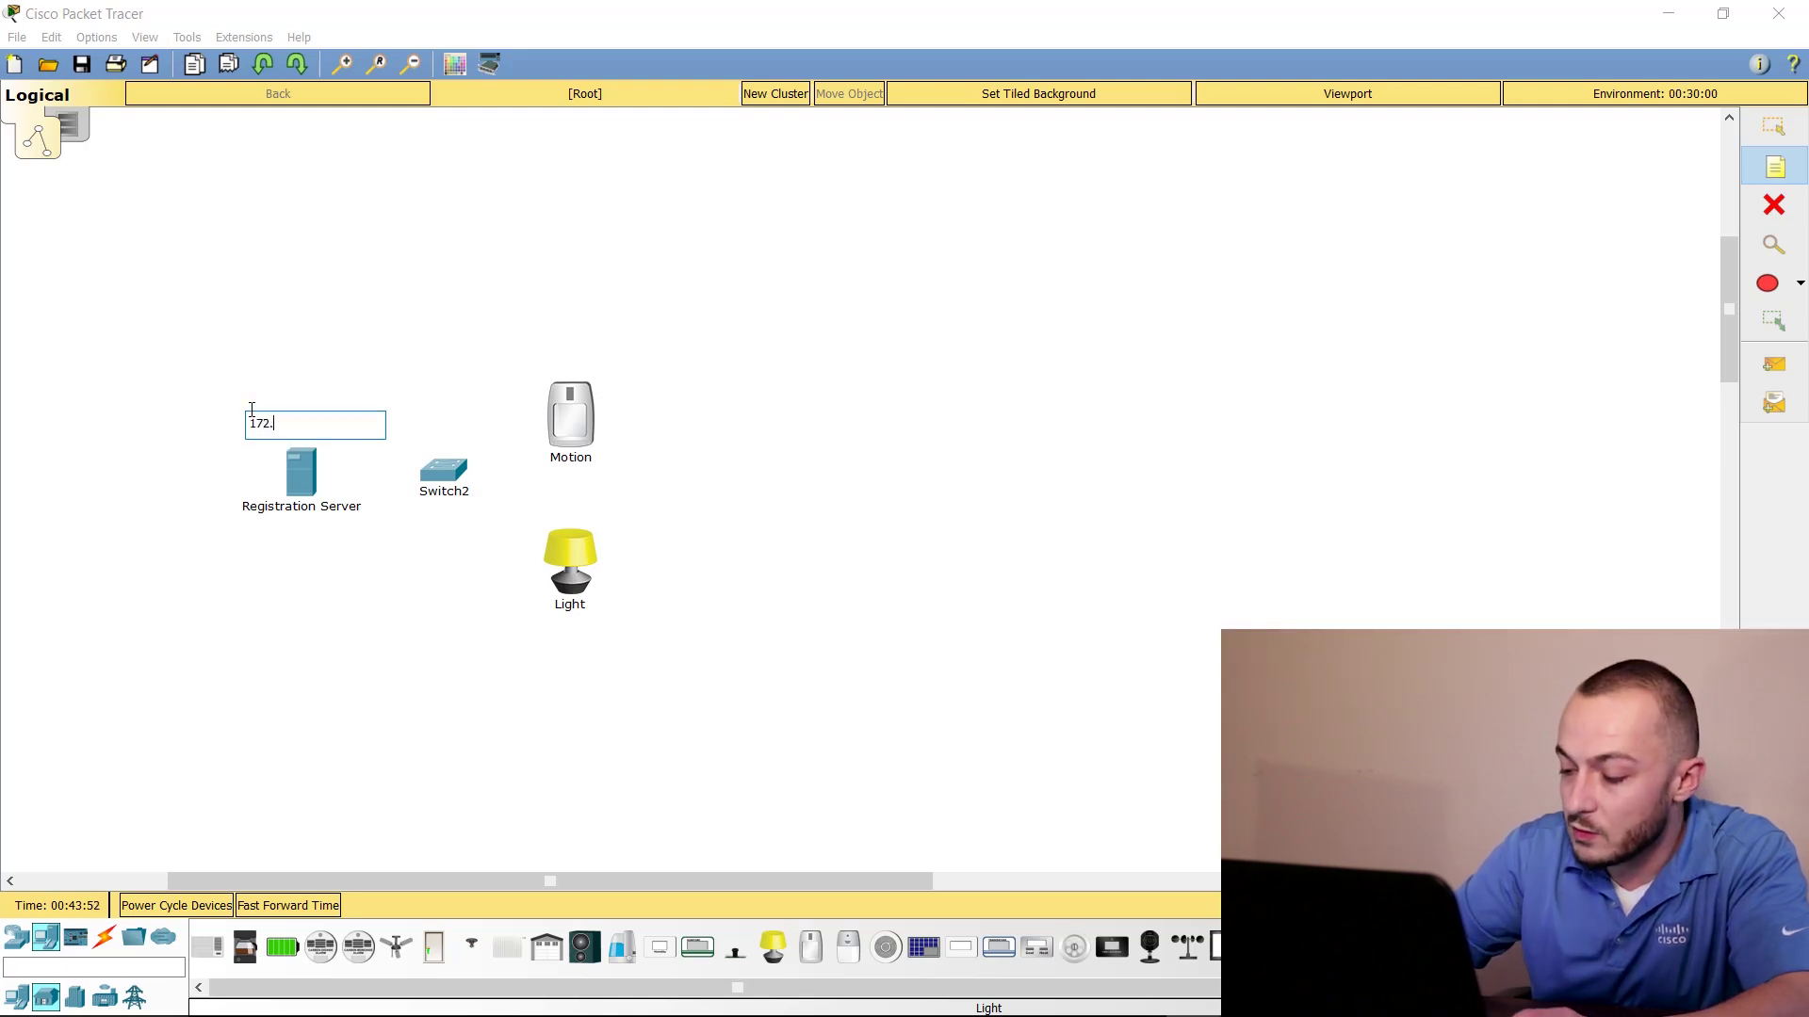
pyautogui.write('16.4.1')
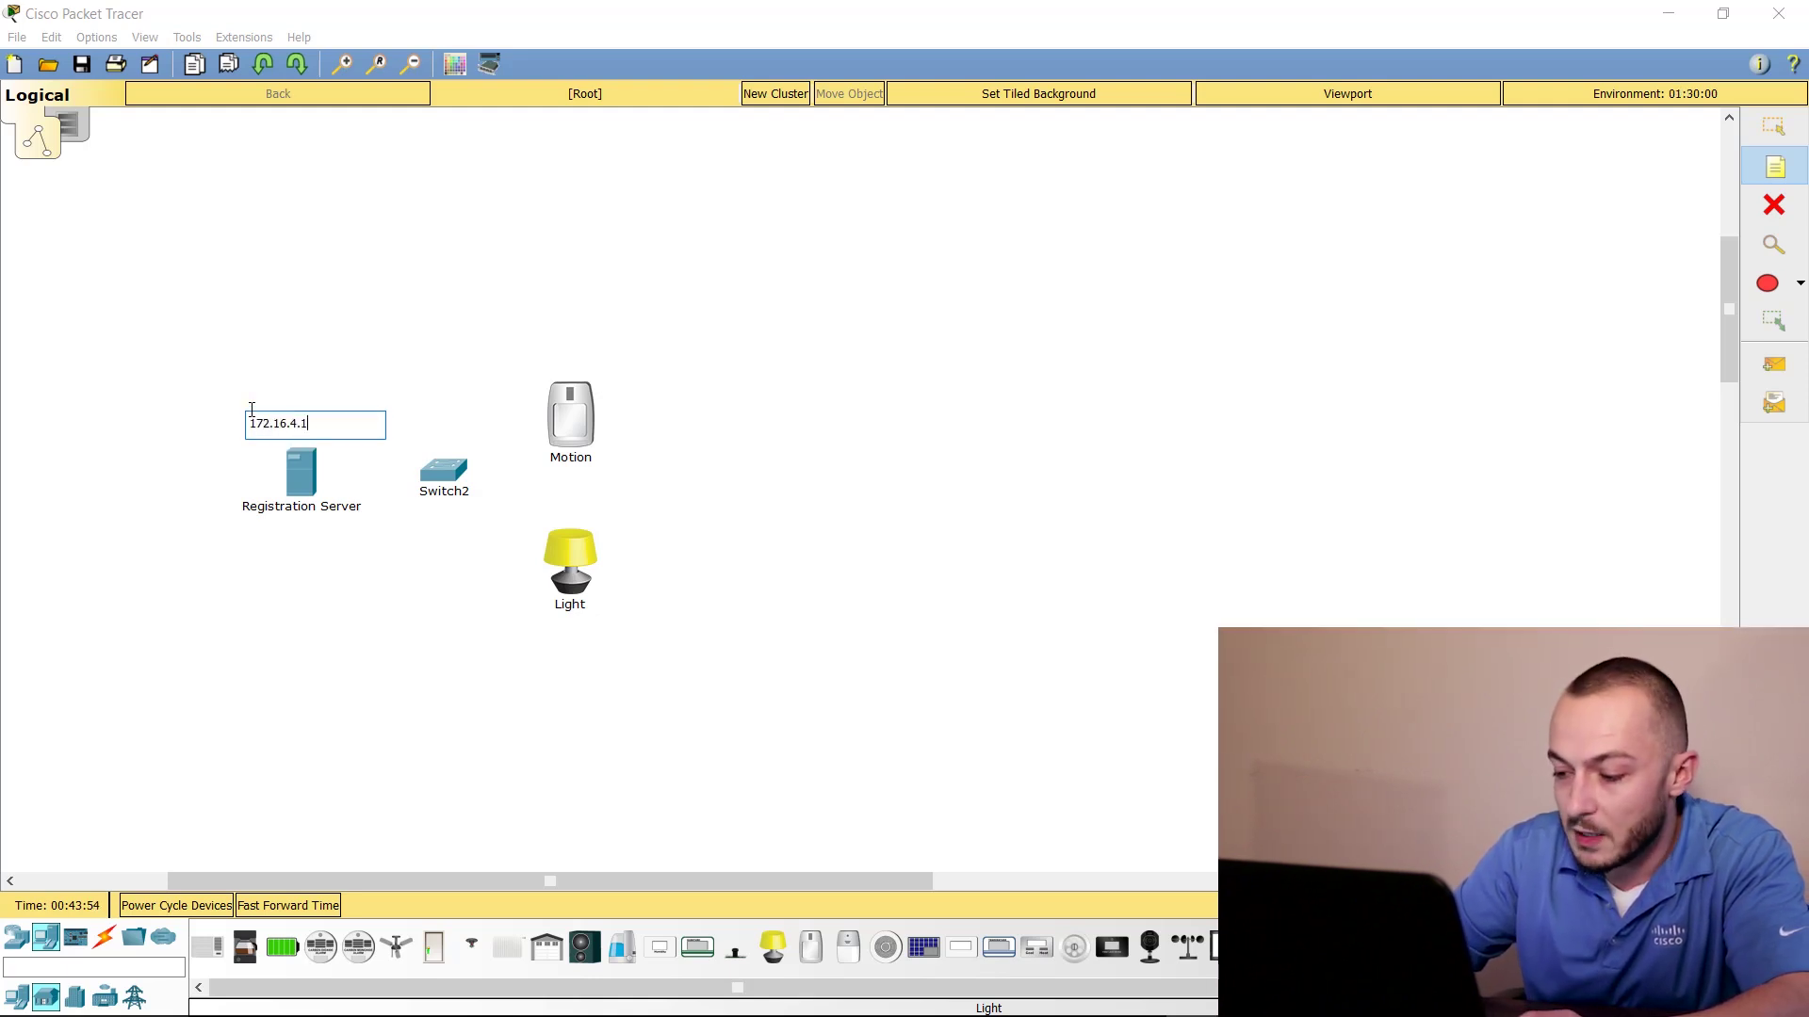
pyautogui.write('0/16')
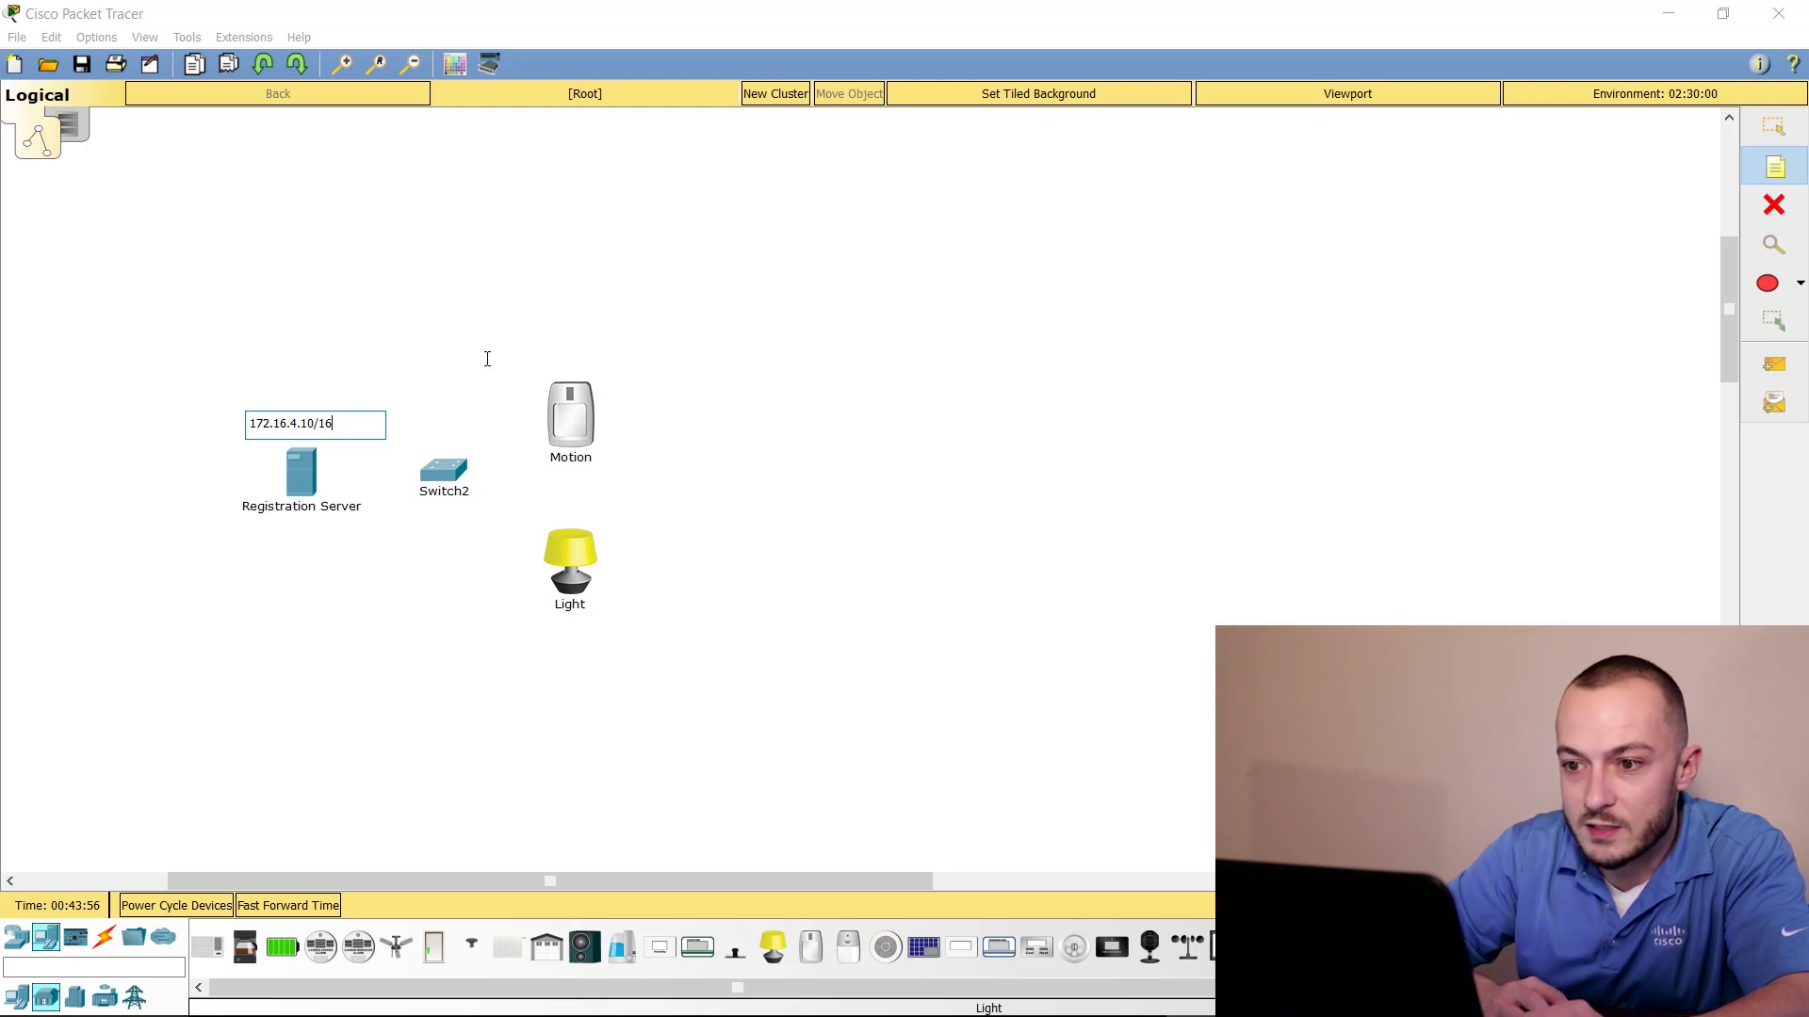
pyautogui.click(531, 357)
pyautogui.write('172.')
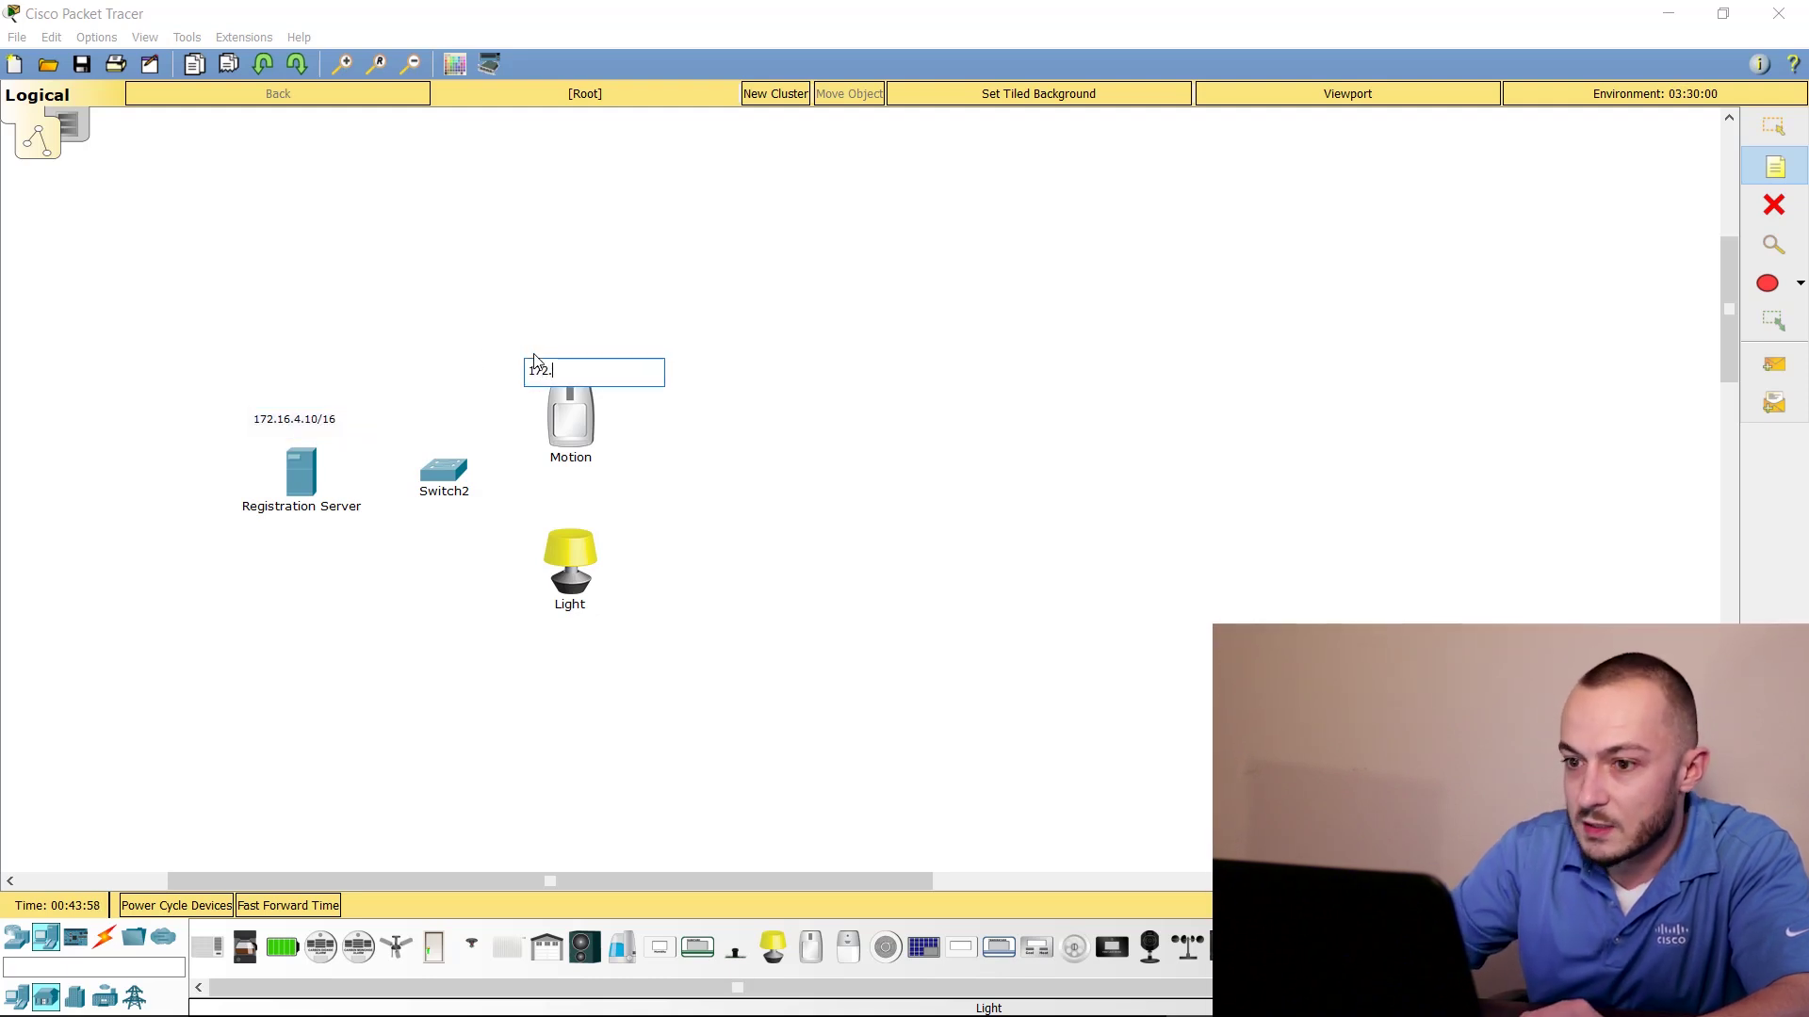
pyautogui.write('16.4.20/')
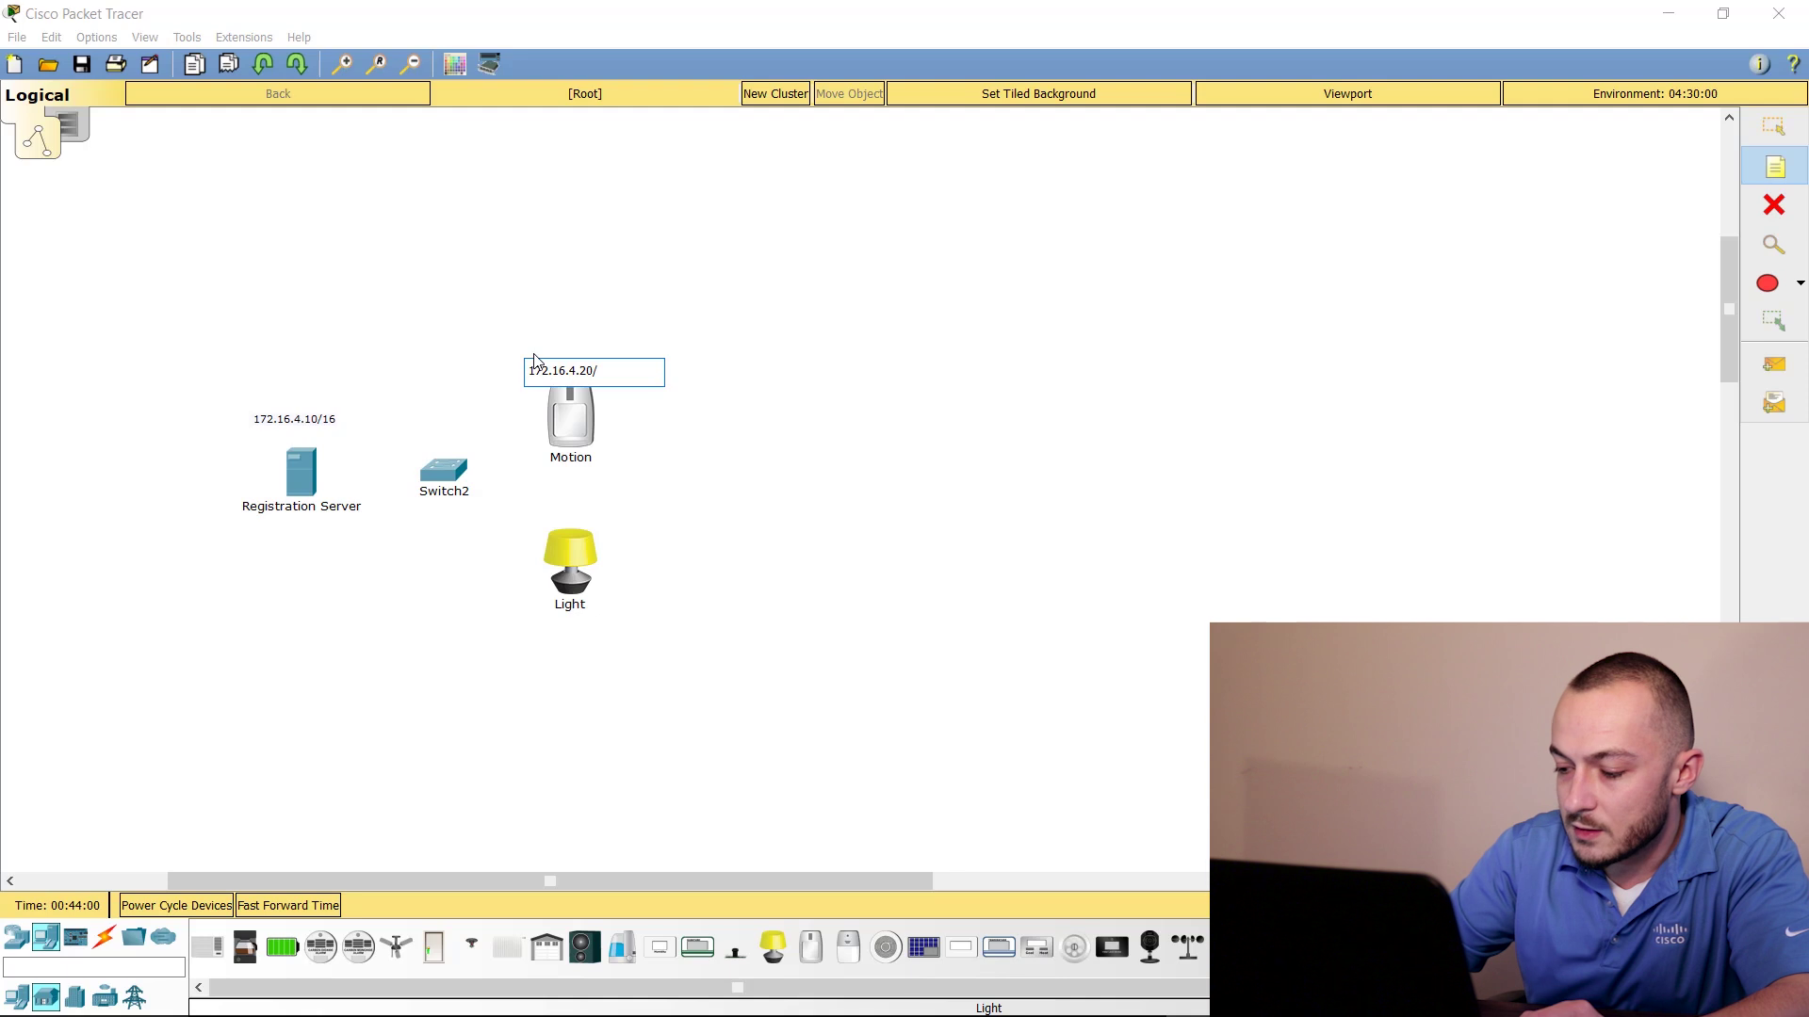
pyautogui.write('16')
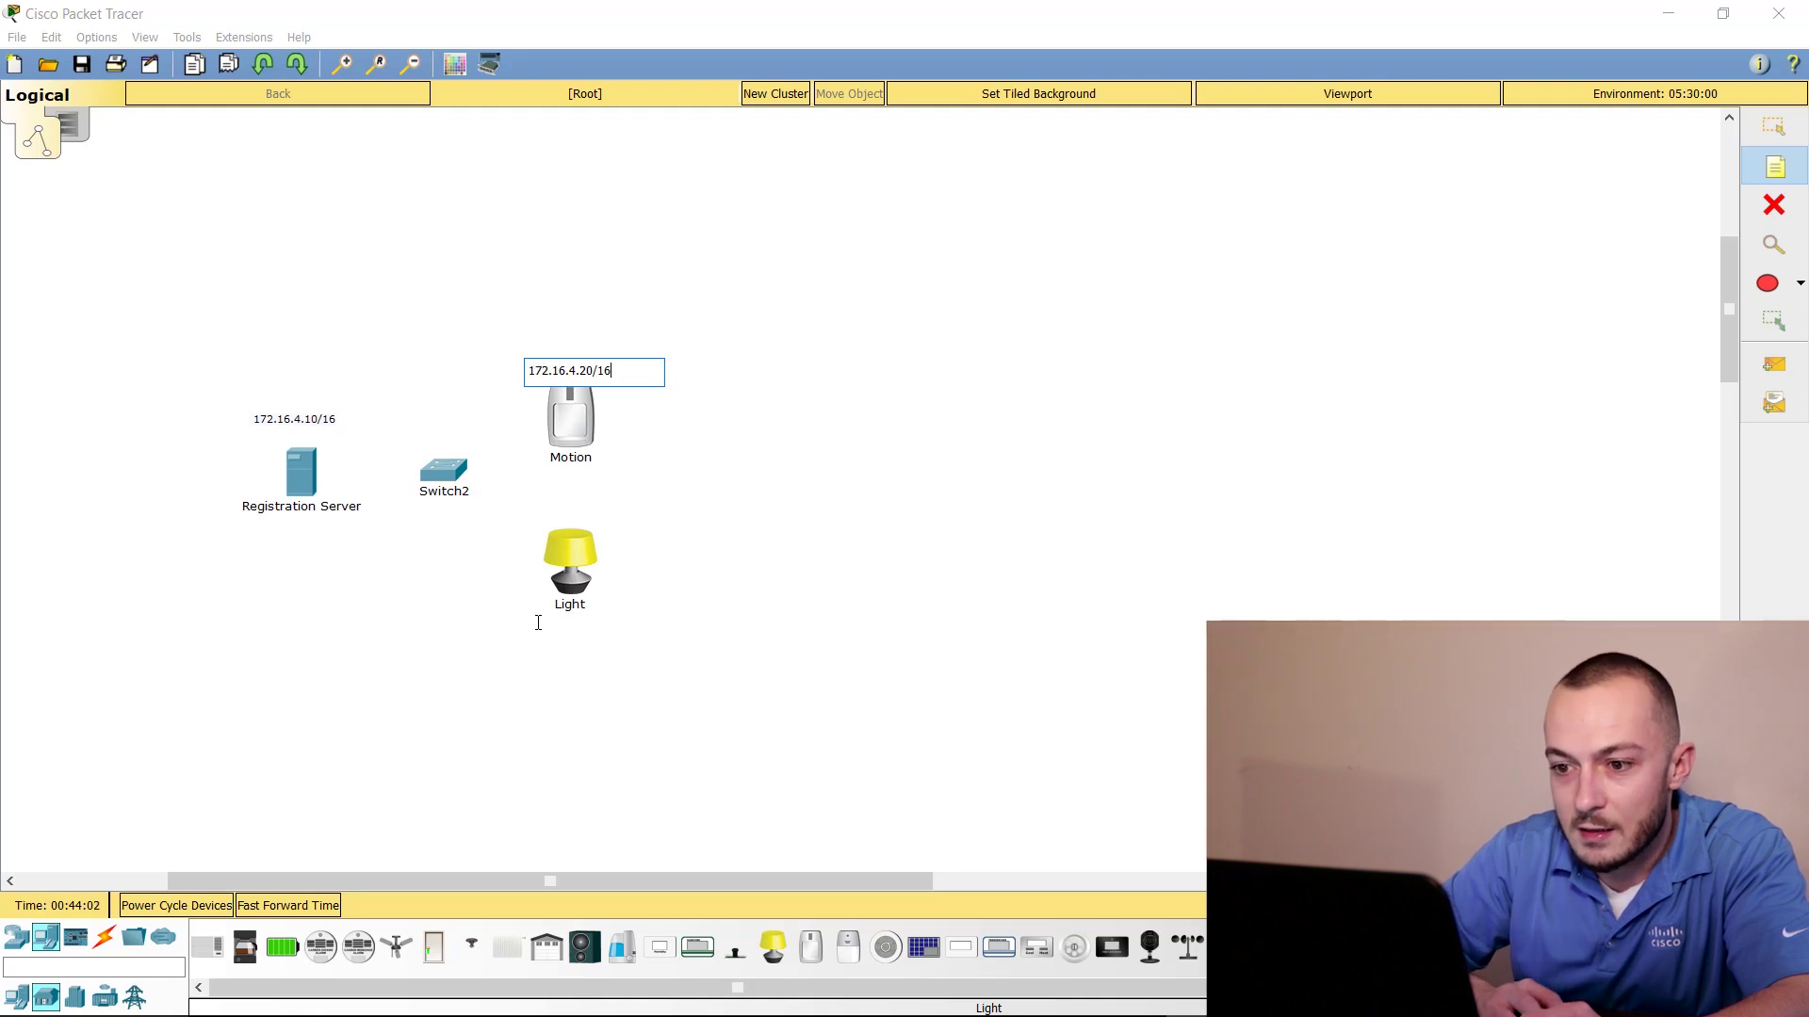
pyautogui.click(529, 629)
pyautogui.write('172.16.4.30/16')
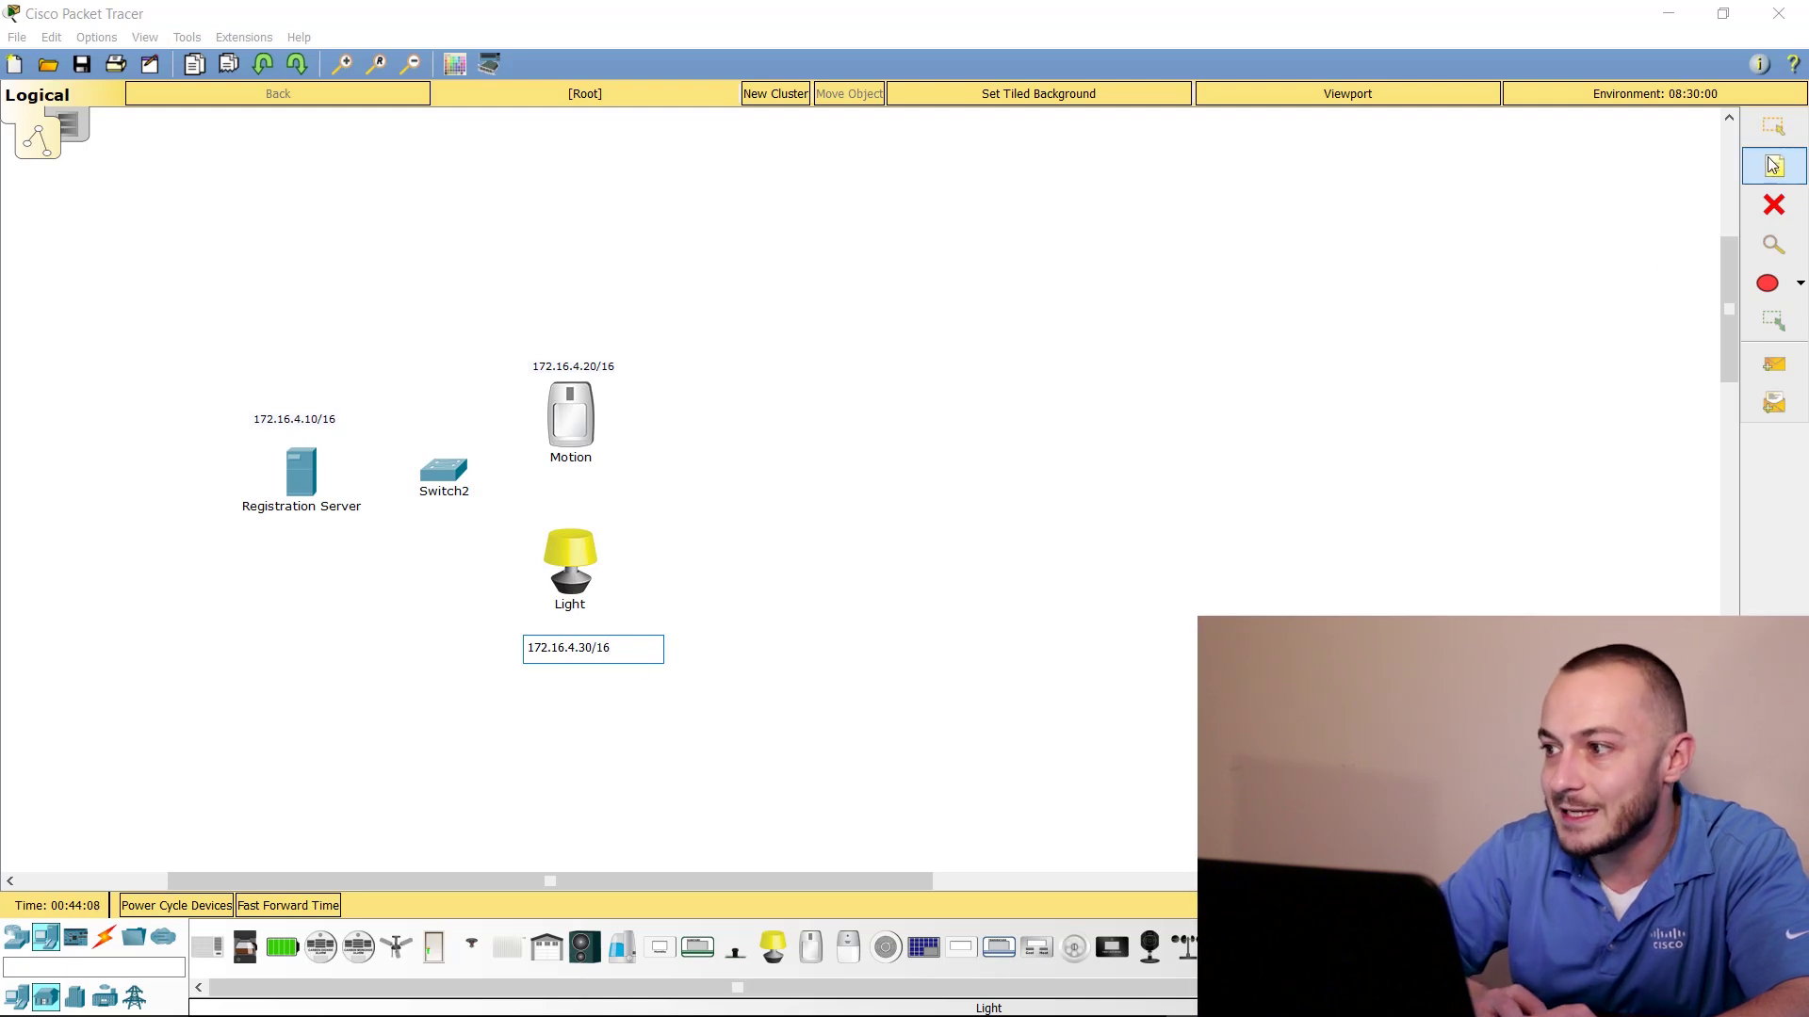
# Move the Light and server address notes closer to their devices
pyautogui.click(1774, 125)
pyautogui.moveTo(559, 653); pyautogui.dragTo(552, 641)
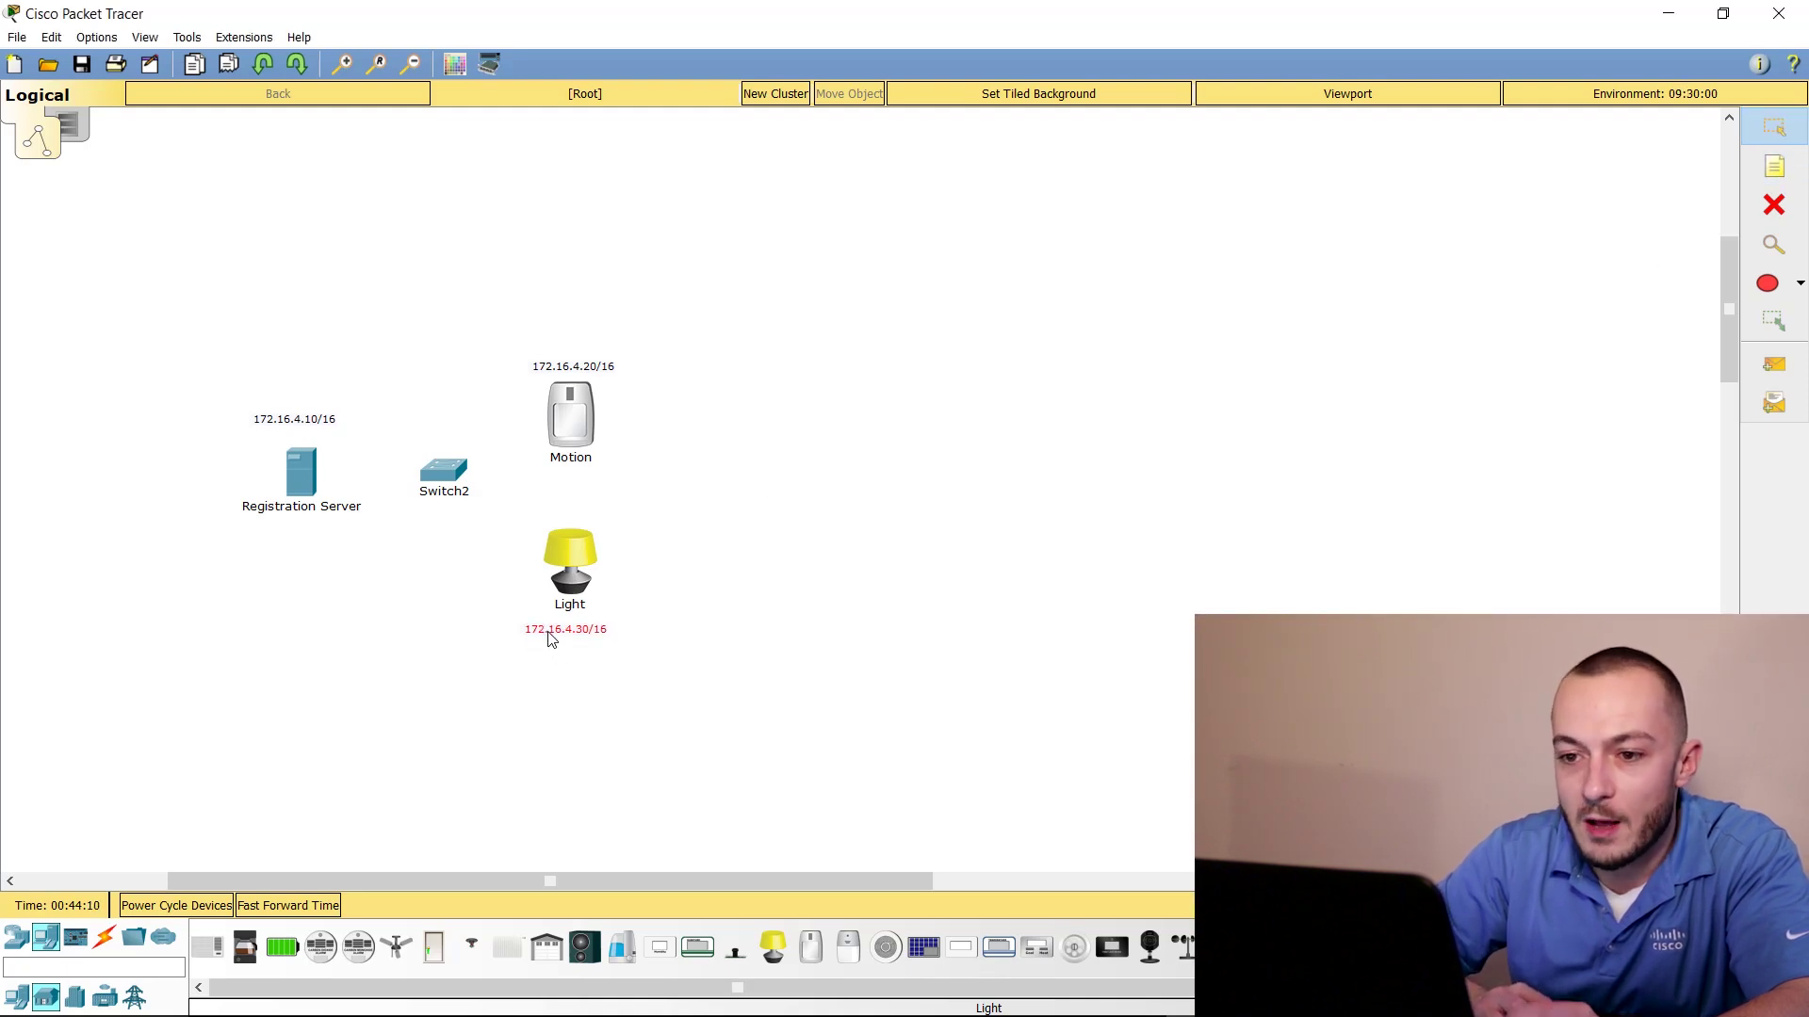
pyautogui.moveTo(316, 431); pyautogui.dragTo(323, 444)
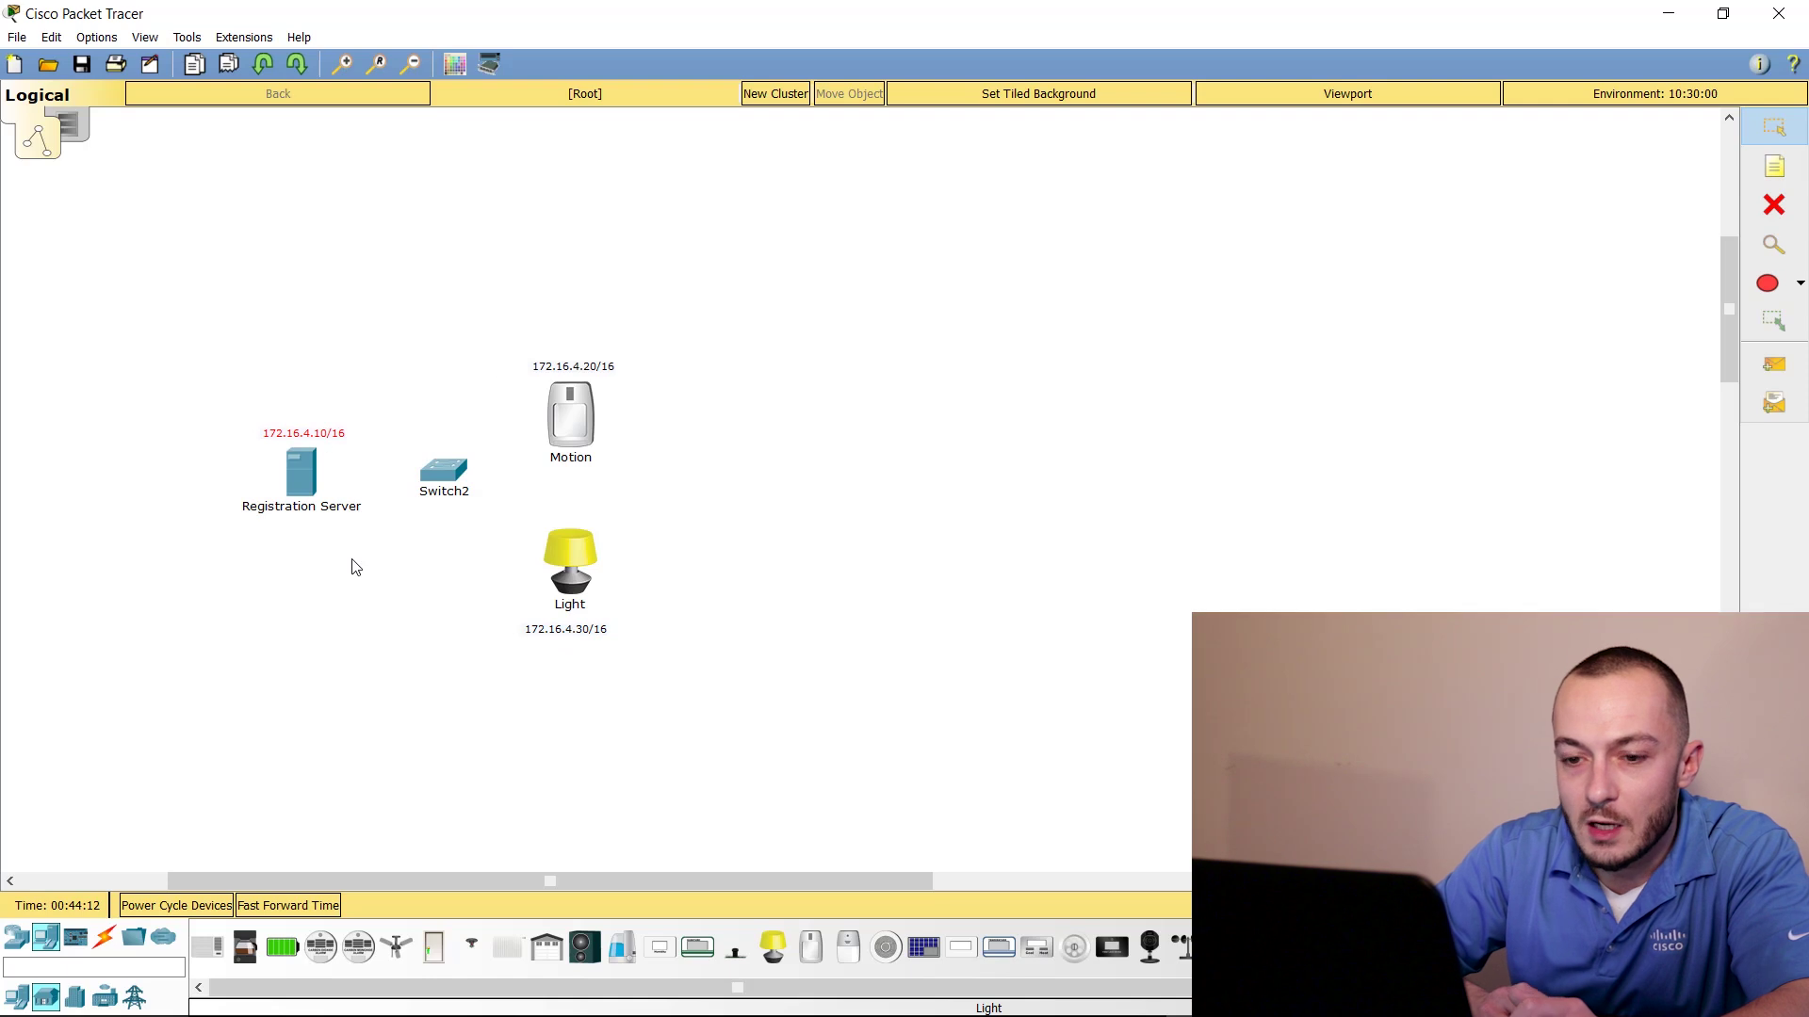
# Cable the Registration Server's FastEthernet0 to Switch2 Fa0/1 with copper straight-through
pyautogui.click(103, 939)
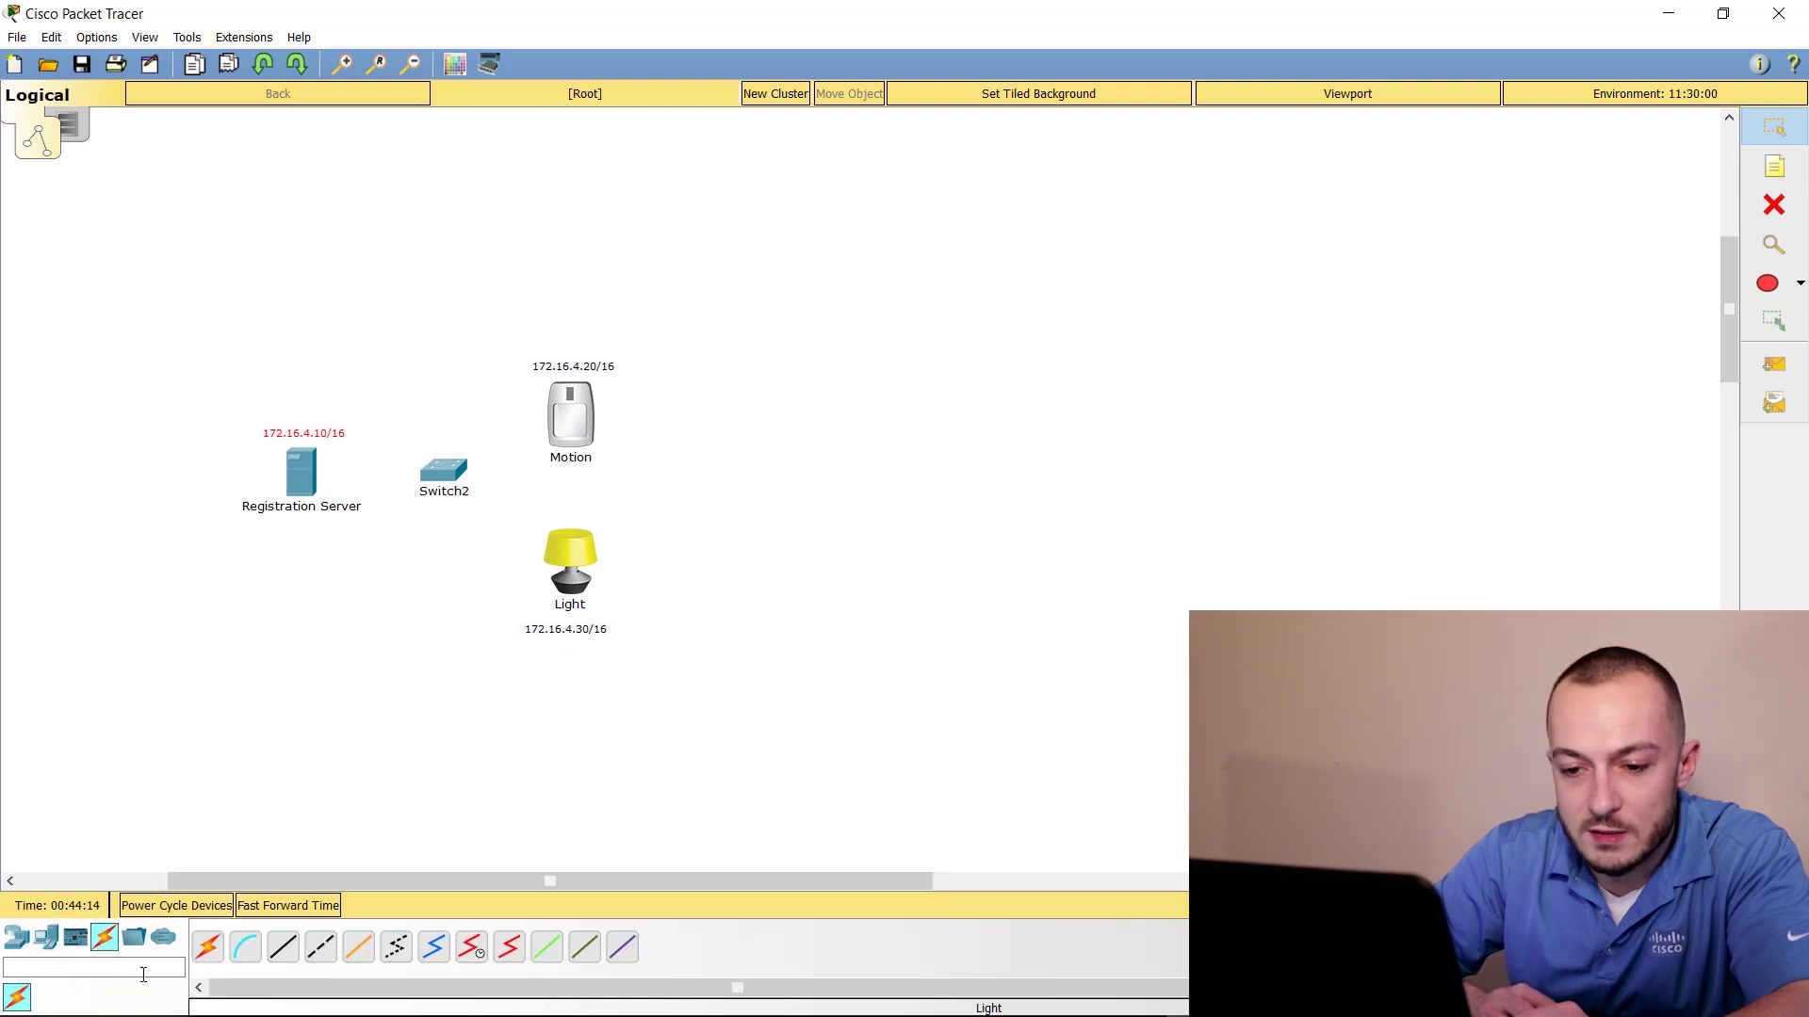
pyautogui.click(283, 947)
pyautogui.click(316, 482)
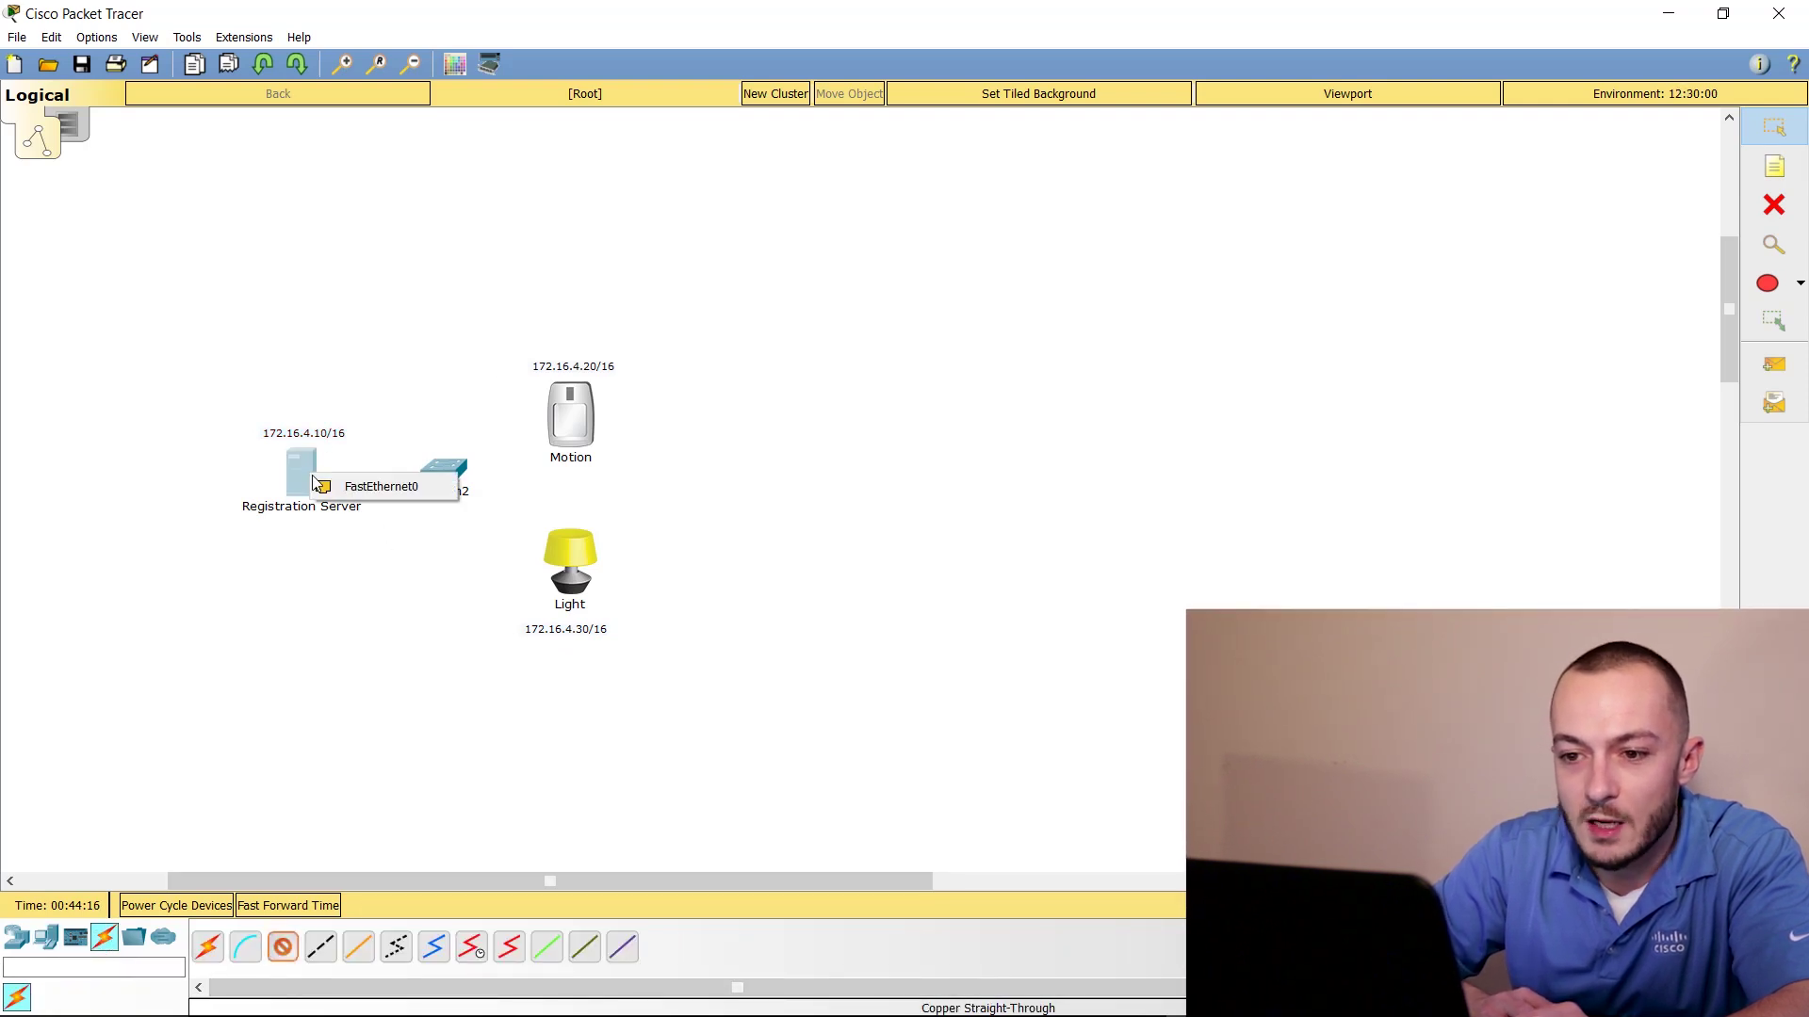
pyautogui.click(377, 478)
pyautogui.click(443, 471)
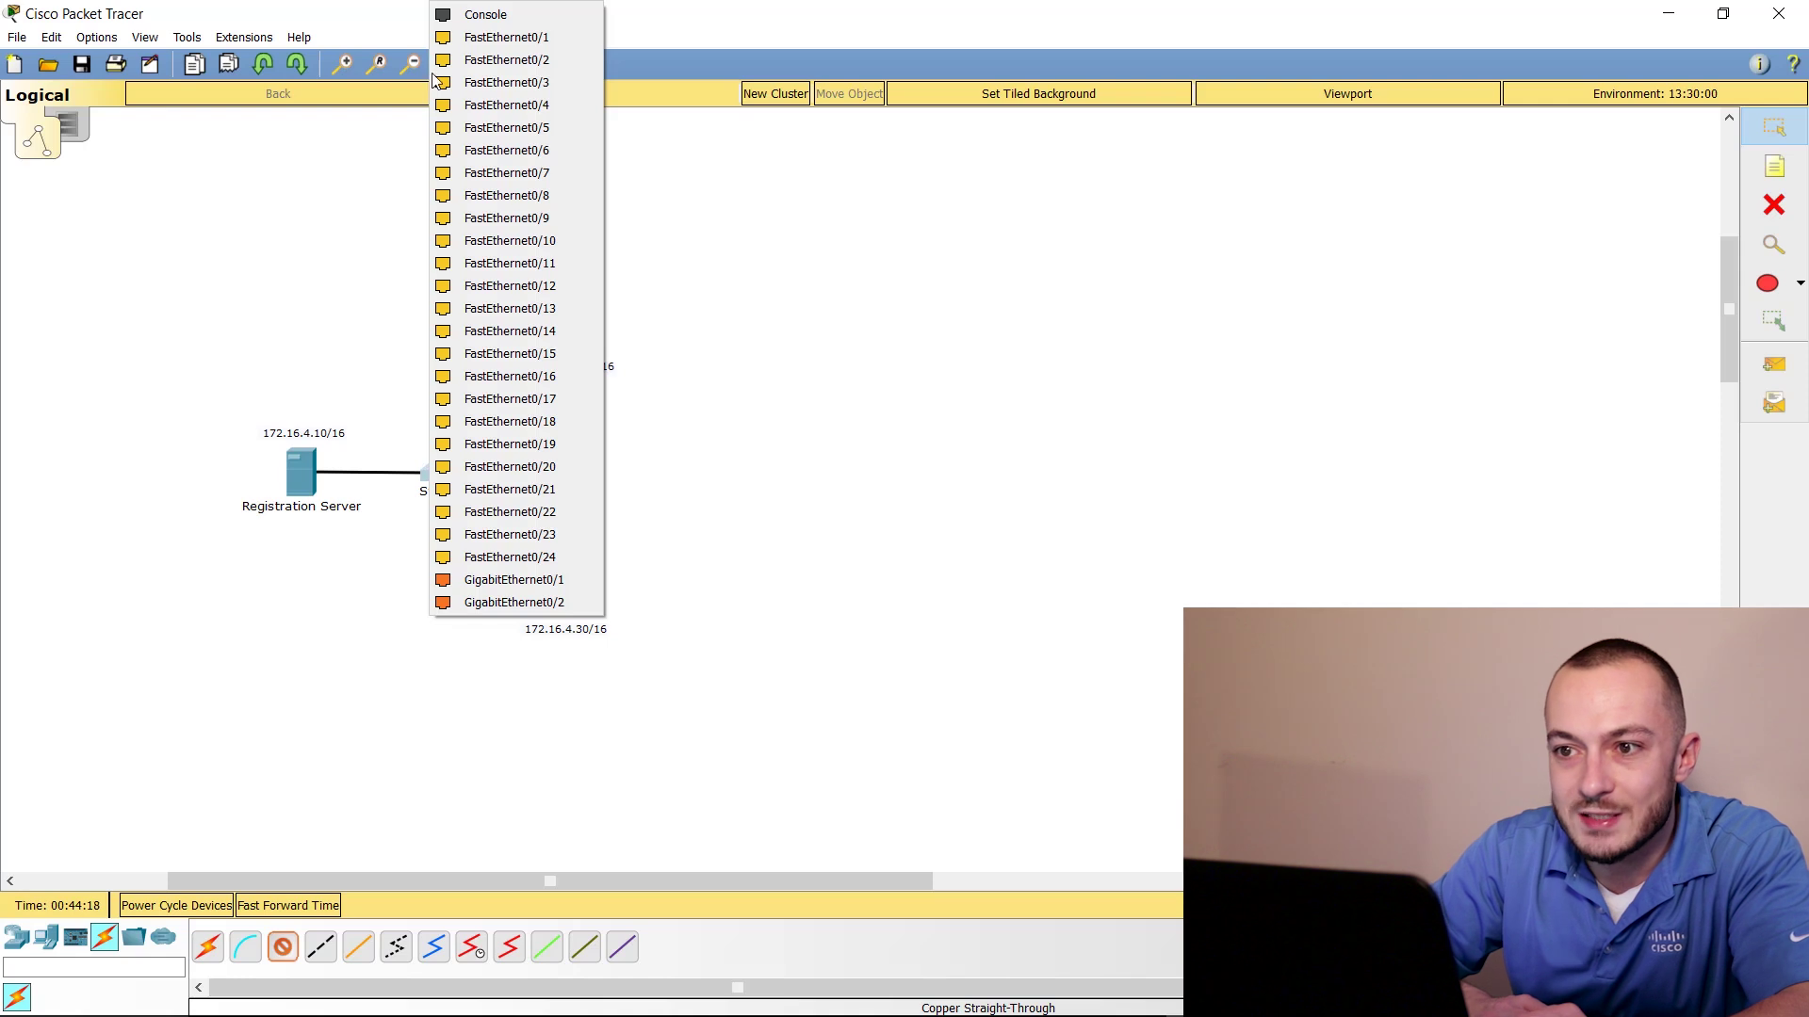
pyautogui.click(506, 37)
# Cable Switch2 Fa0/2 to Motion's FastEthernet0
pyautogui.click(283, 947)
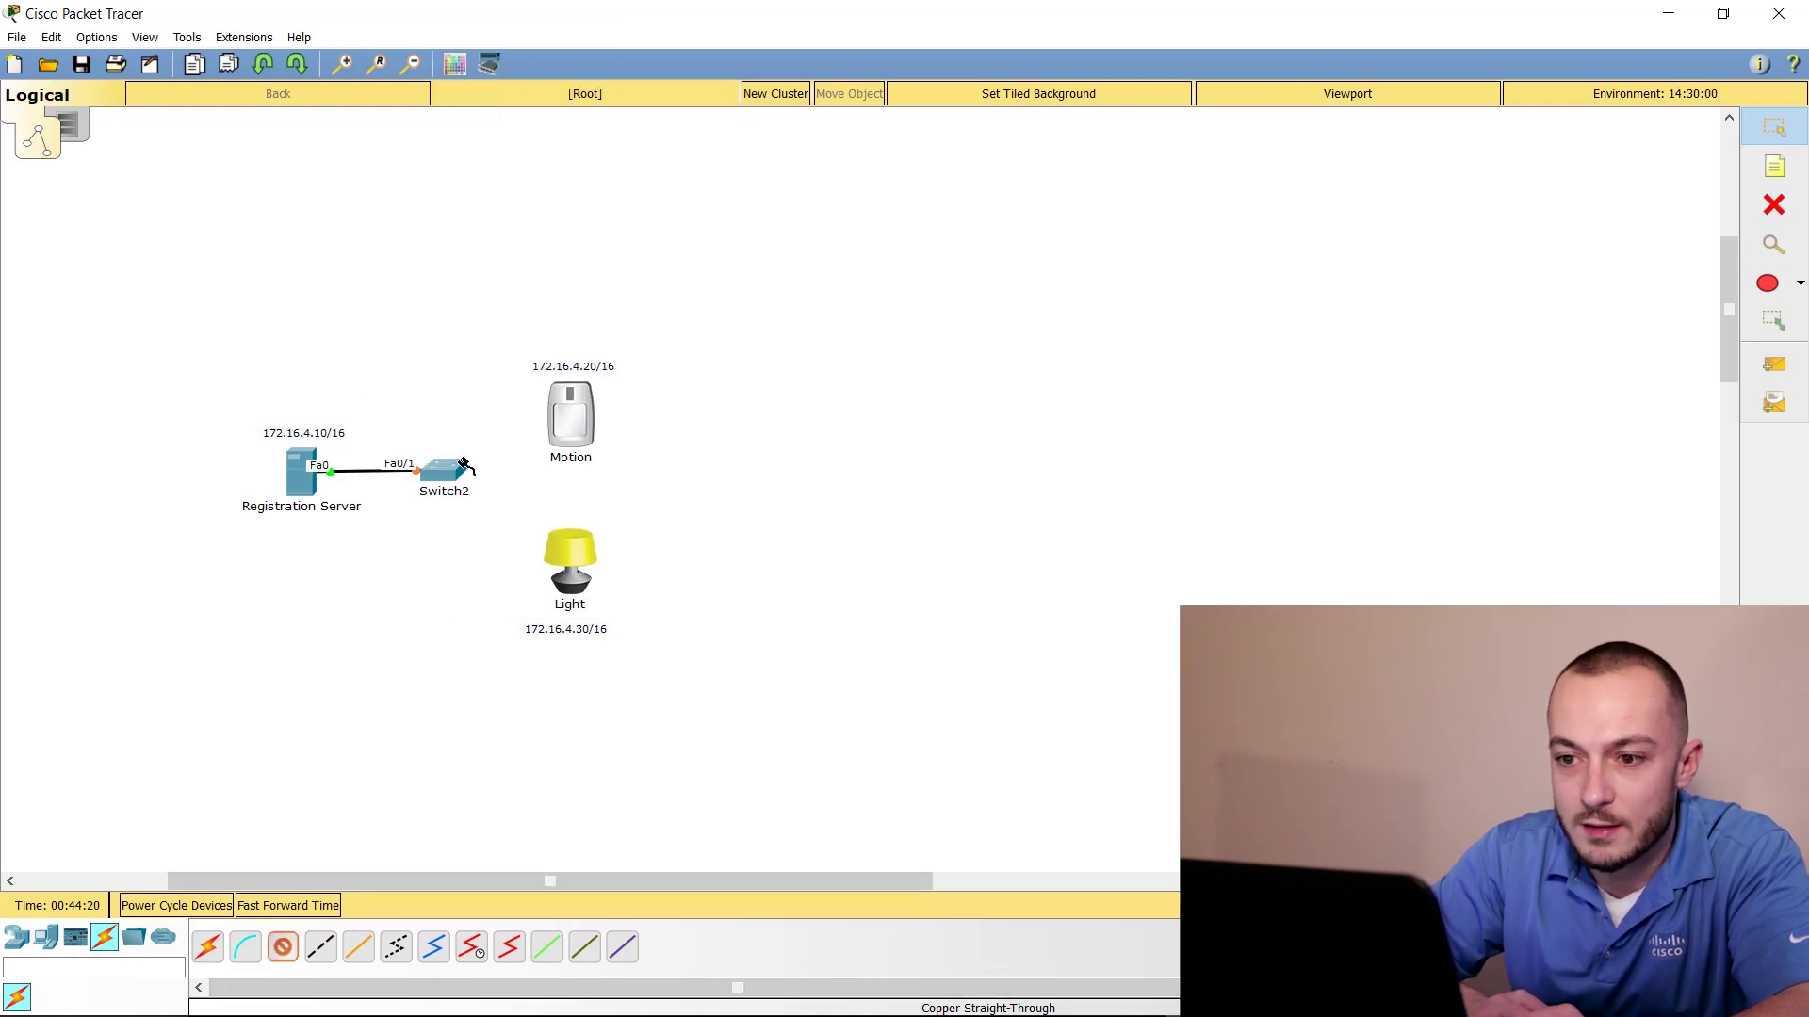
pyautogui.click(442, 470)
pyautogui.click(533, 41)
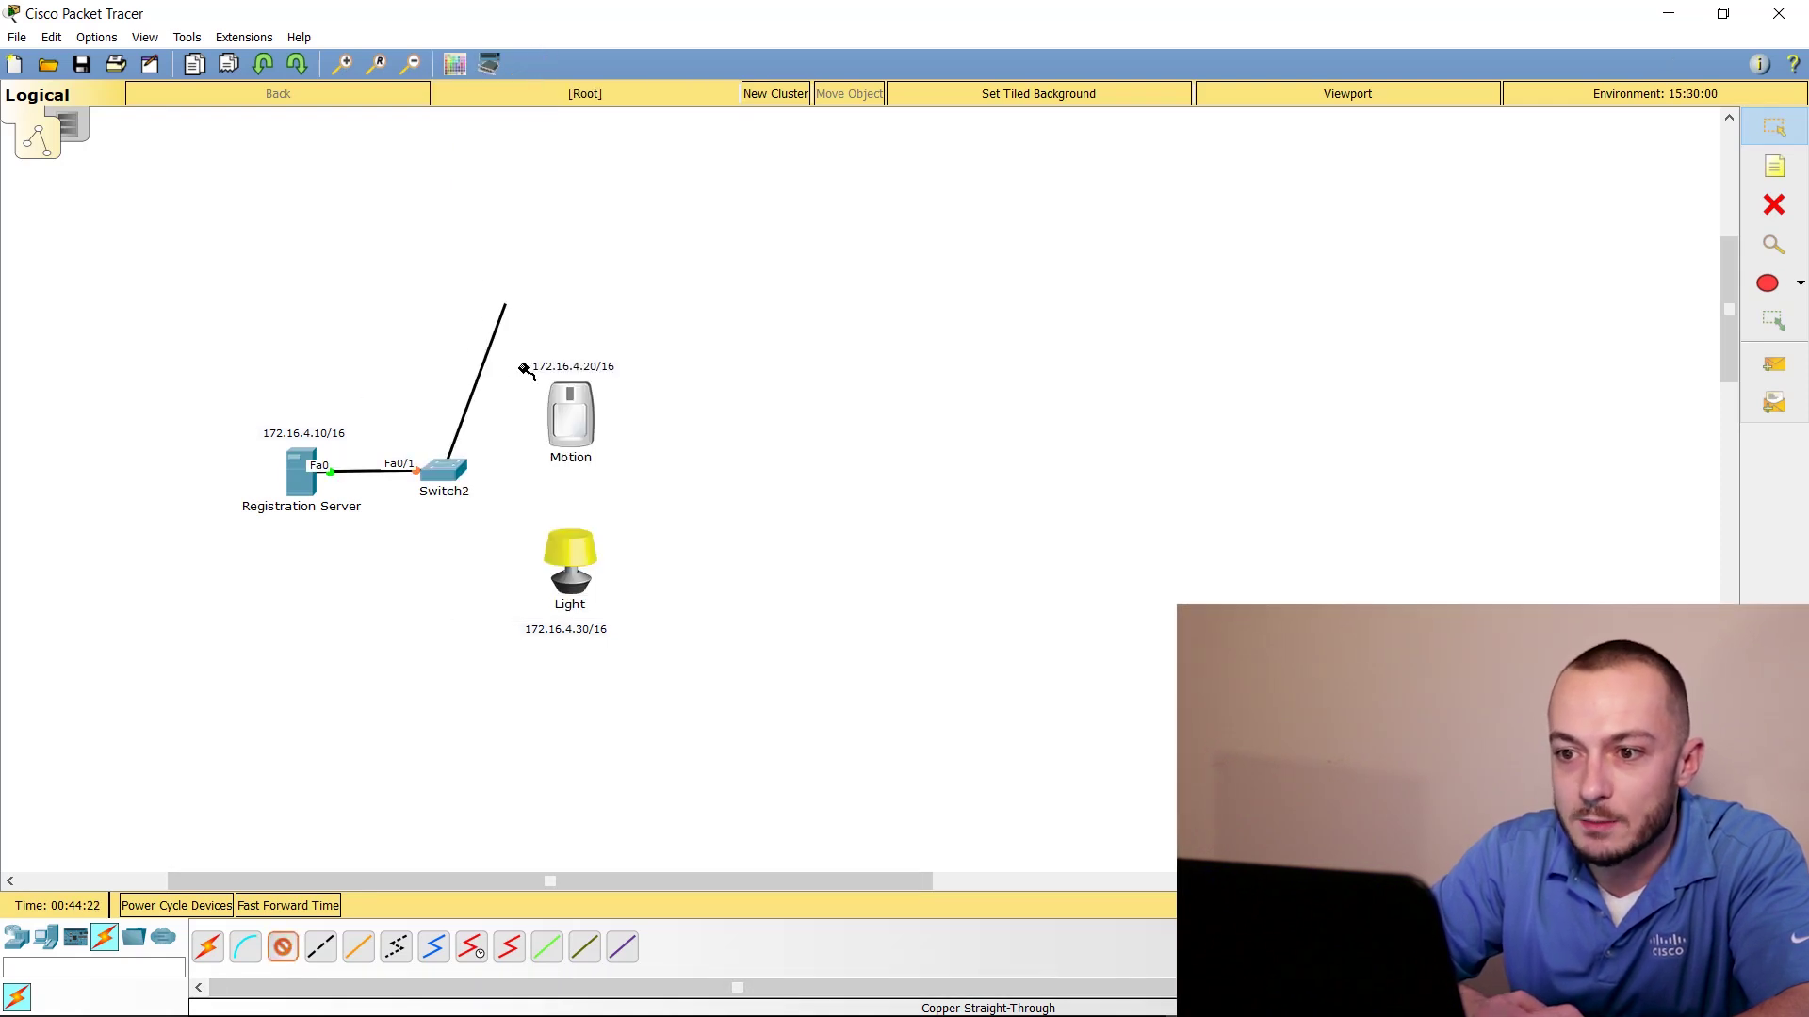
pyautogui.click(570, 415)
pyautogui.click(612, 431)
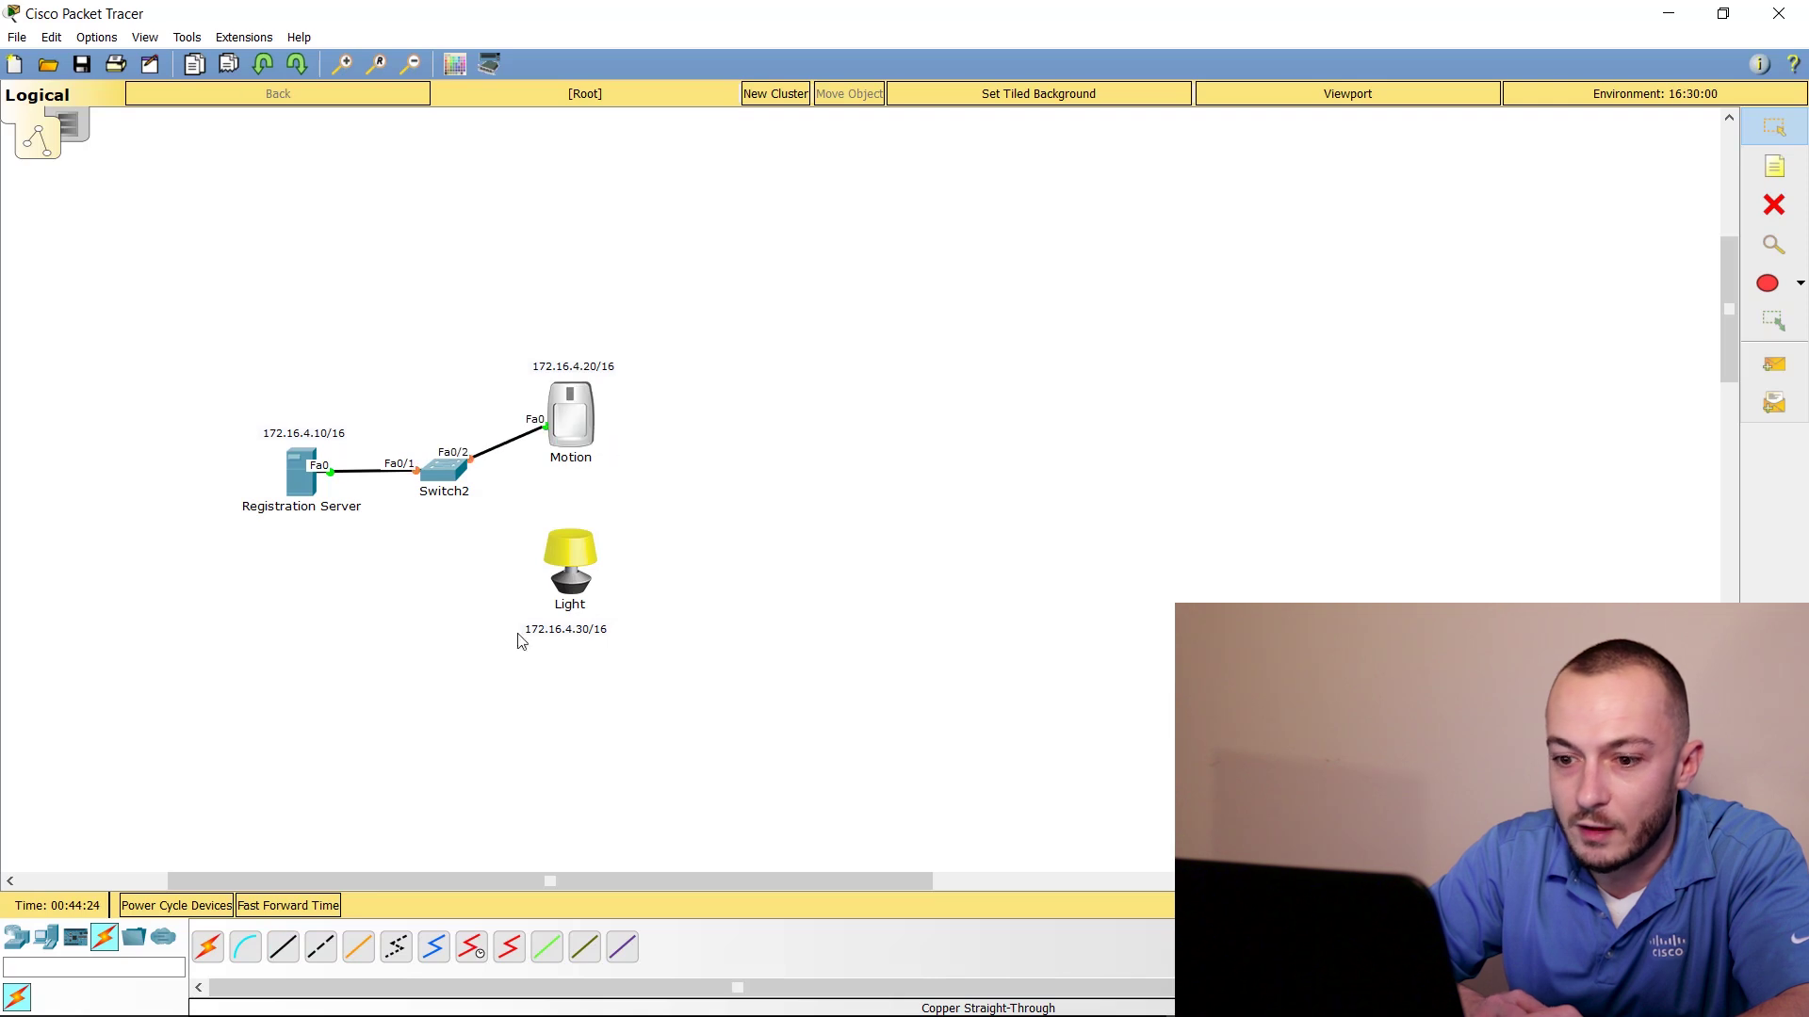
# Cable Switch2 Fa0/3 to Light's FastEthernet0 and nudge the server into place
pyautogui.click(283, 947)
pyautogui.click(455, 476)
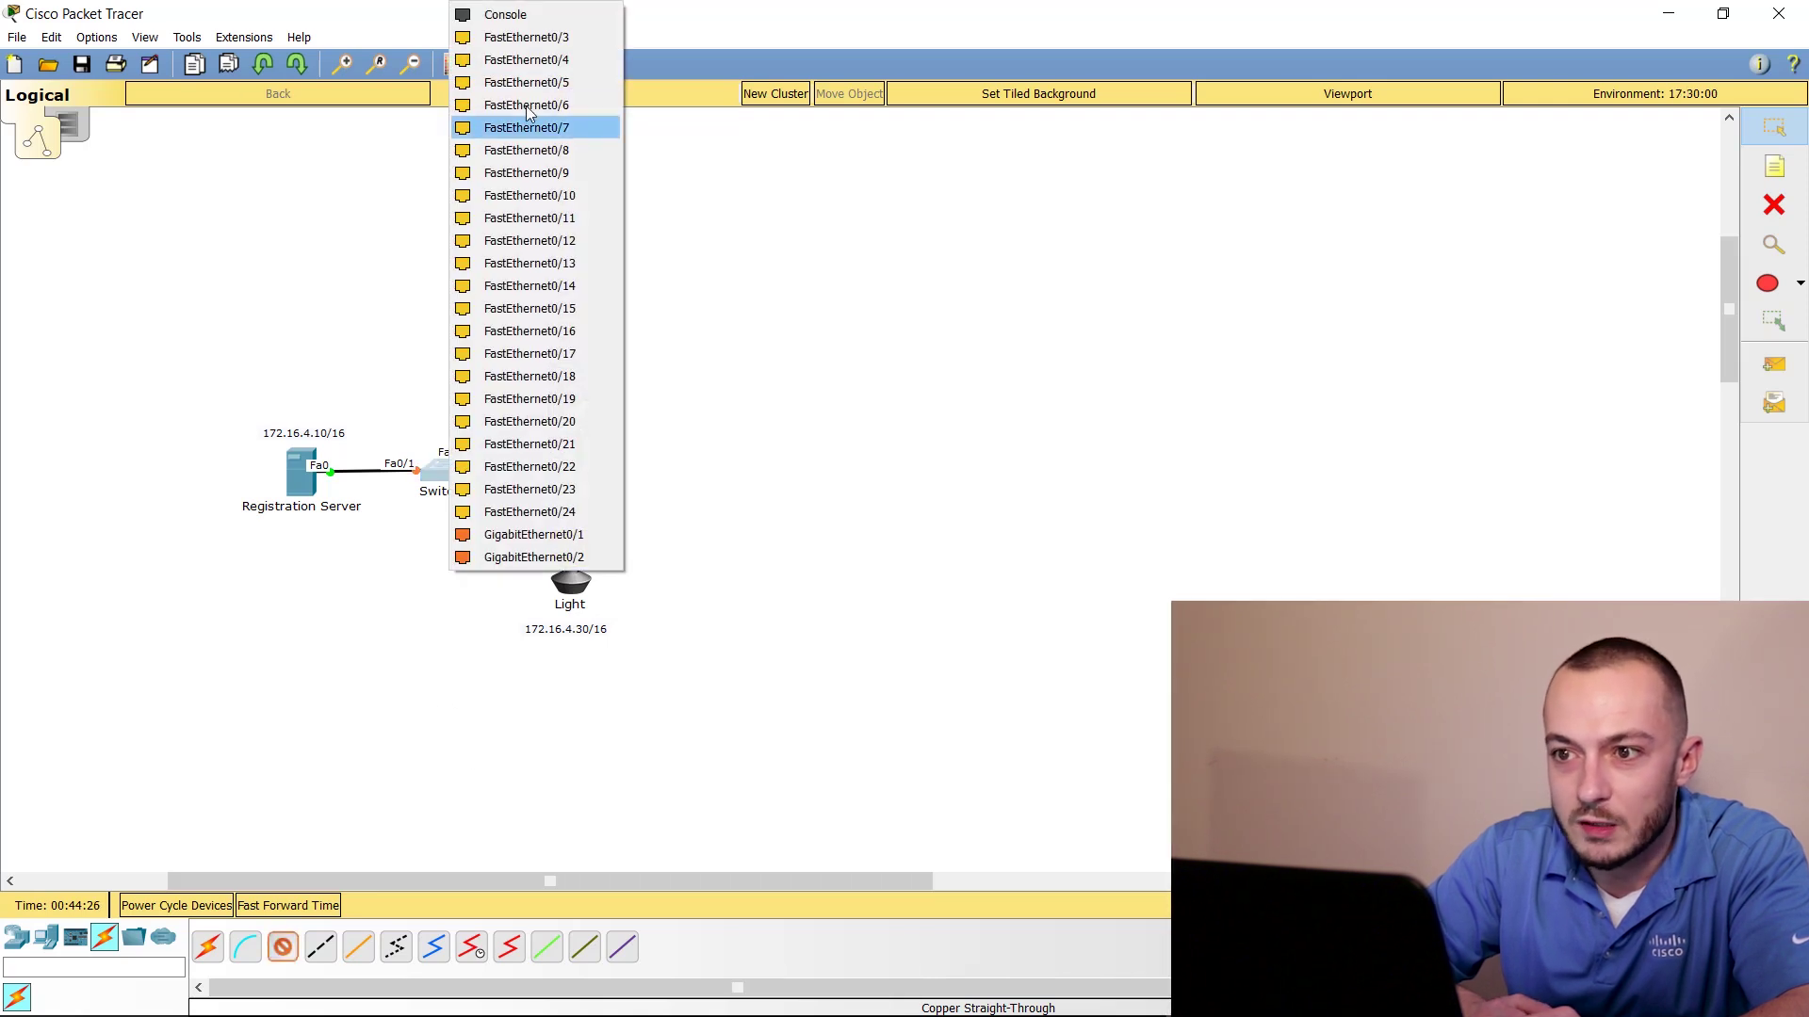
pyautogui.click(528, 37)
pyautogui.click(579, 576)
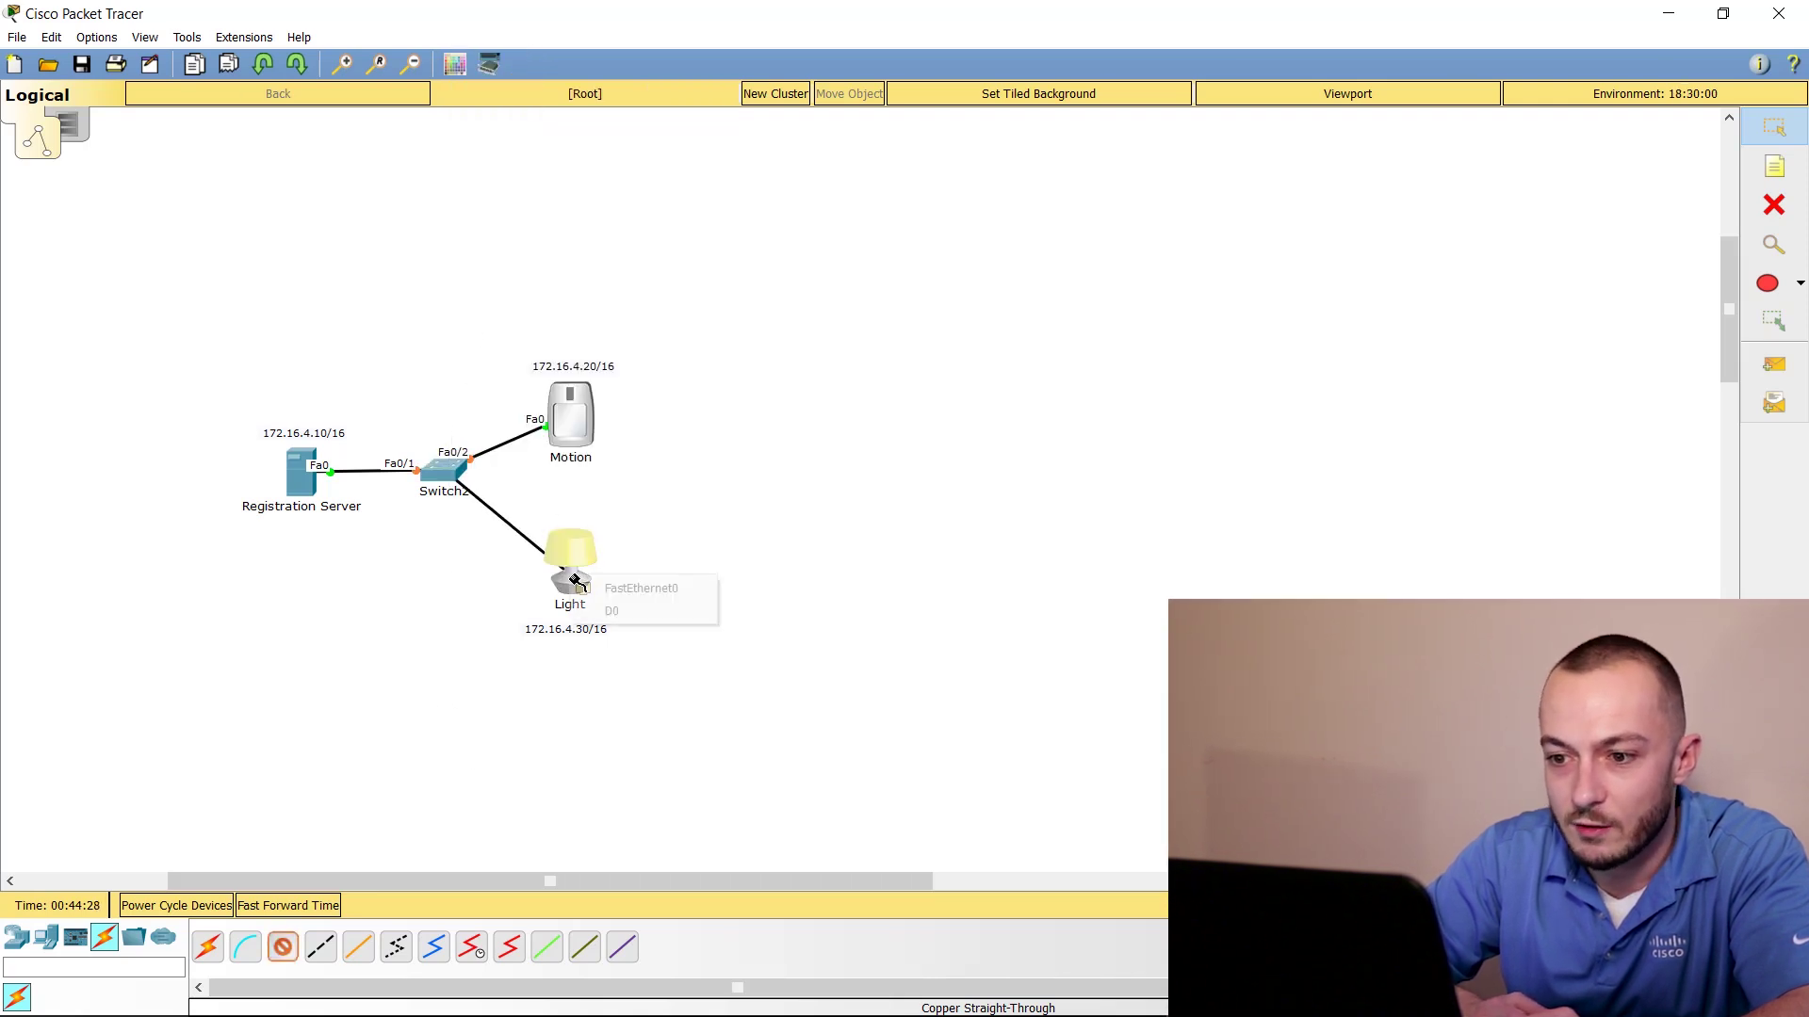
pyautogui.click(595, 589)
pyautogui.moveTo(305, 474); pyautogui.dragTo(303, 486)
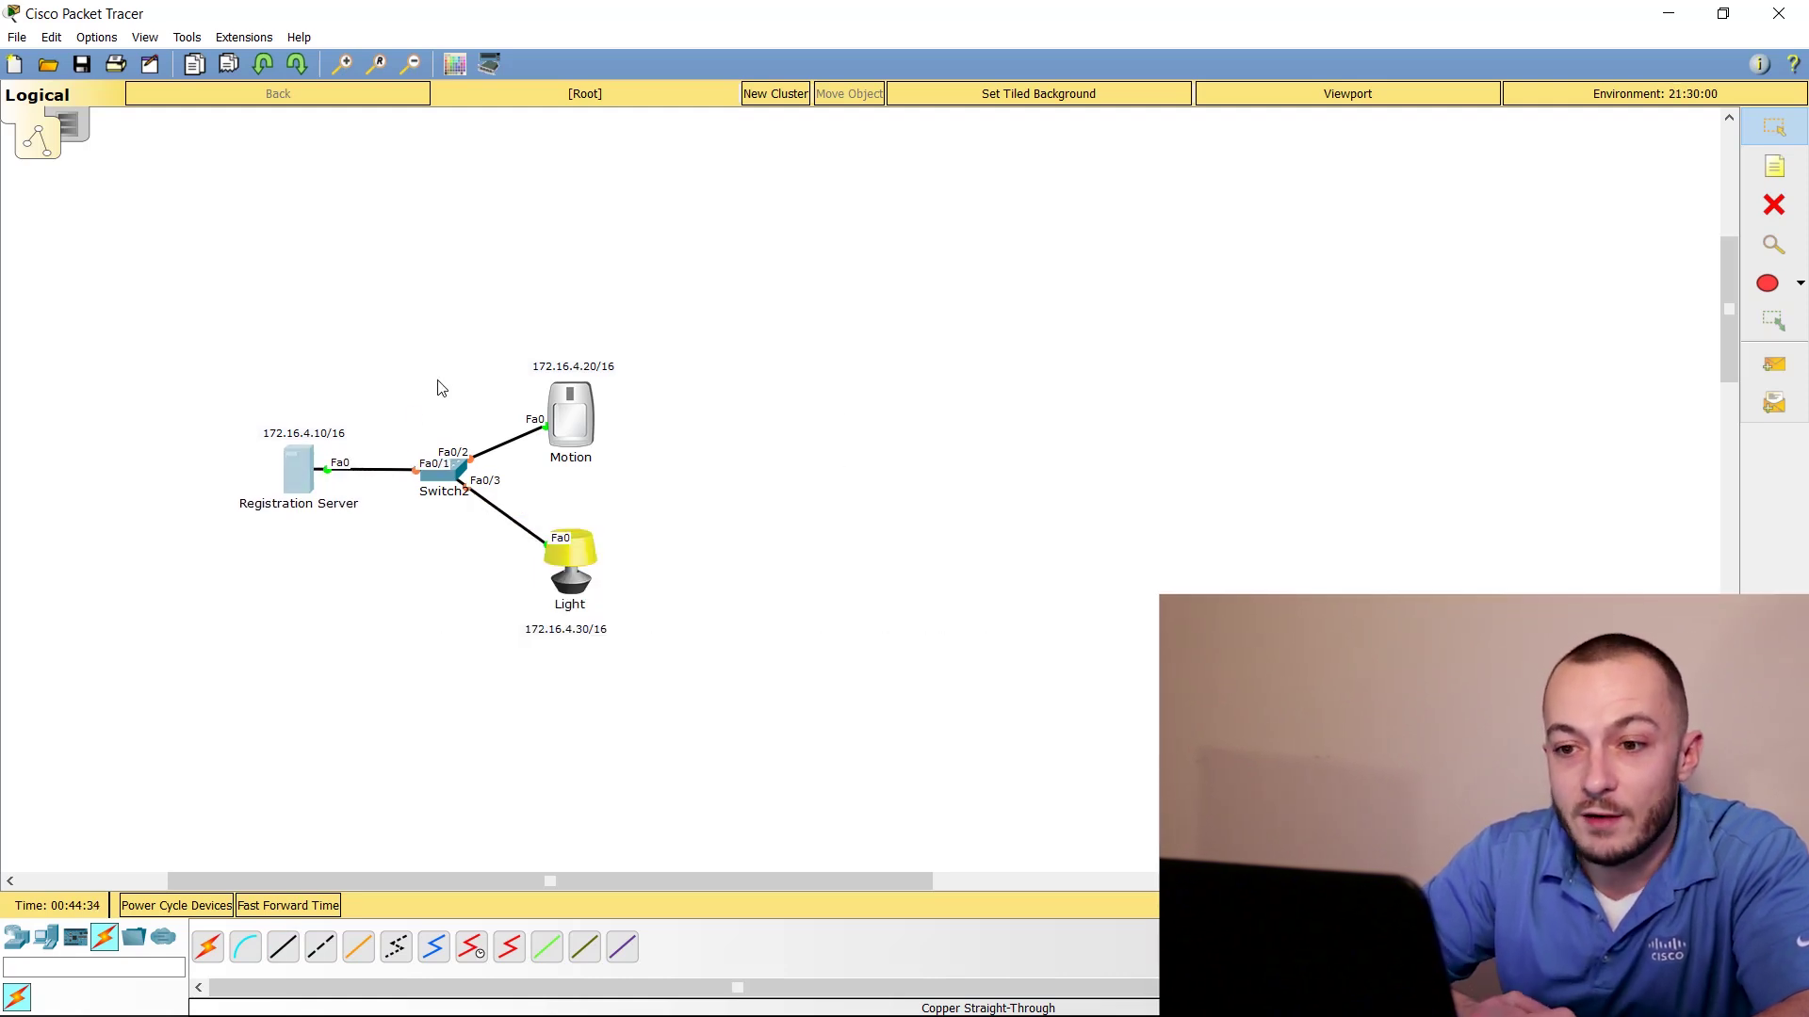
# Set the Registration Server's IP to 172.16.4.10 with mask 255.255.0.0
pyautogui.click(297, 463)
pyautogui.click(764, 239)
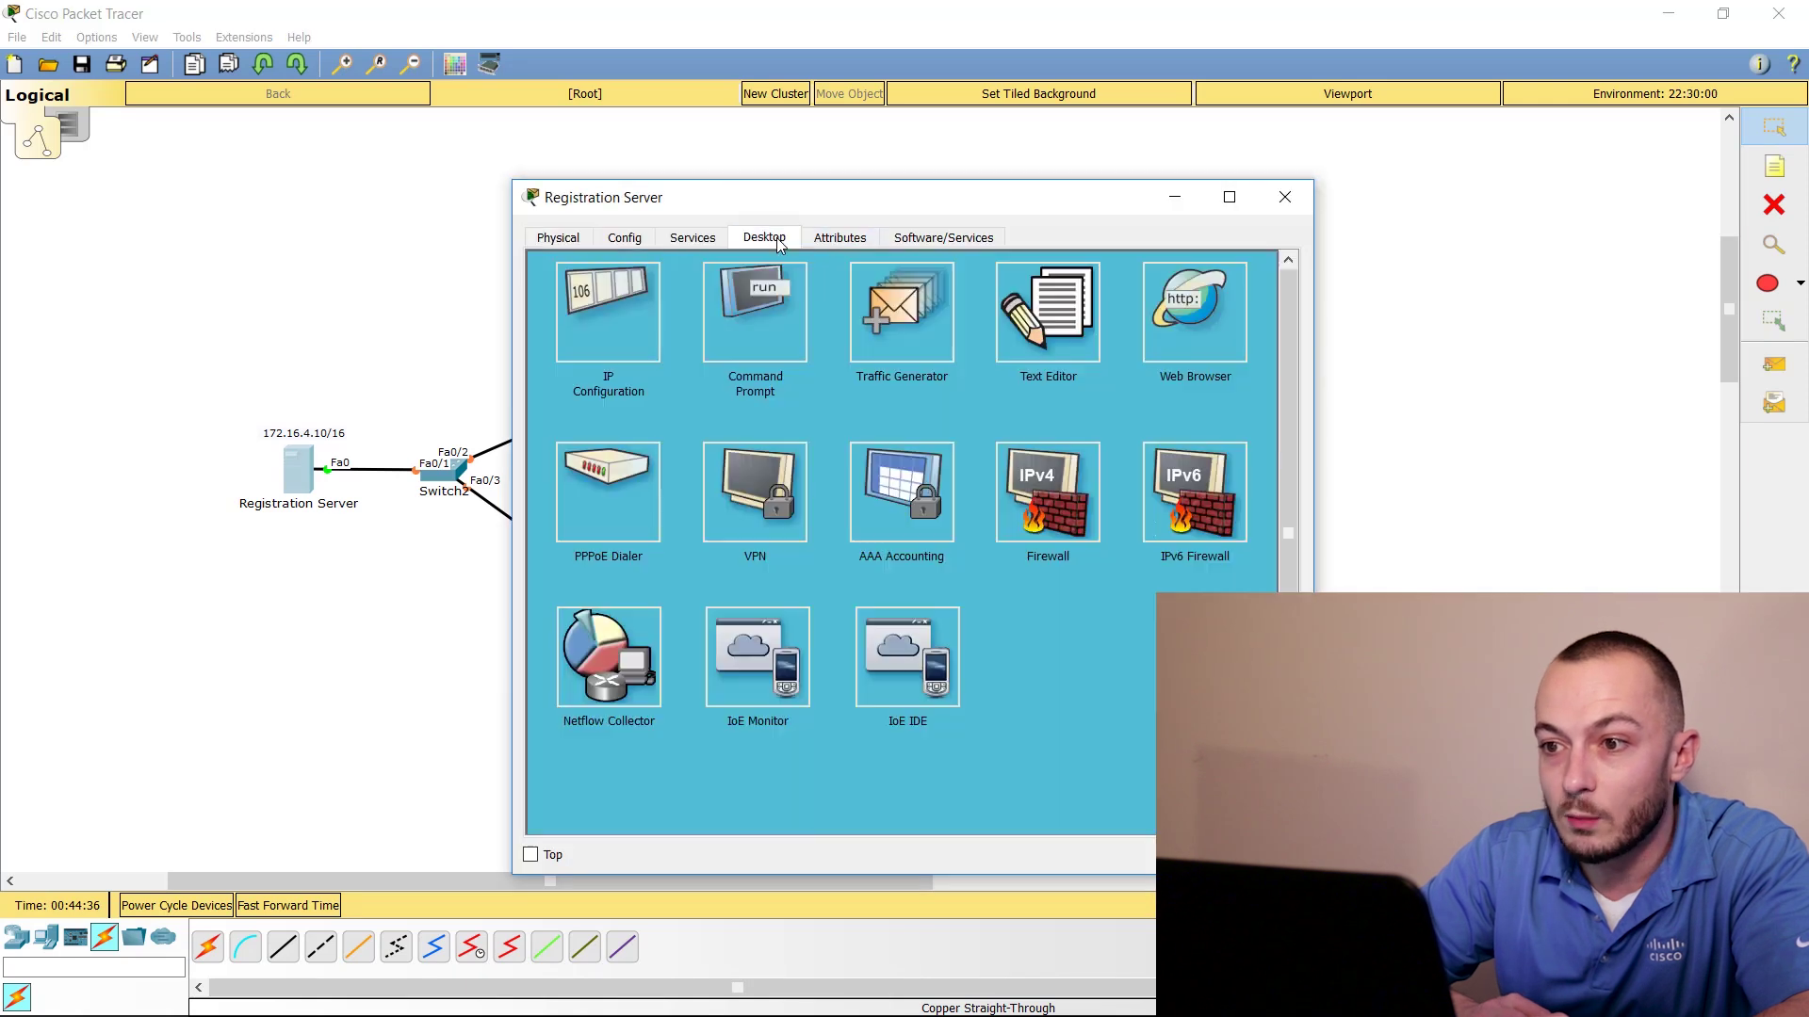
pyautogui.click(644, 296)
pyautogui.click(847, 377)
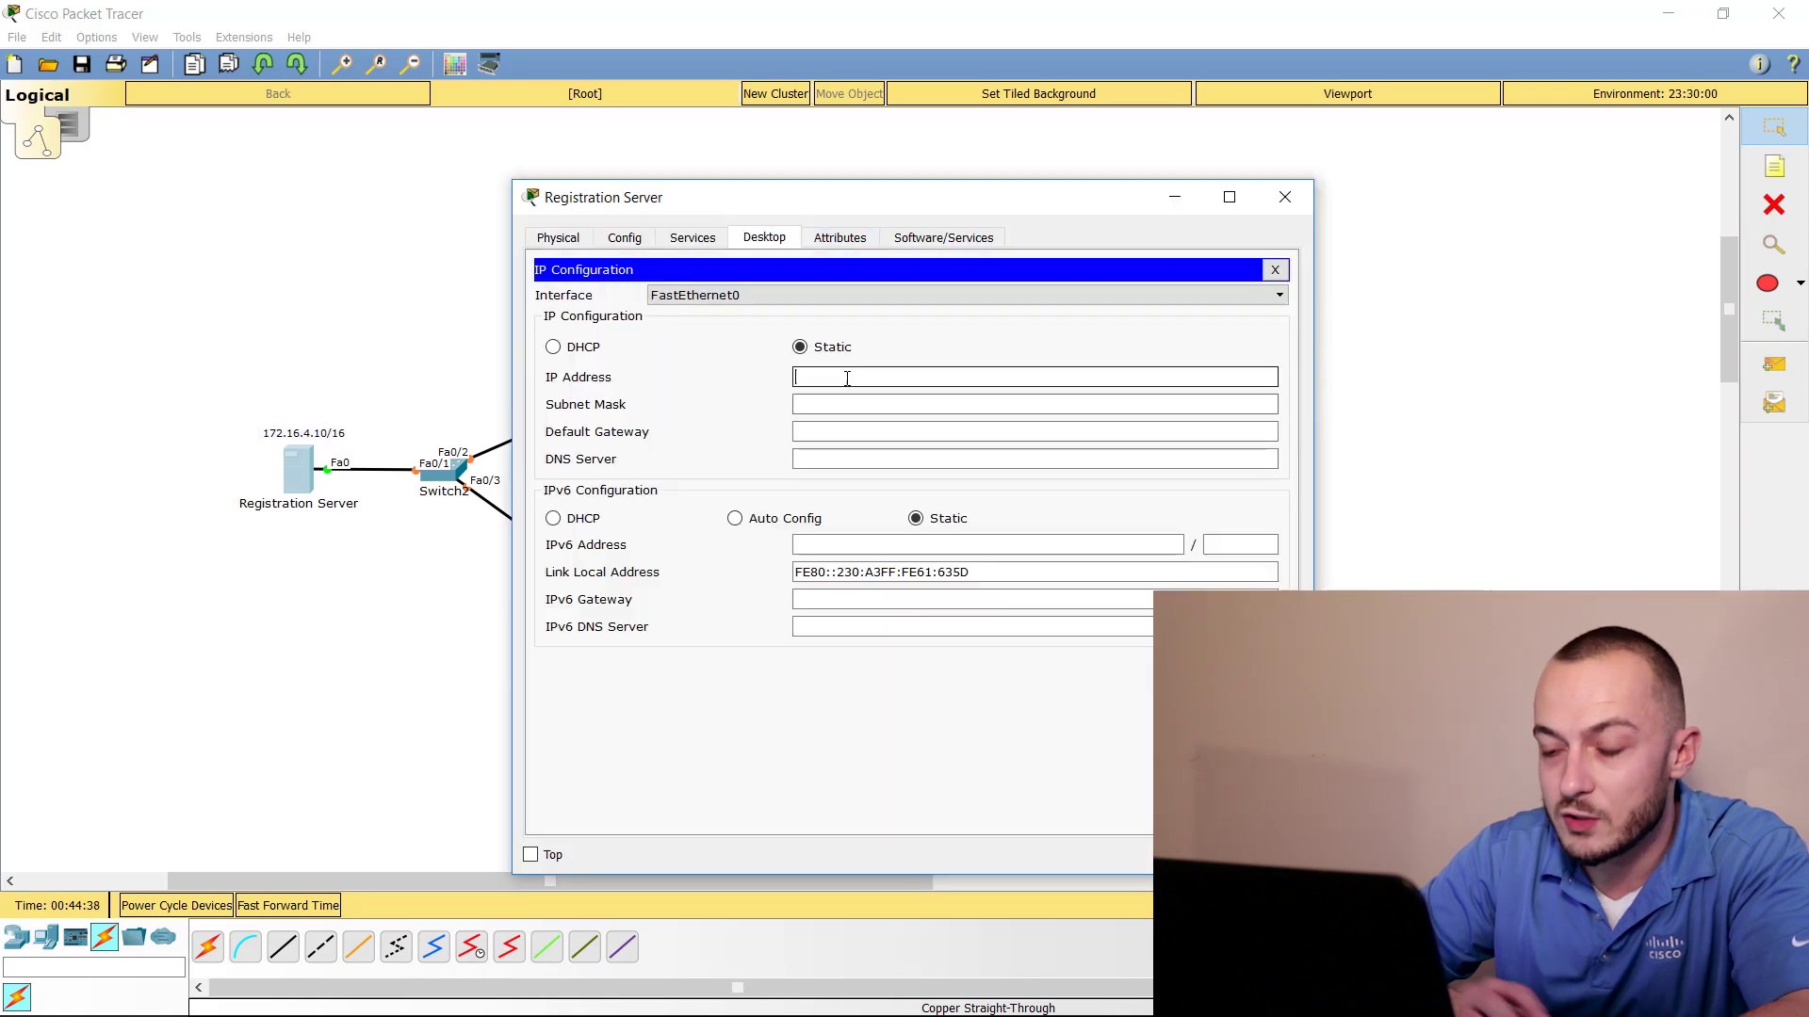
pyautogui.write('172.16.')
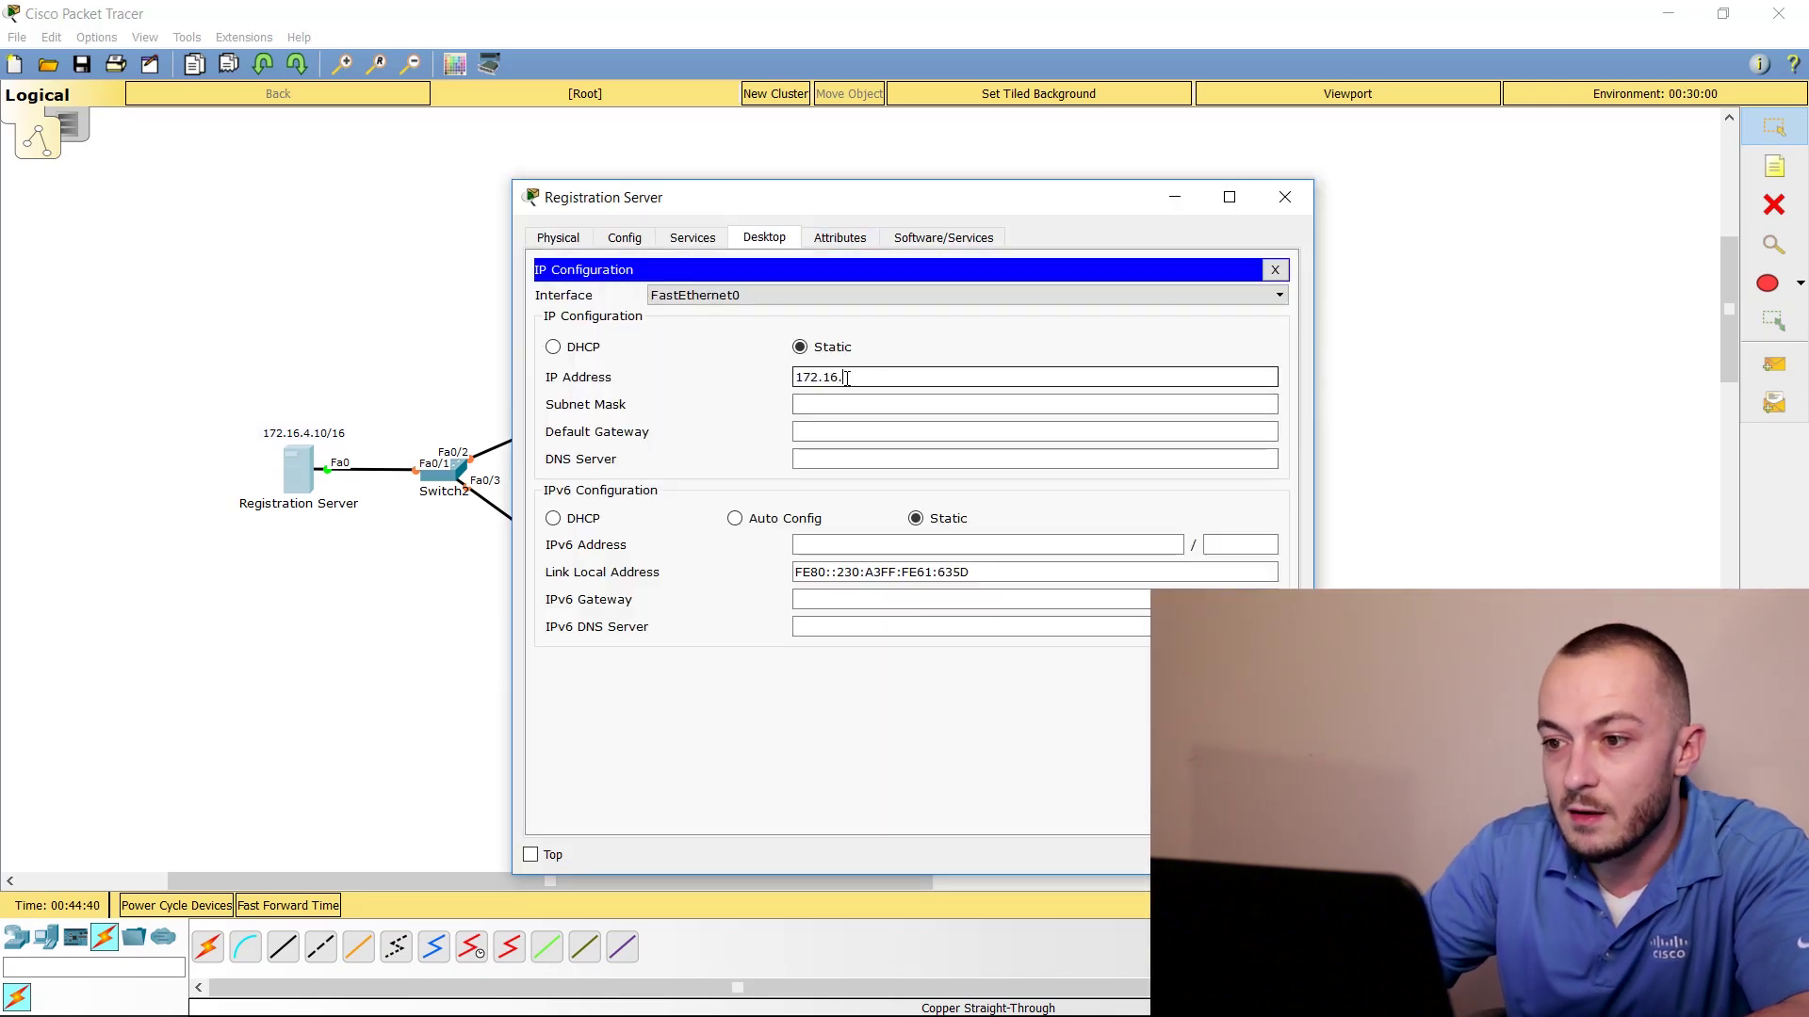
pyautogui.write('4.10')
pyautogui.press('Tab')
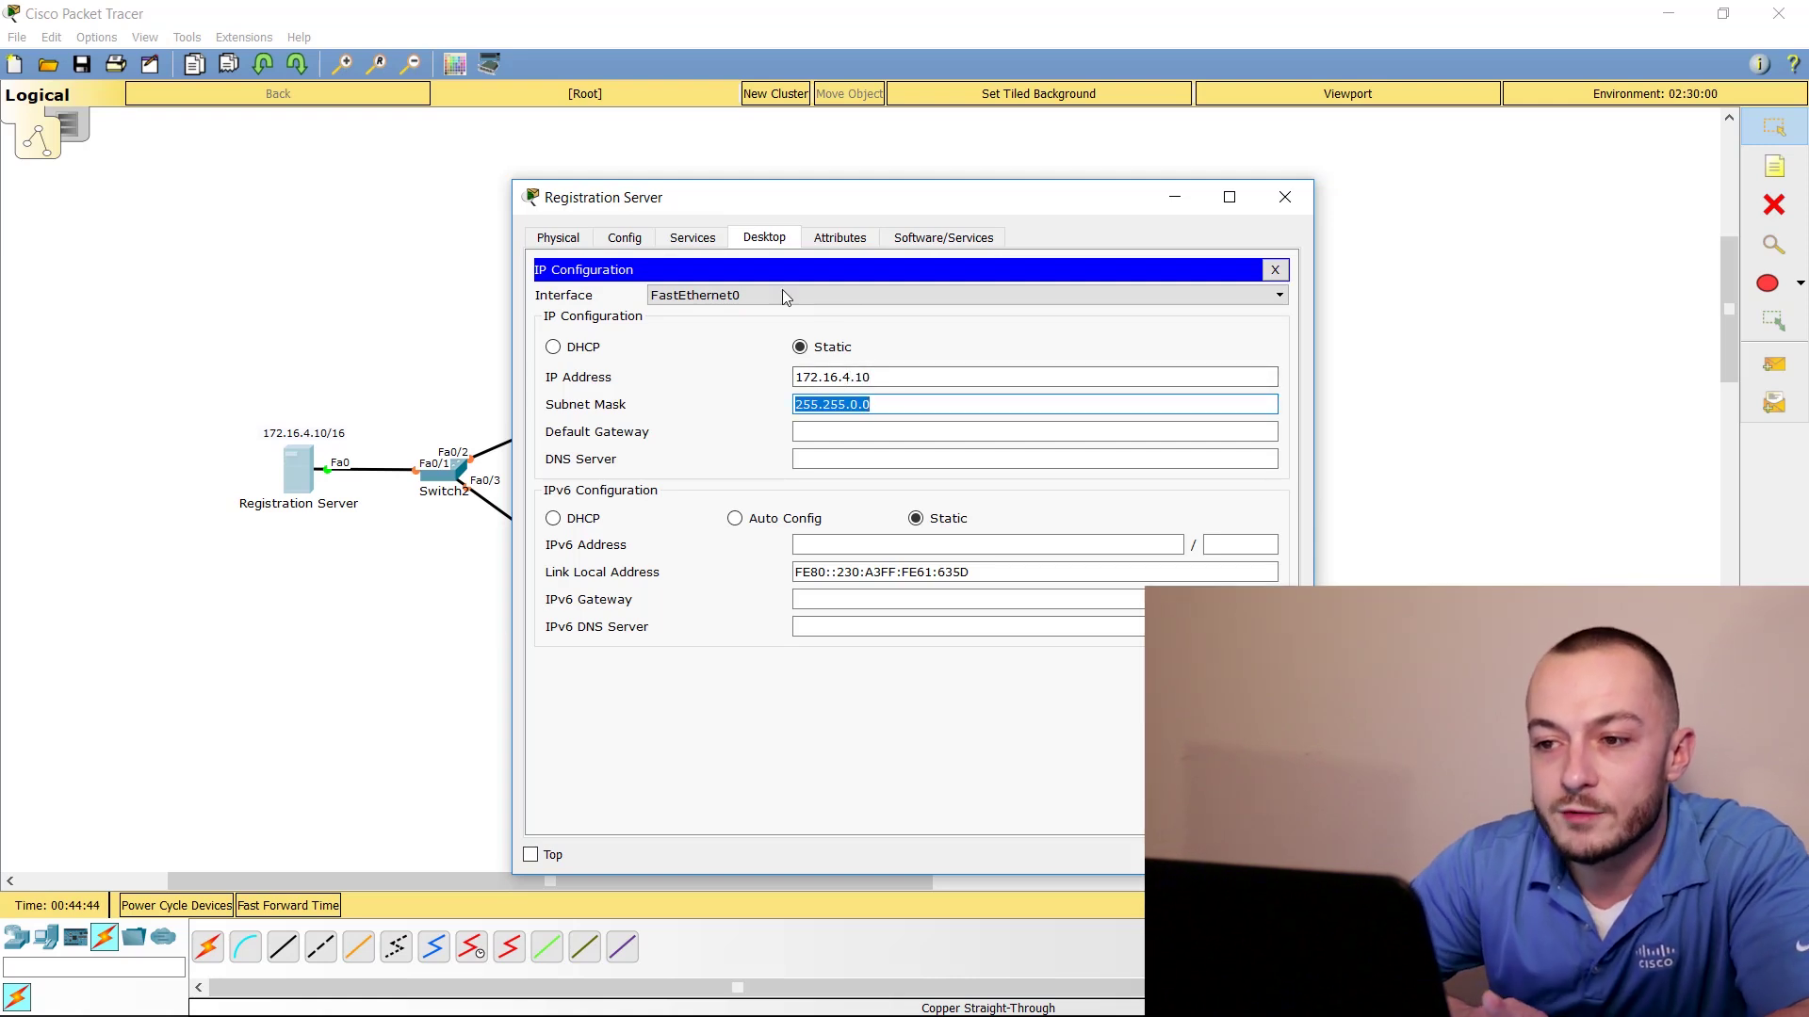
# Turn the server's IoE registration service on and close its window
pyautogui.click(695, 239)
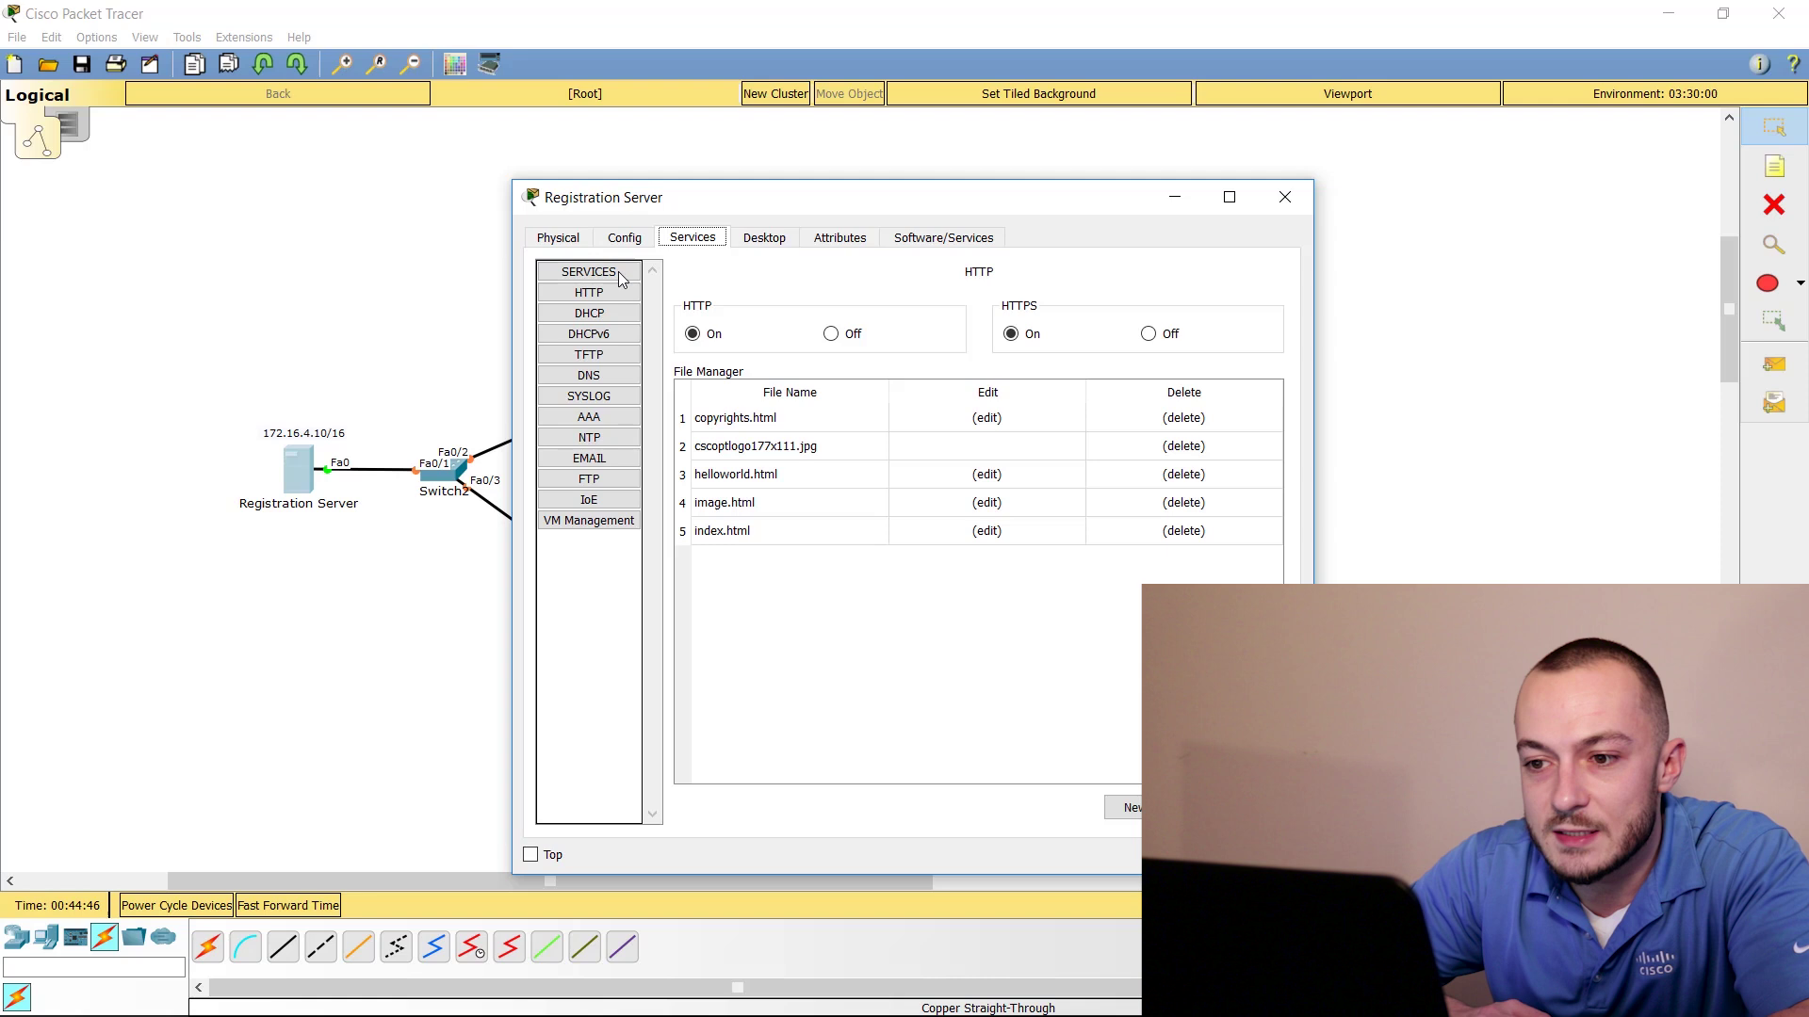
pyautogui.click(589, 499)
pyautogui.click(966, 306)
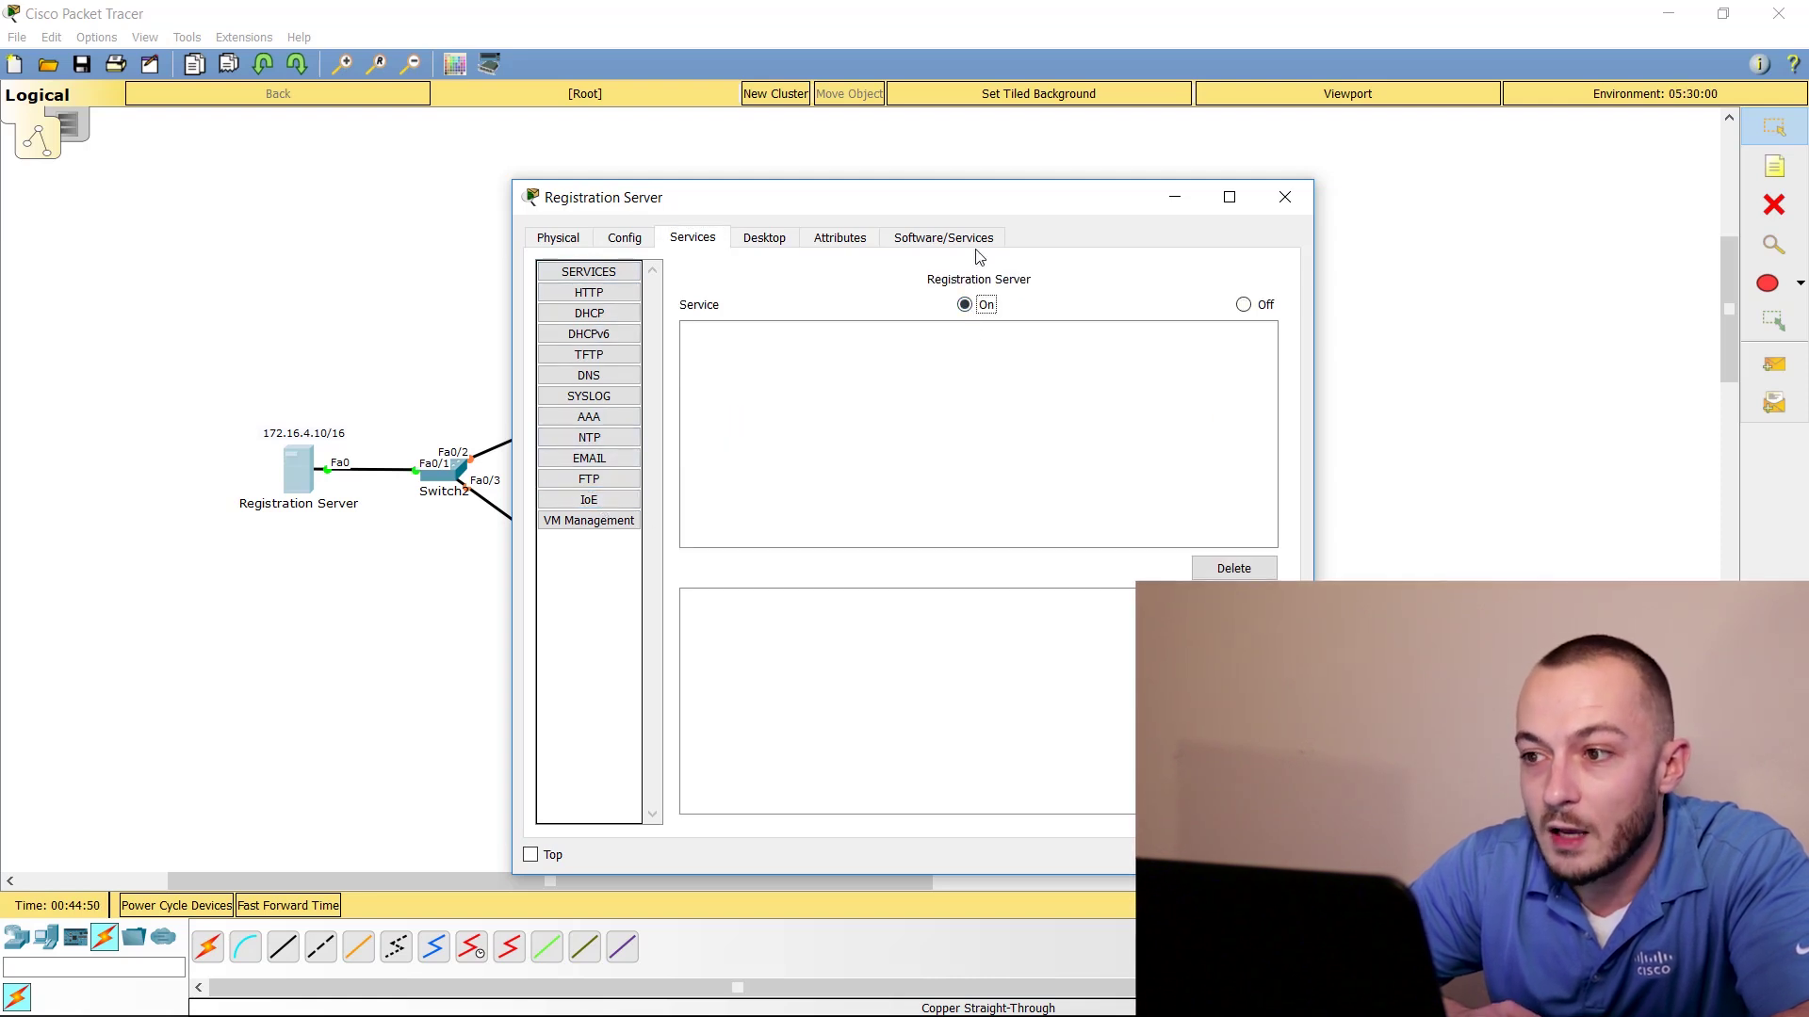
pyautogui.click(1282, 198)
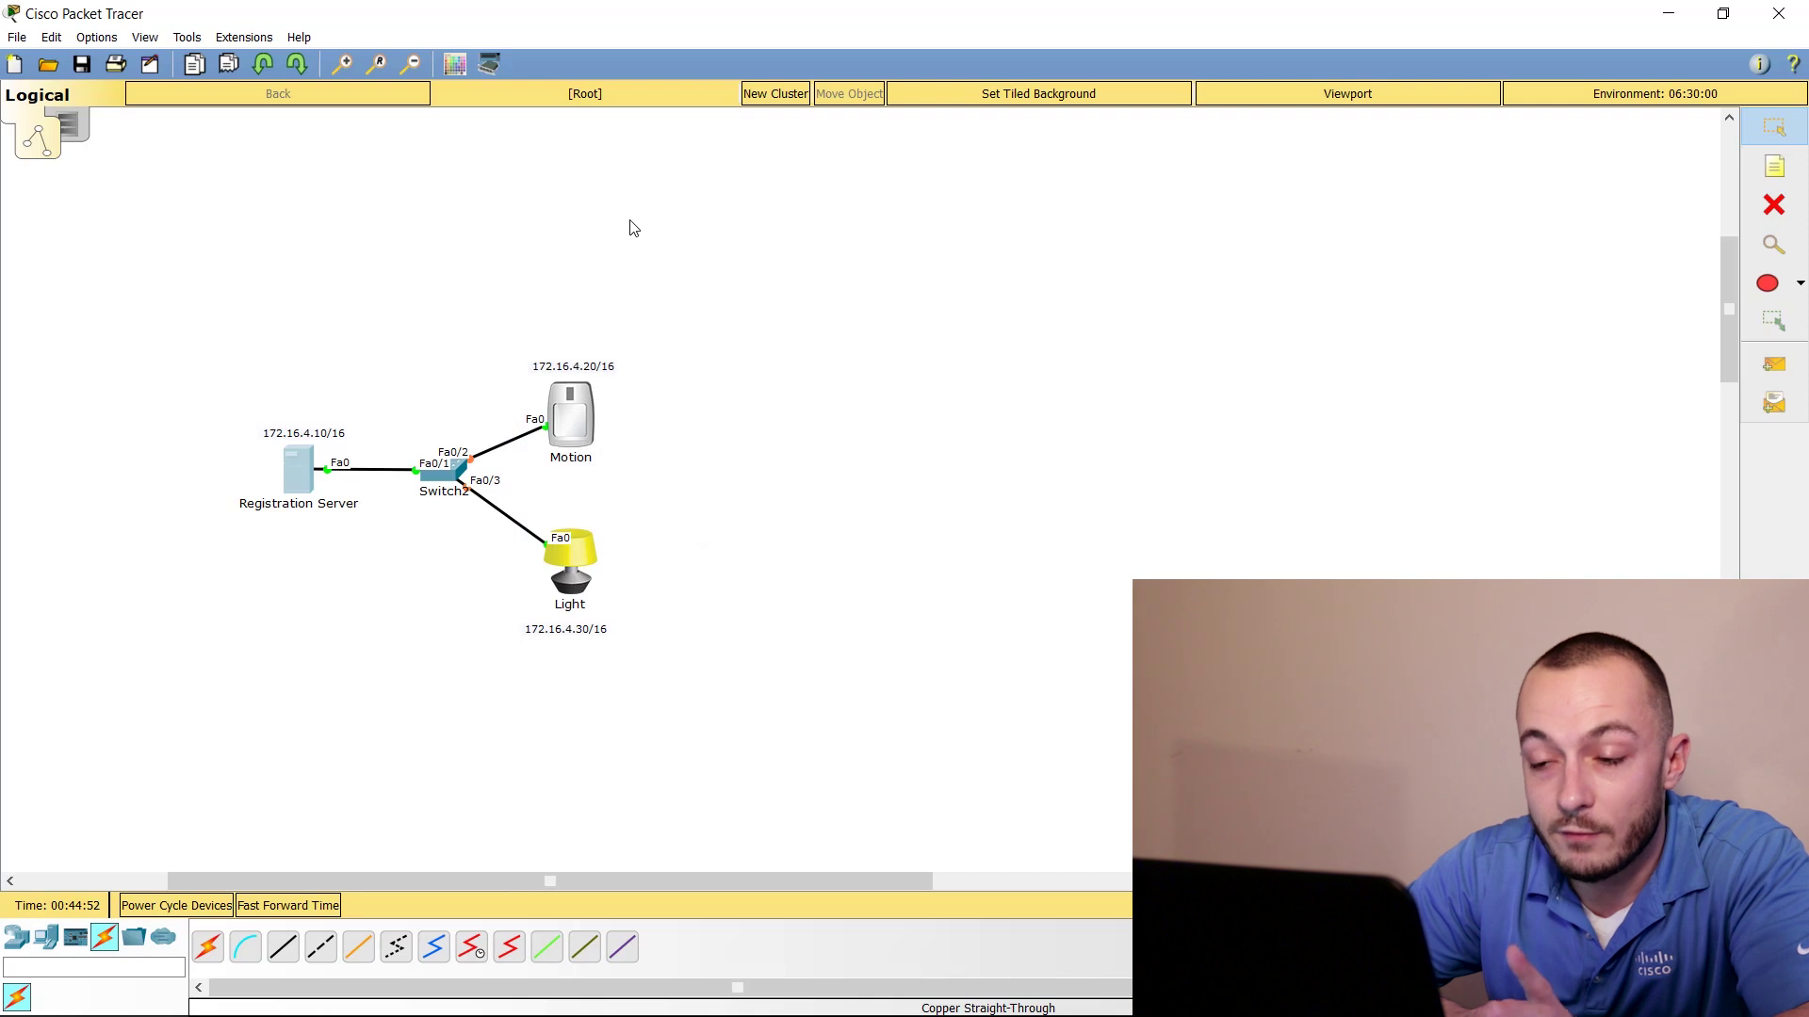
# Set Motion's FastEthernet0 to 172.16.4.20, mask 255.255.0.0, and close its window
pyautogui.click(565, 415)
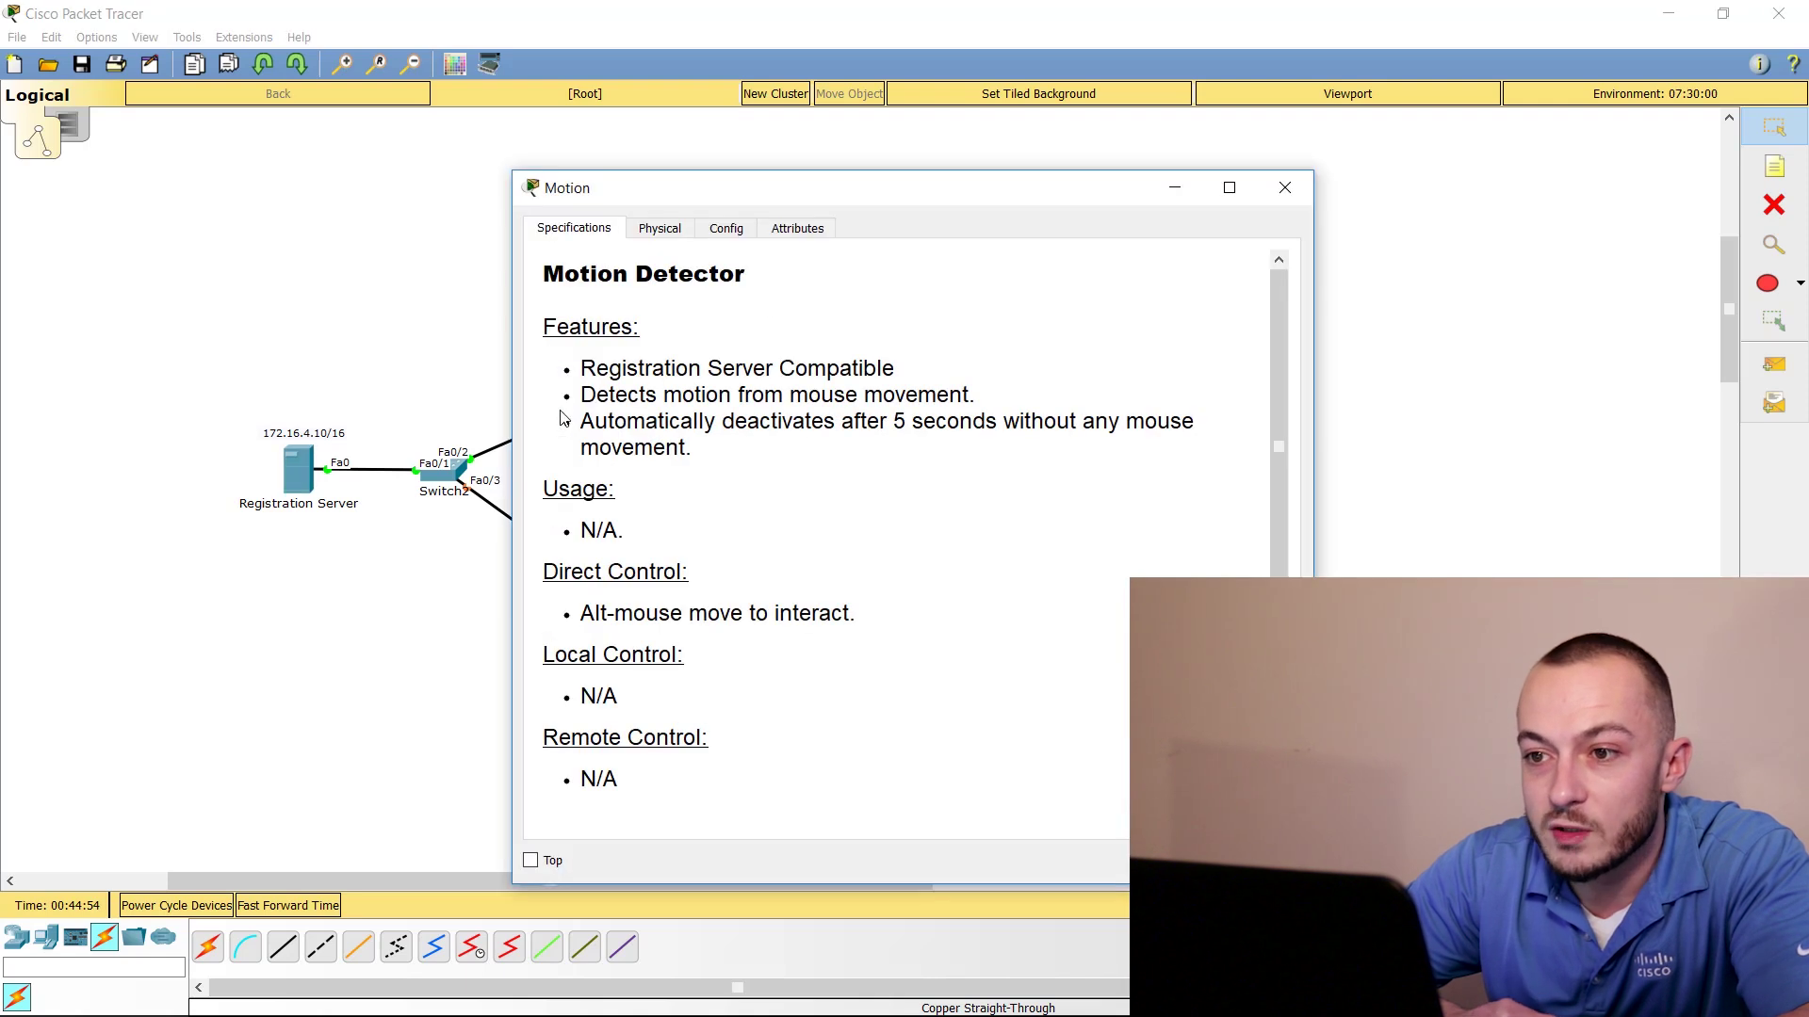
pyautogui.moveTo(780, 202); pyautogui.dragTo(951, 150)
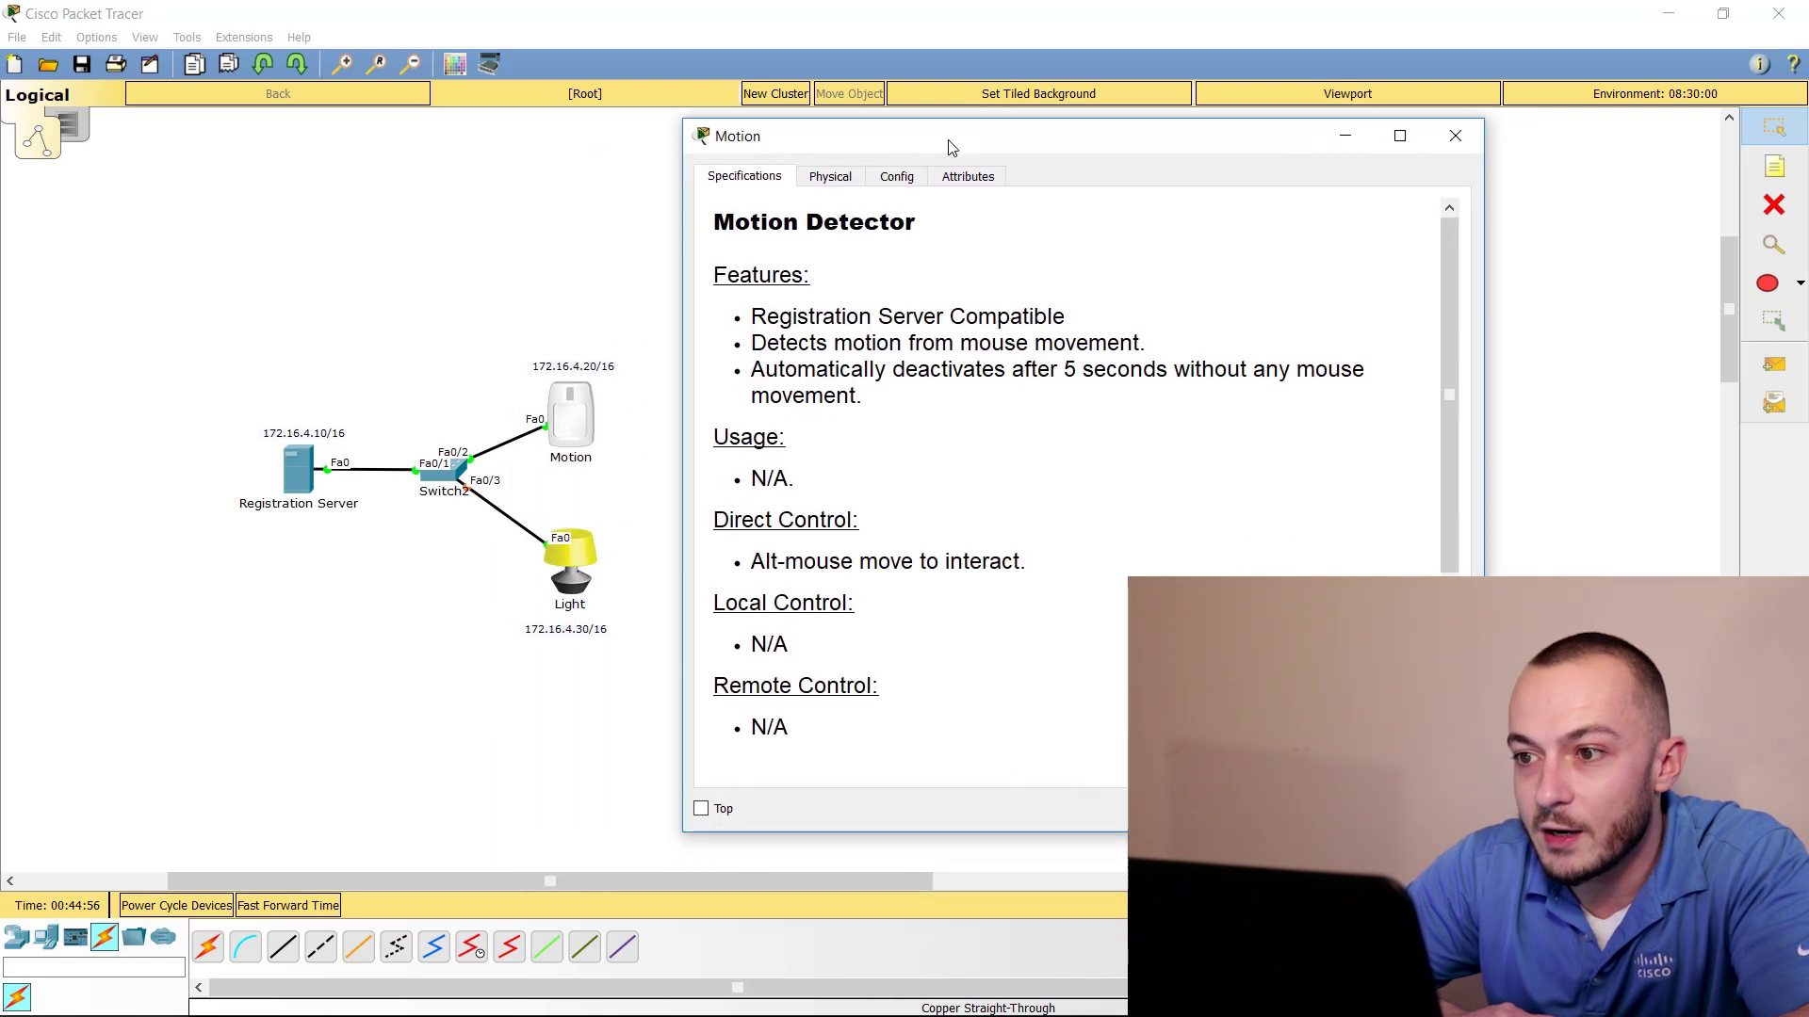
pyautogui.click(912, 179)
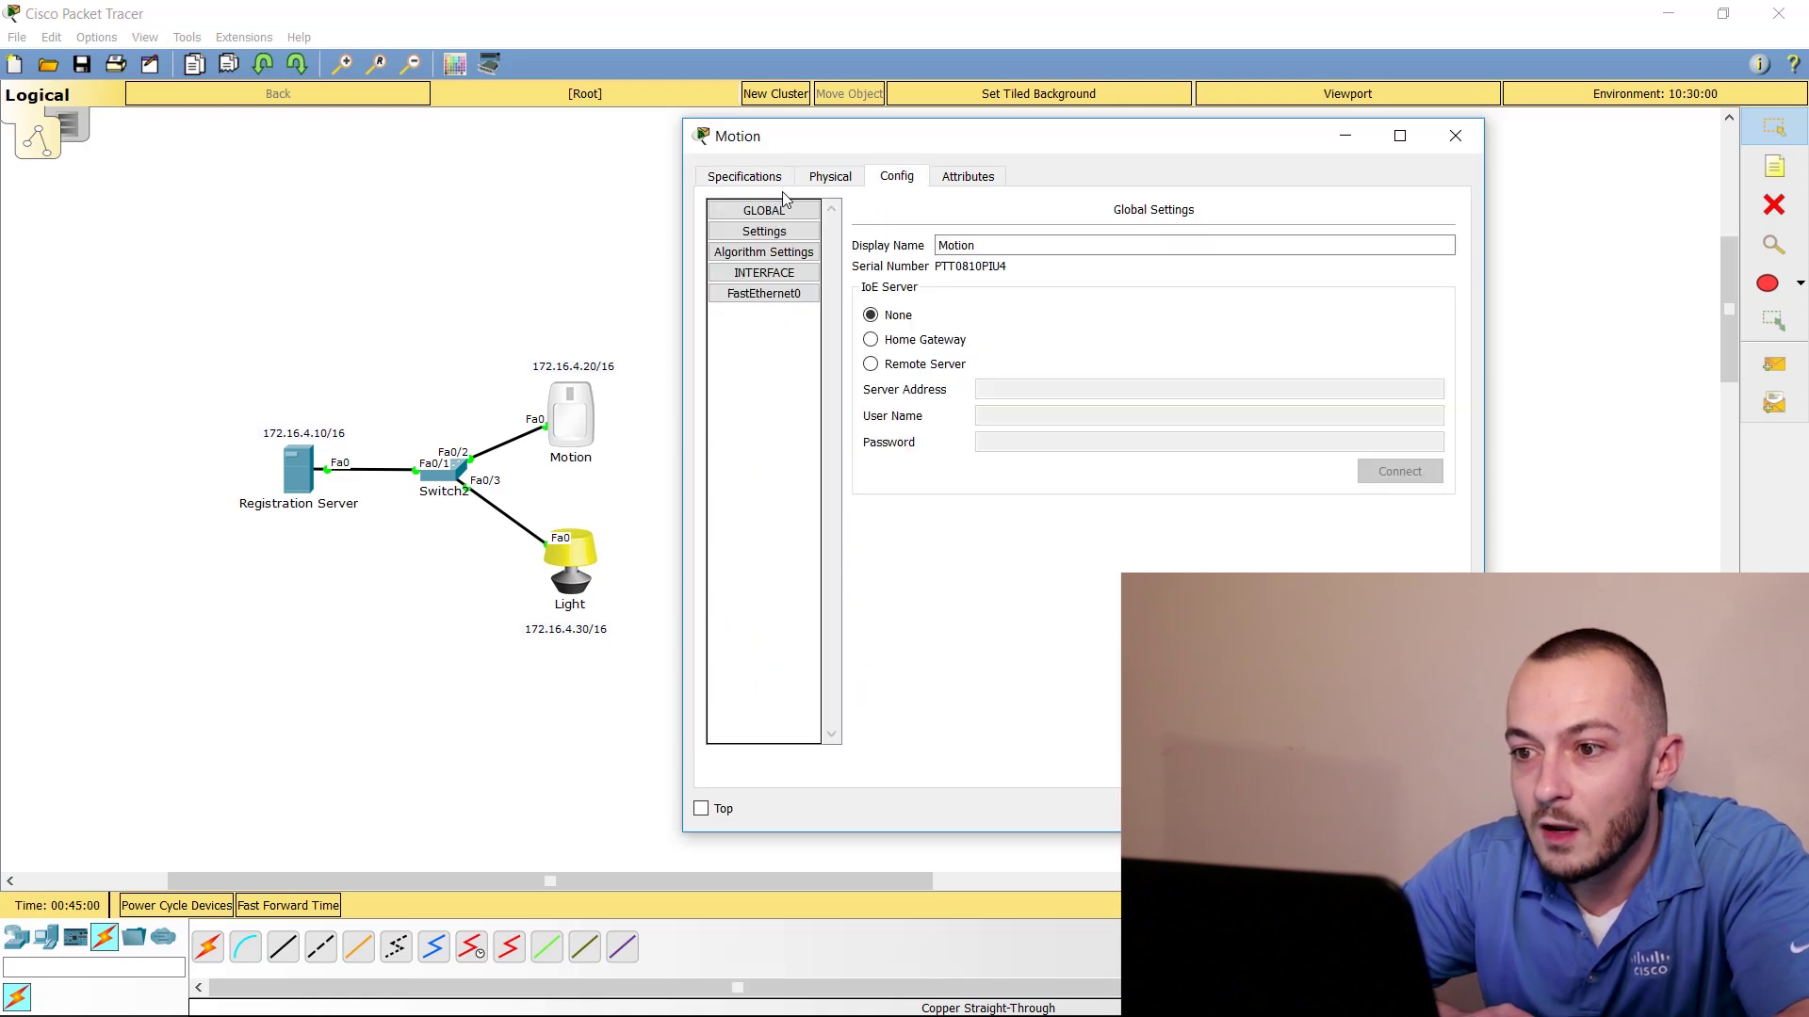
pyautogui.click(764, 293)
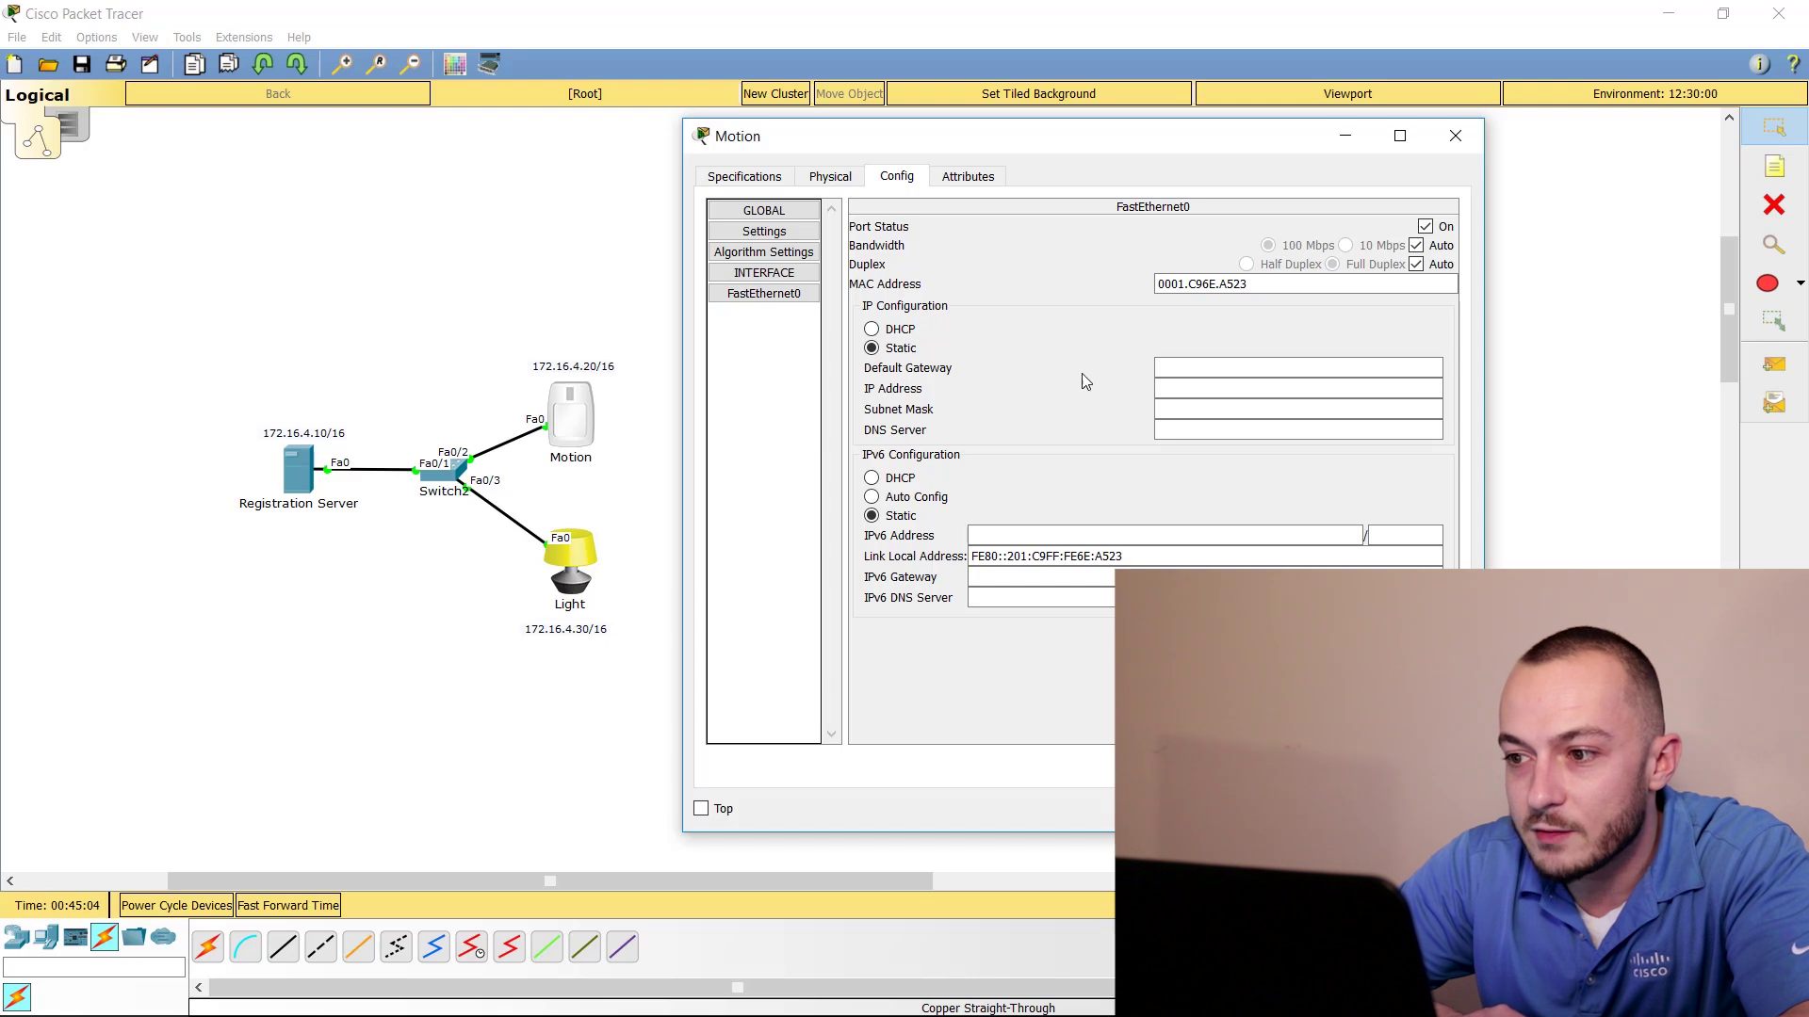
pyautogui.click(1188, 388)
pyautogui.write('1')
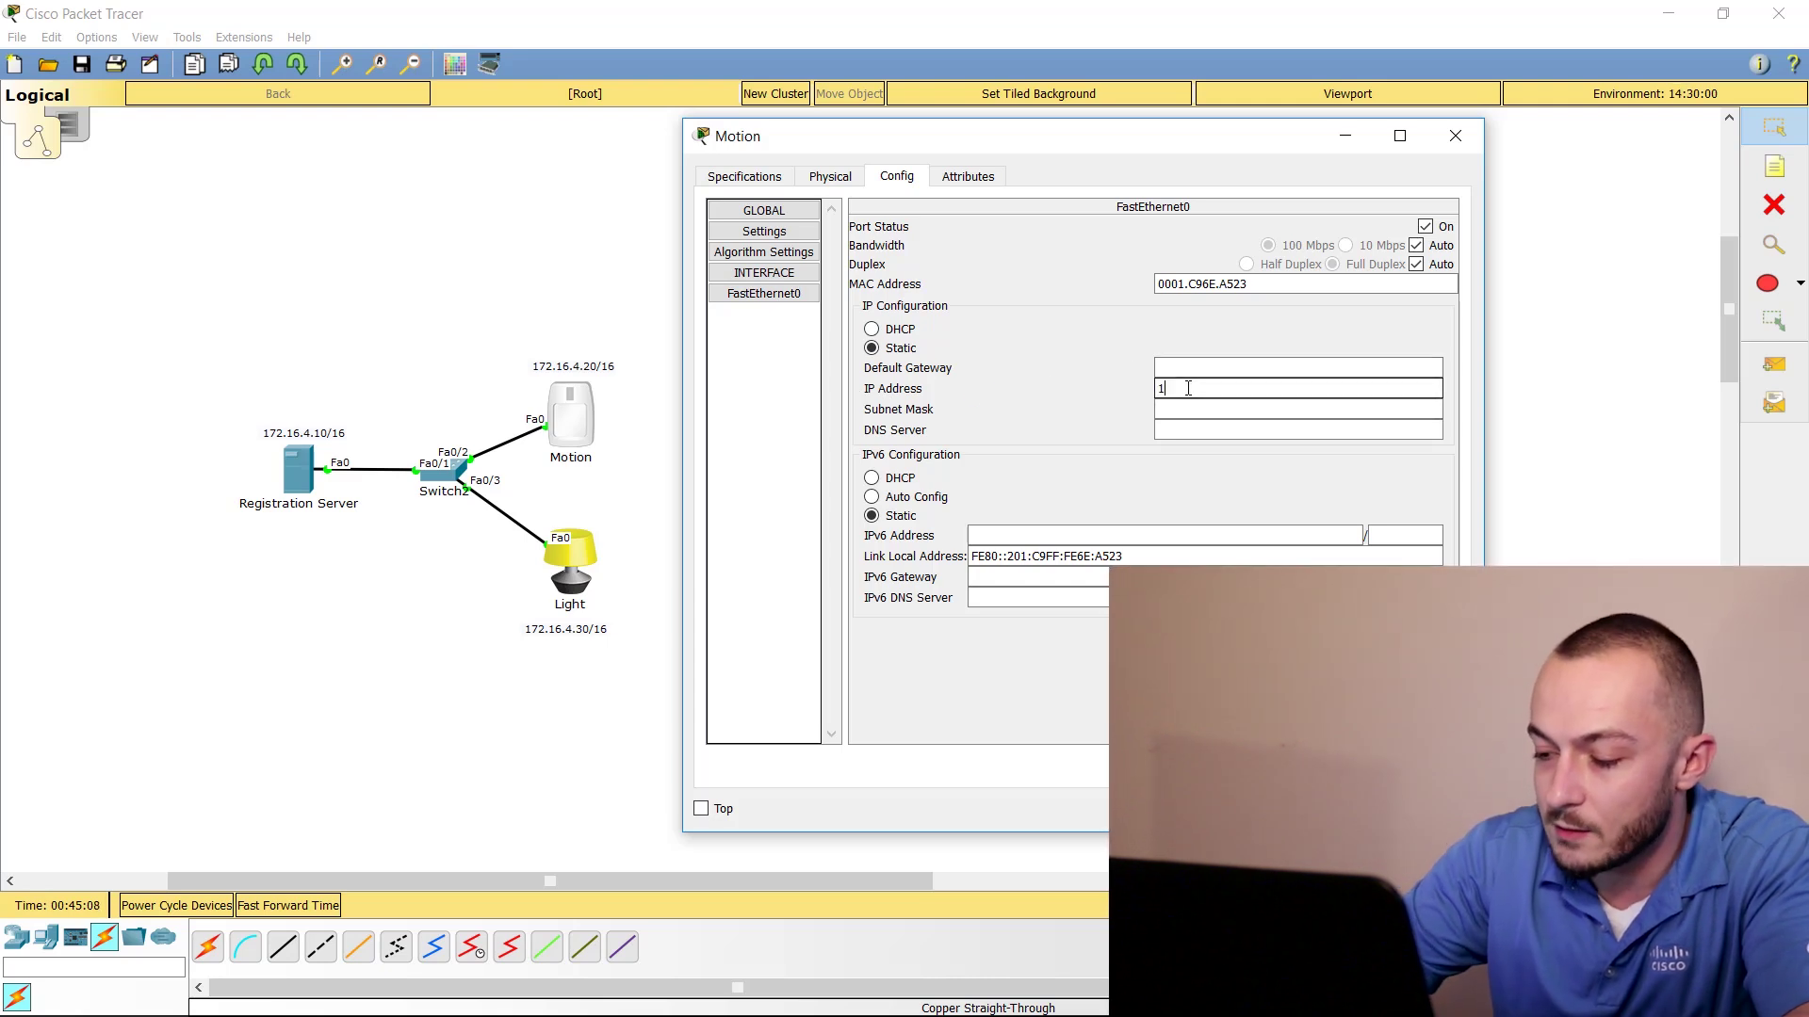
pyautogui.write('72.16.4.2')
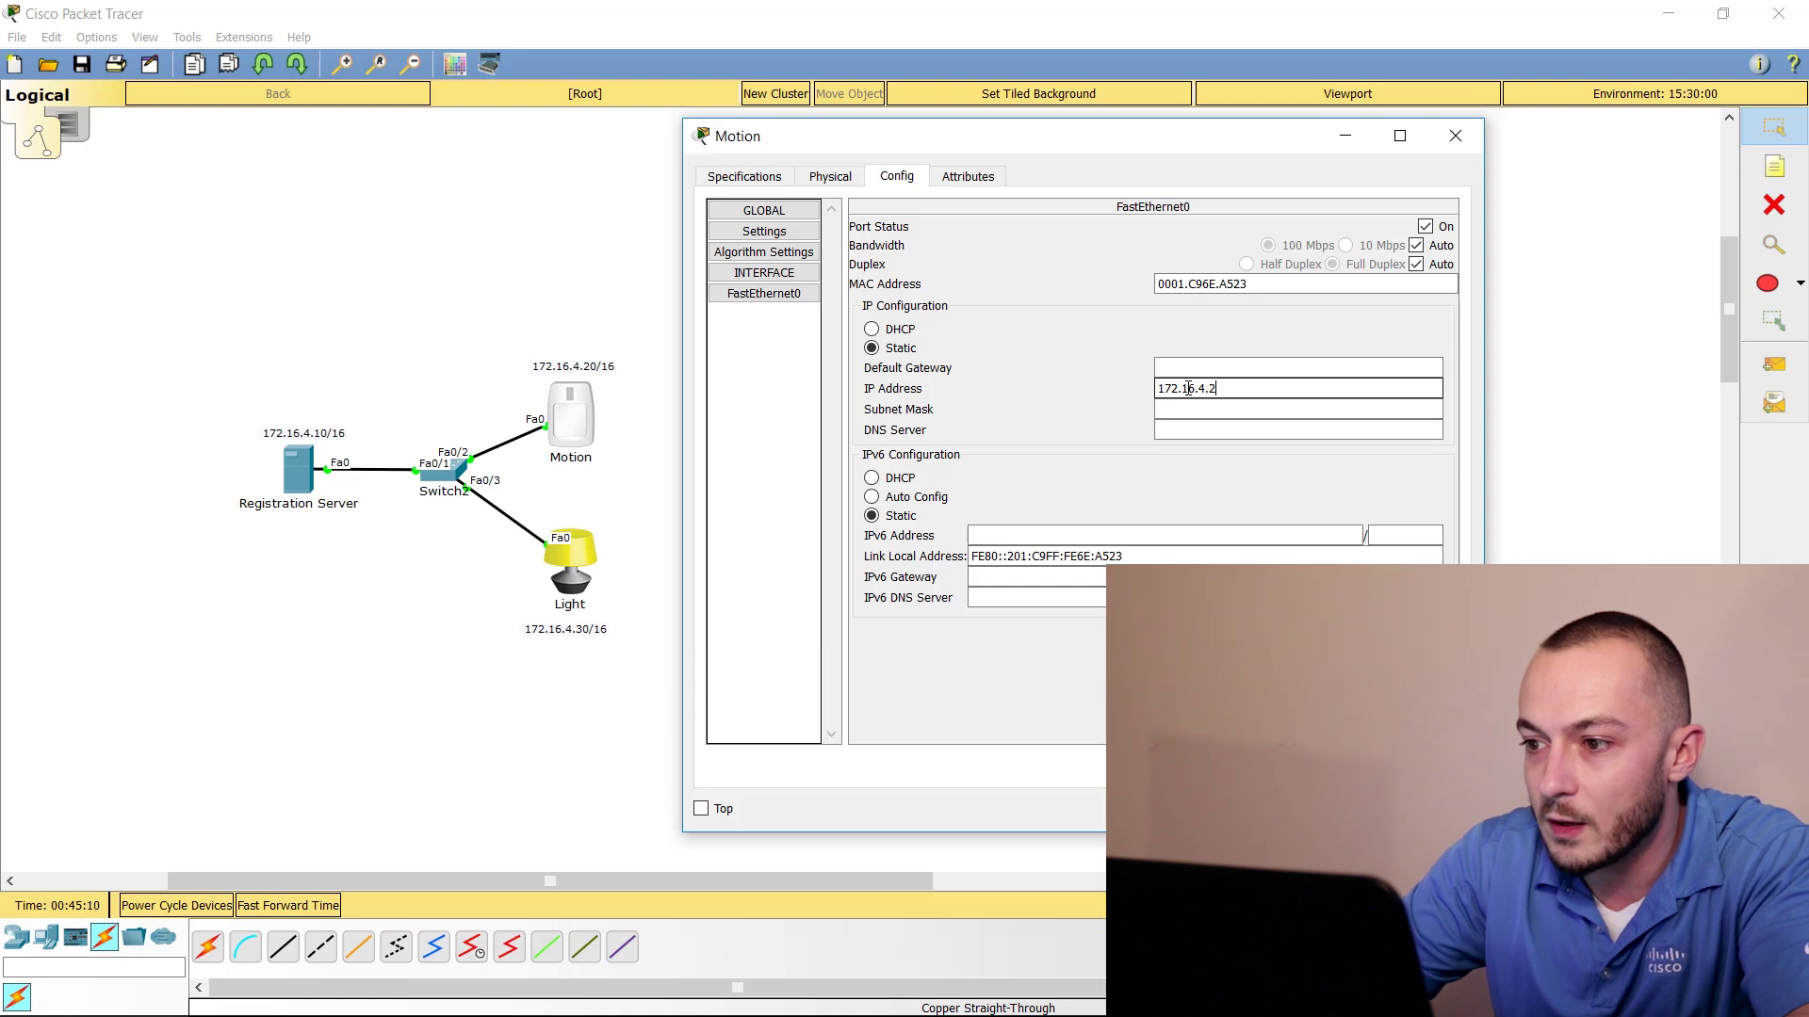
pyautogui.write('0')
pyautogui.press('Tab')
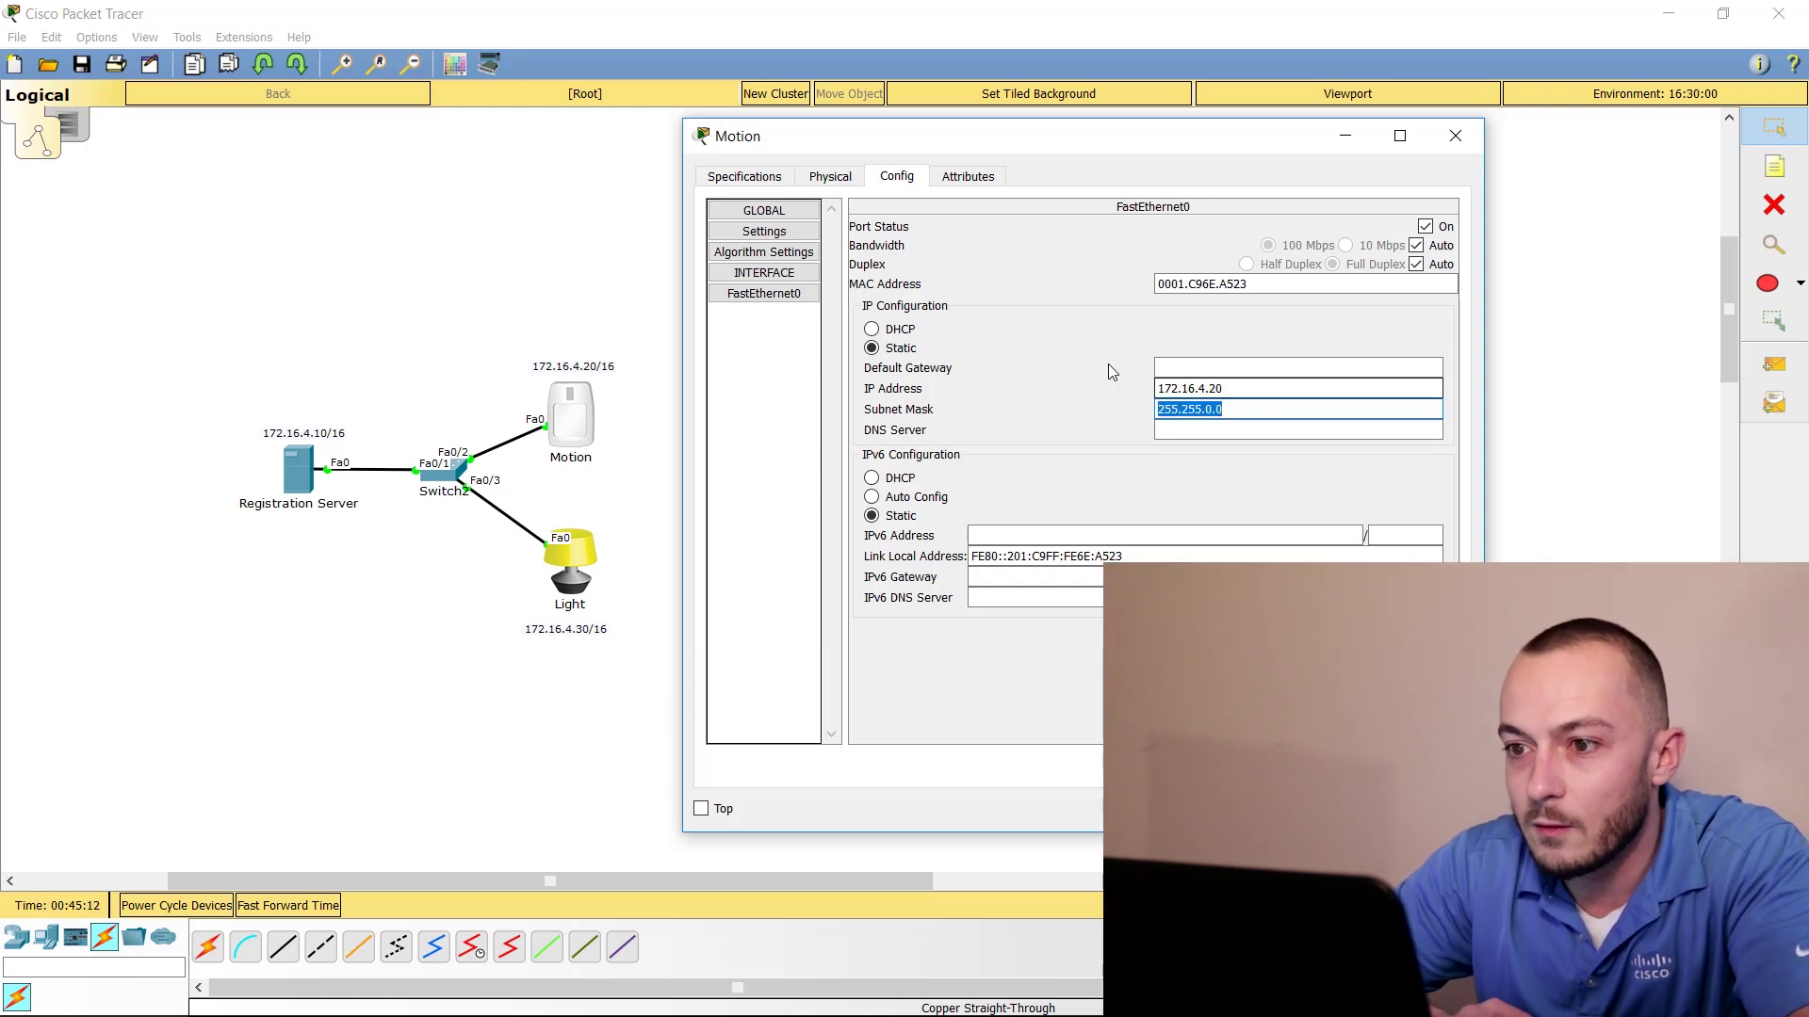
pyautogui.click(1455, 138)
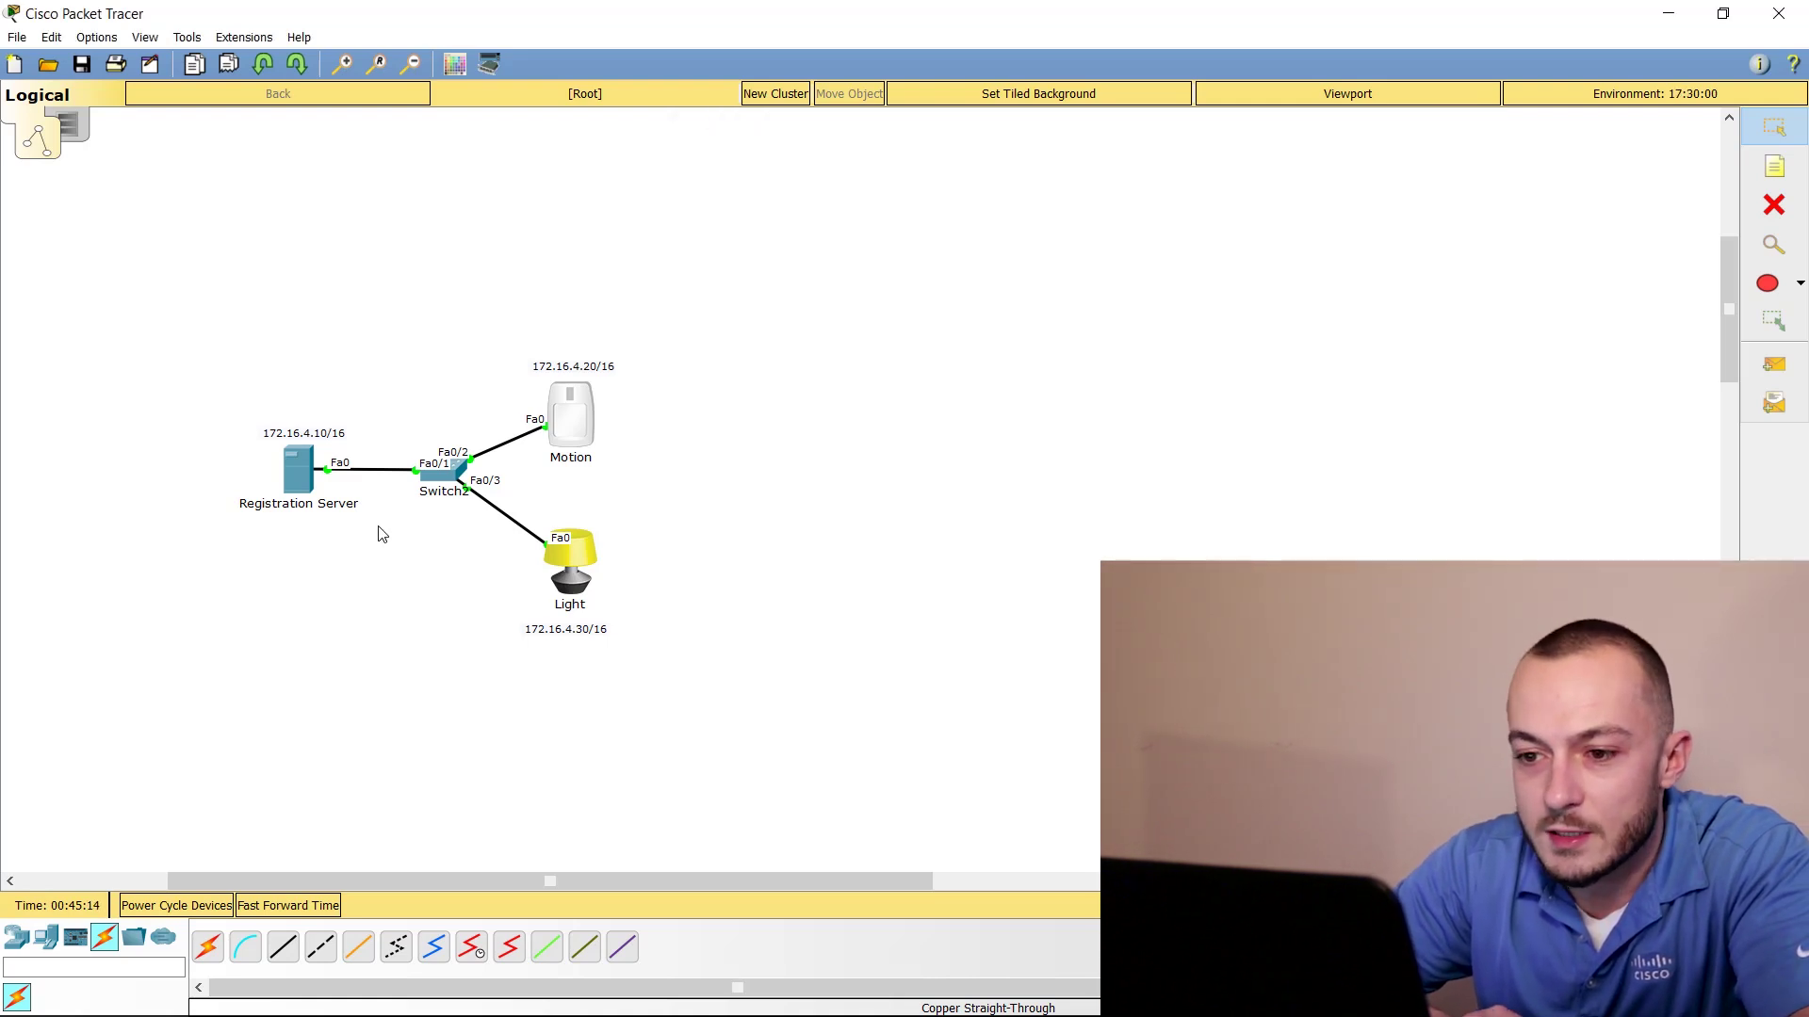
# Set Light's FastEthernet0 to 172.16.4.30, mask 255.255.0.0, and close its window
pyautogui.click(545, 569)
pyautogui.moveTo(820, 194); pyautogui.dragTo(1135, 170)
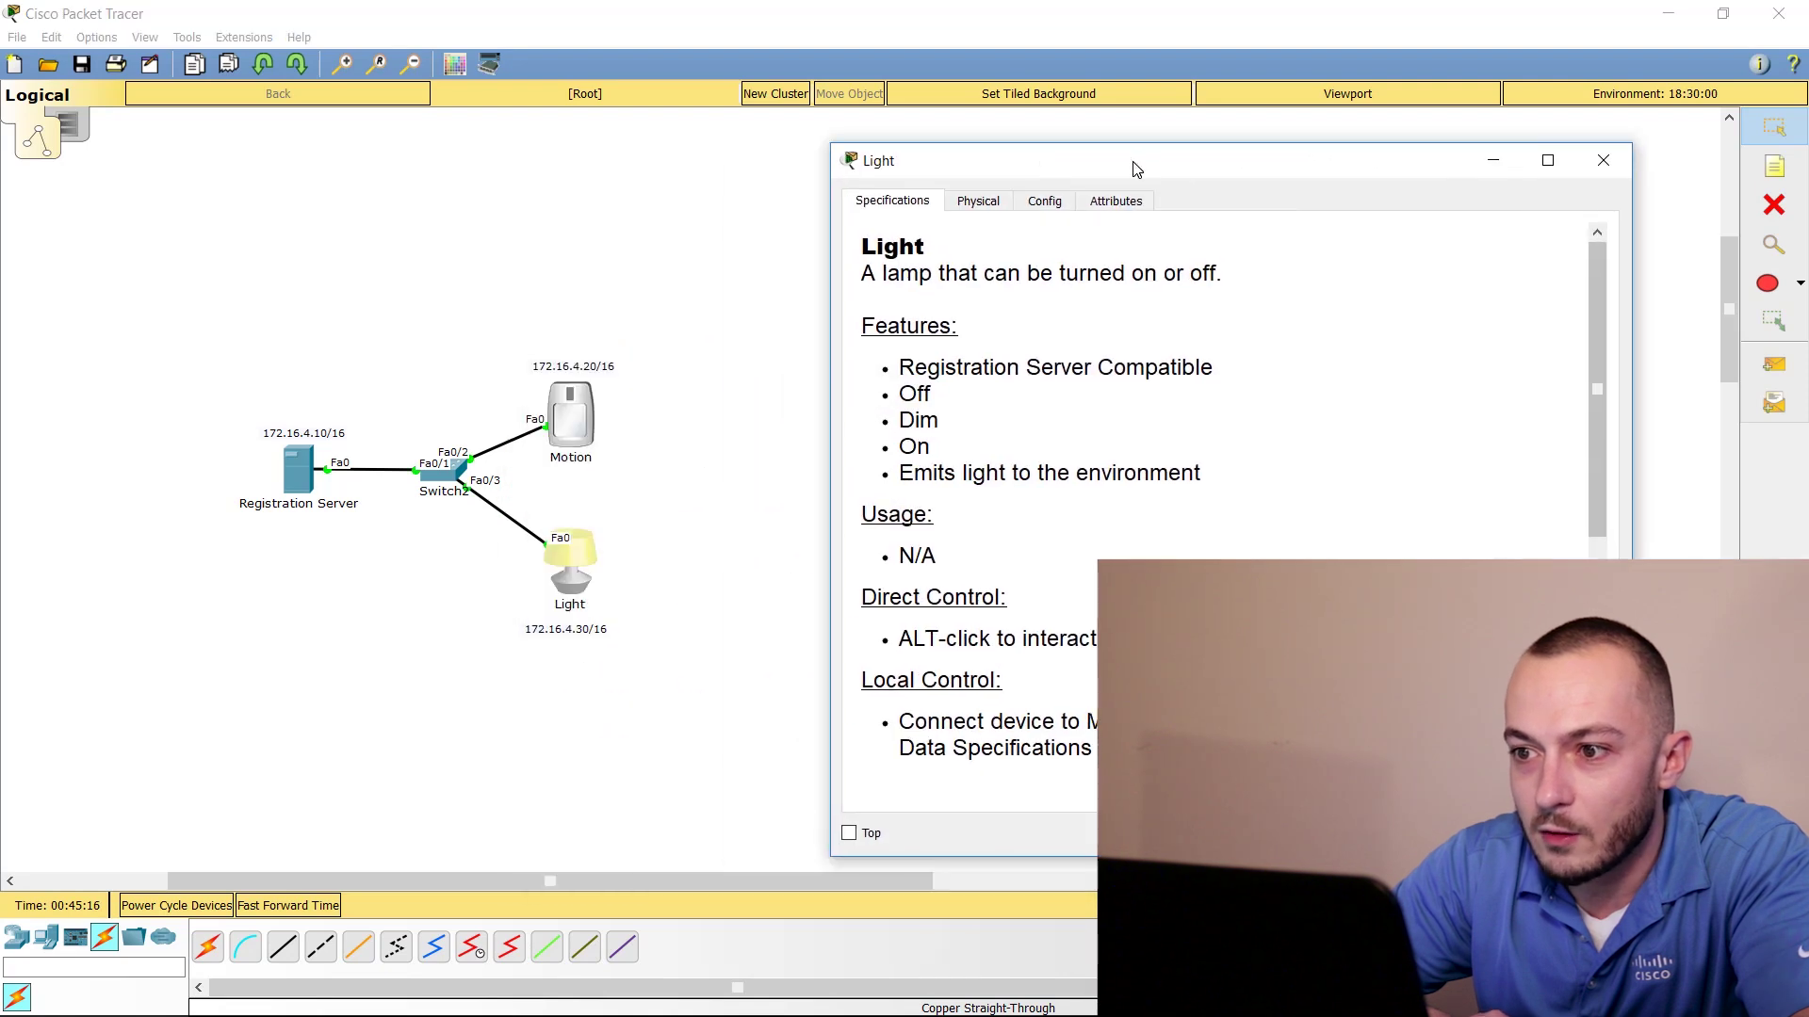
pyautogui.click(1043, 202)
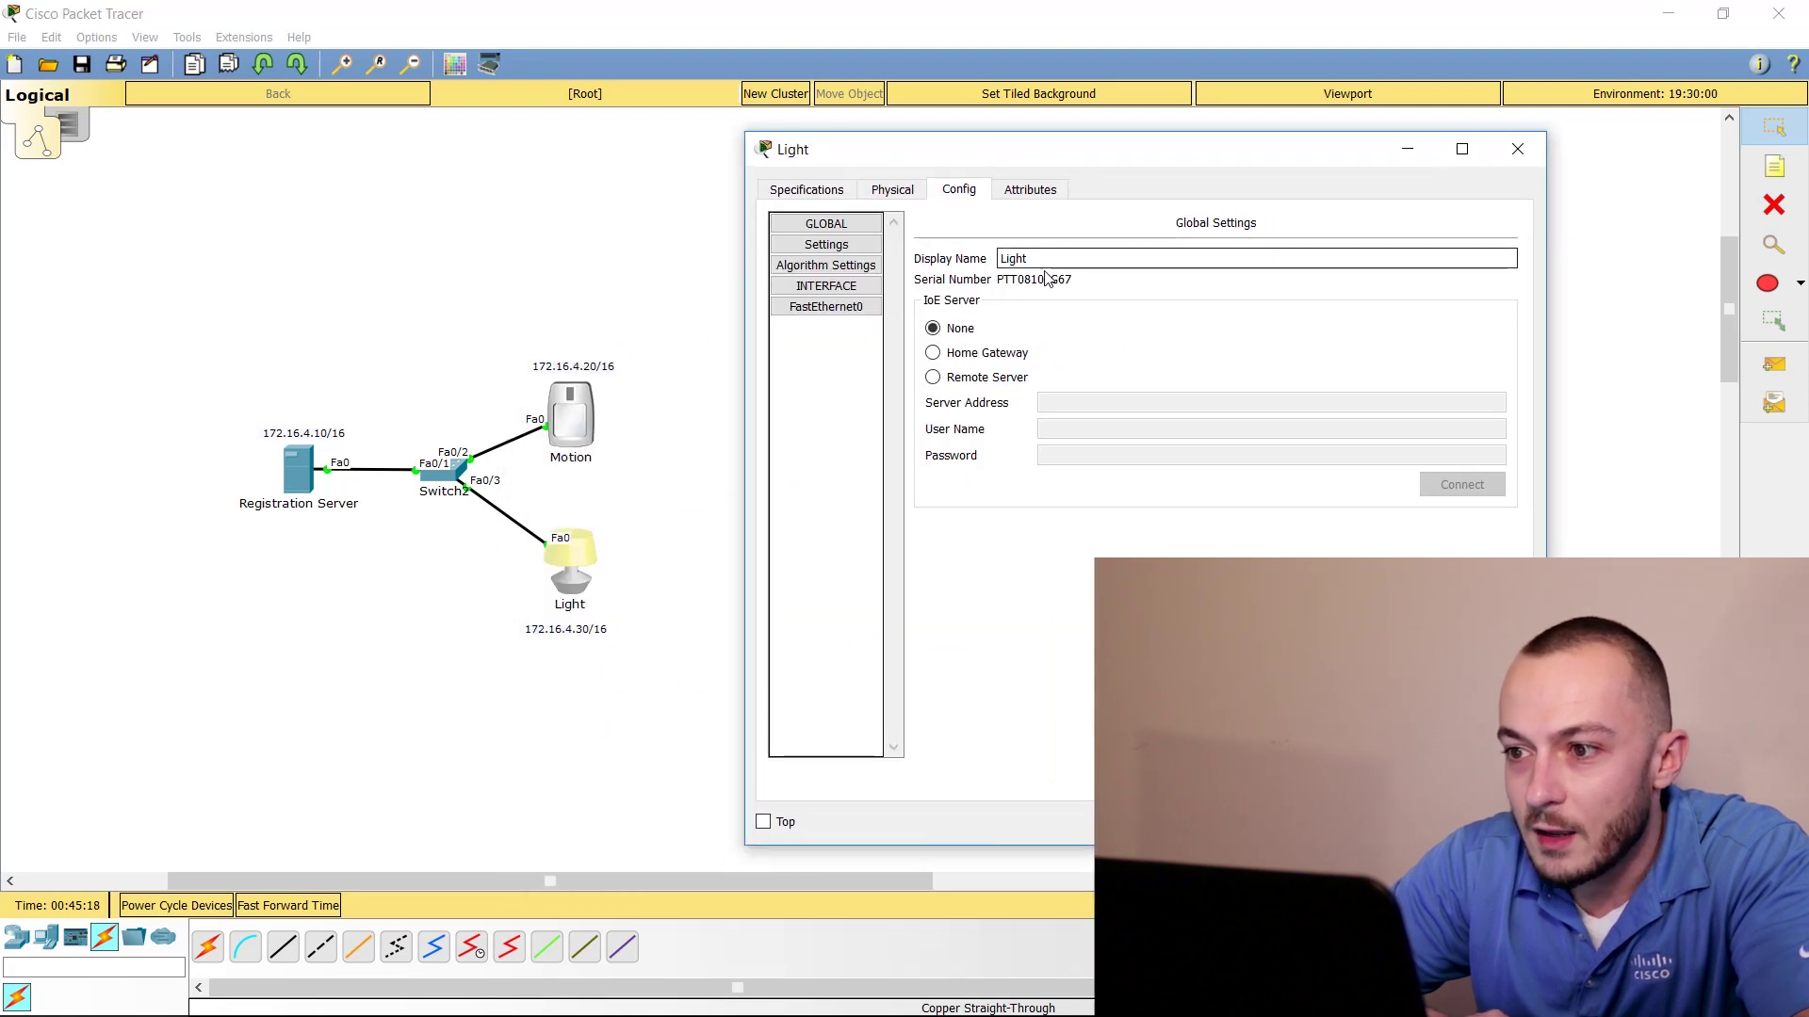
pyautogui.click(841, 309)
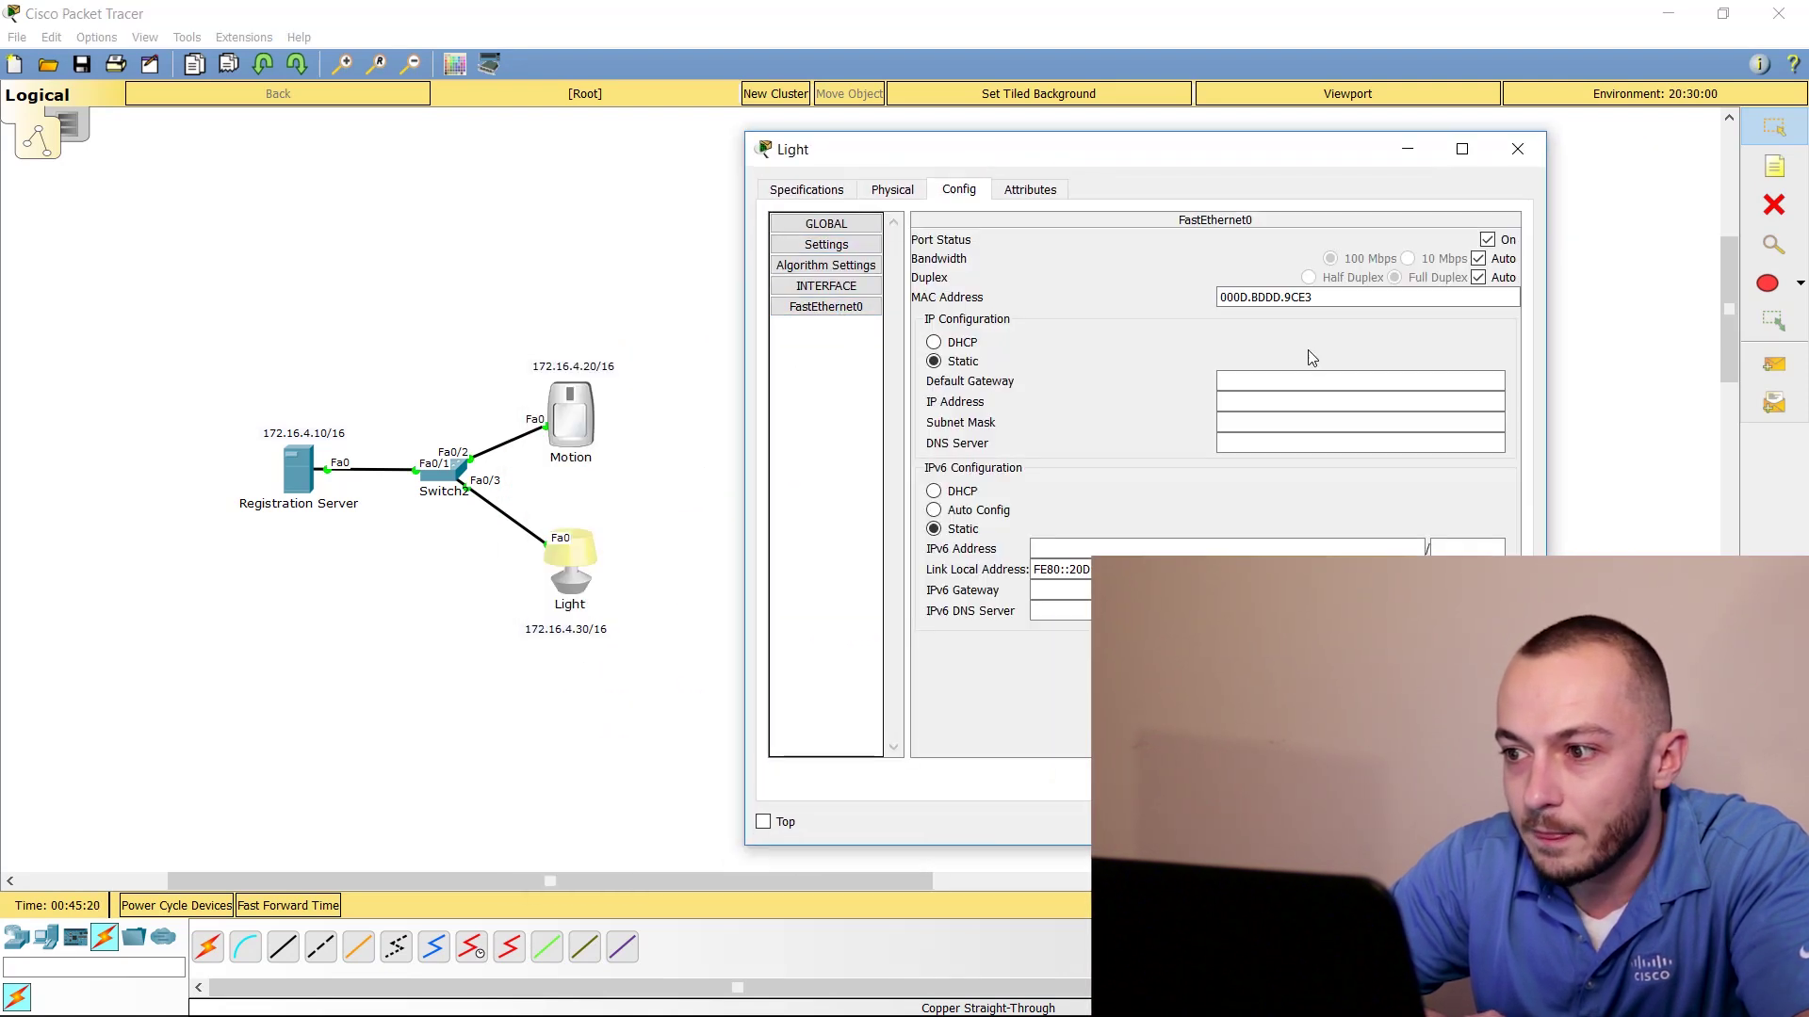
pyautogui.click(1248, 402)
pyautogui.write('172.16.4.30')
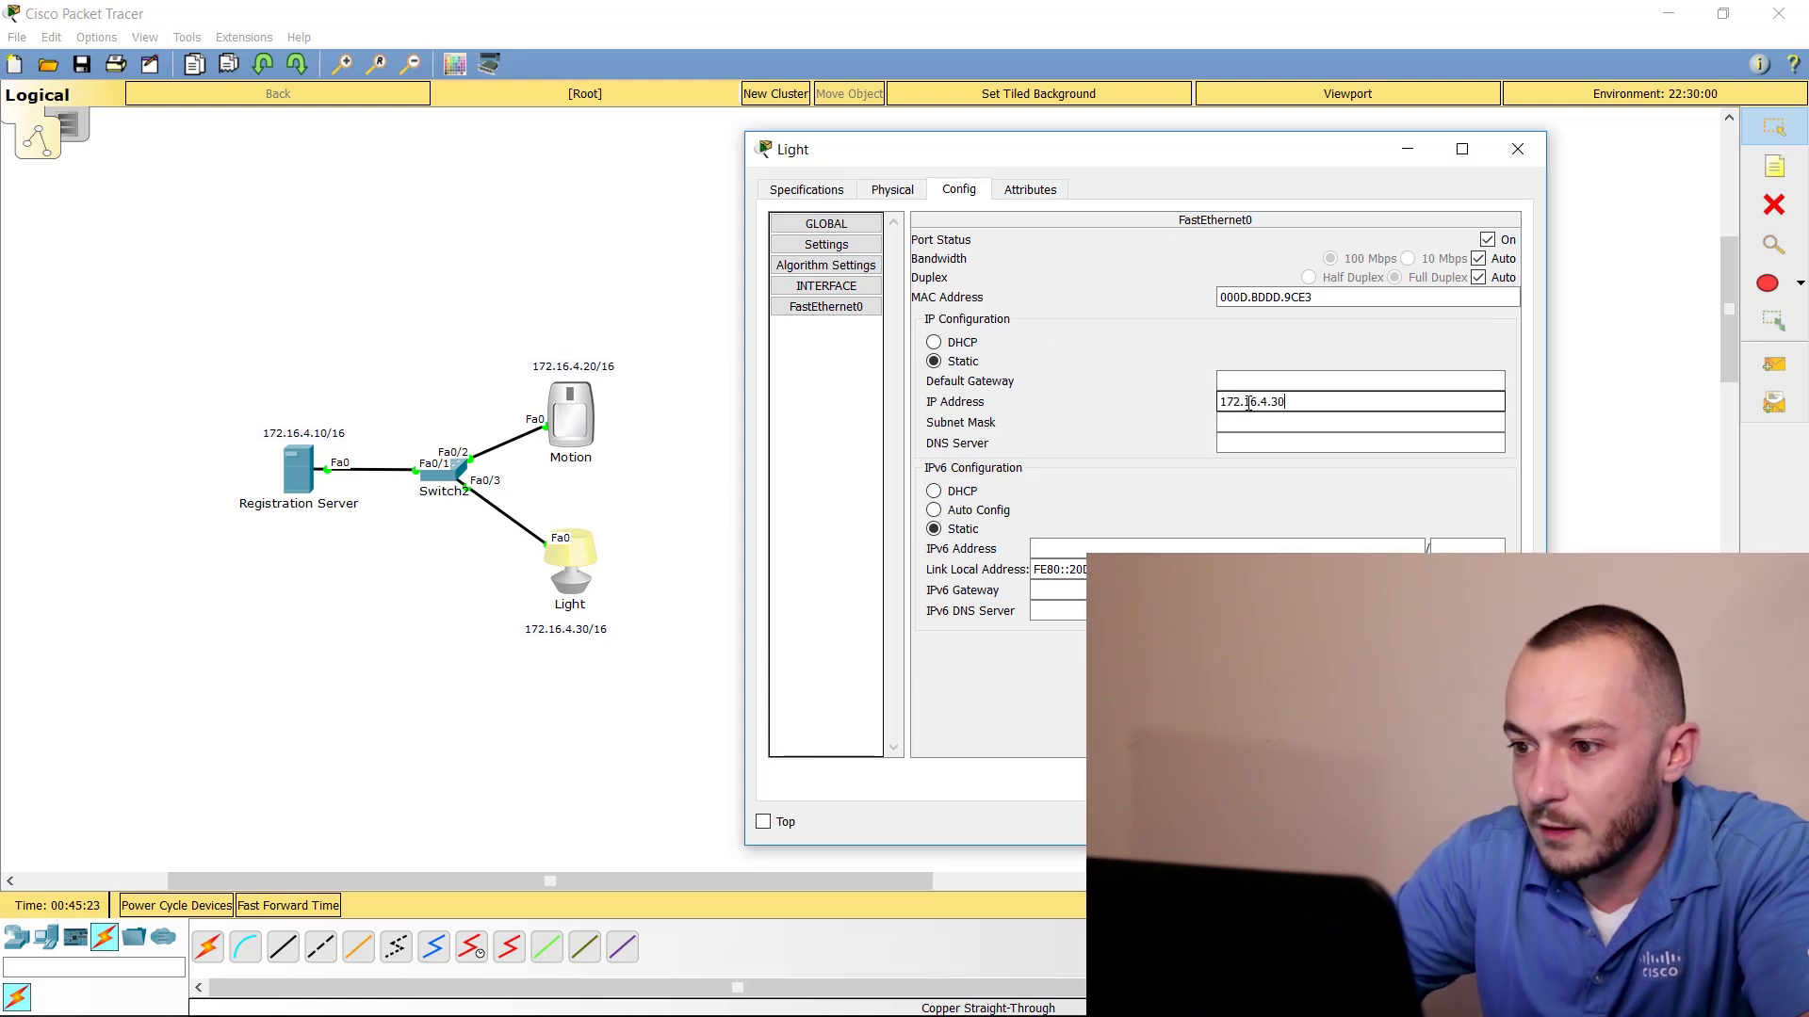
pyautogui.press('Tab')
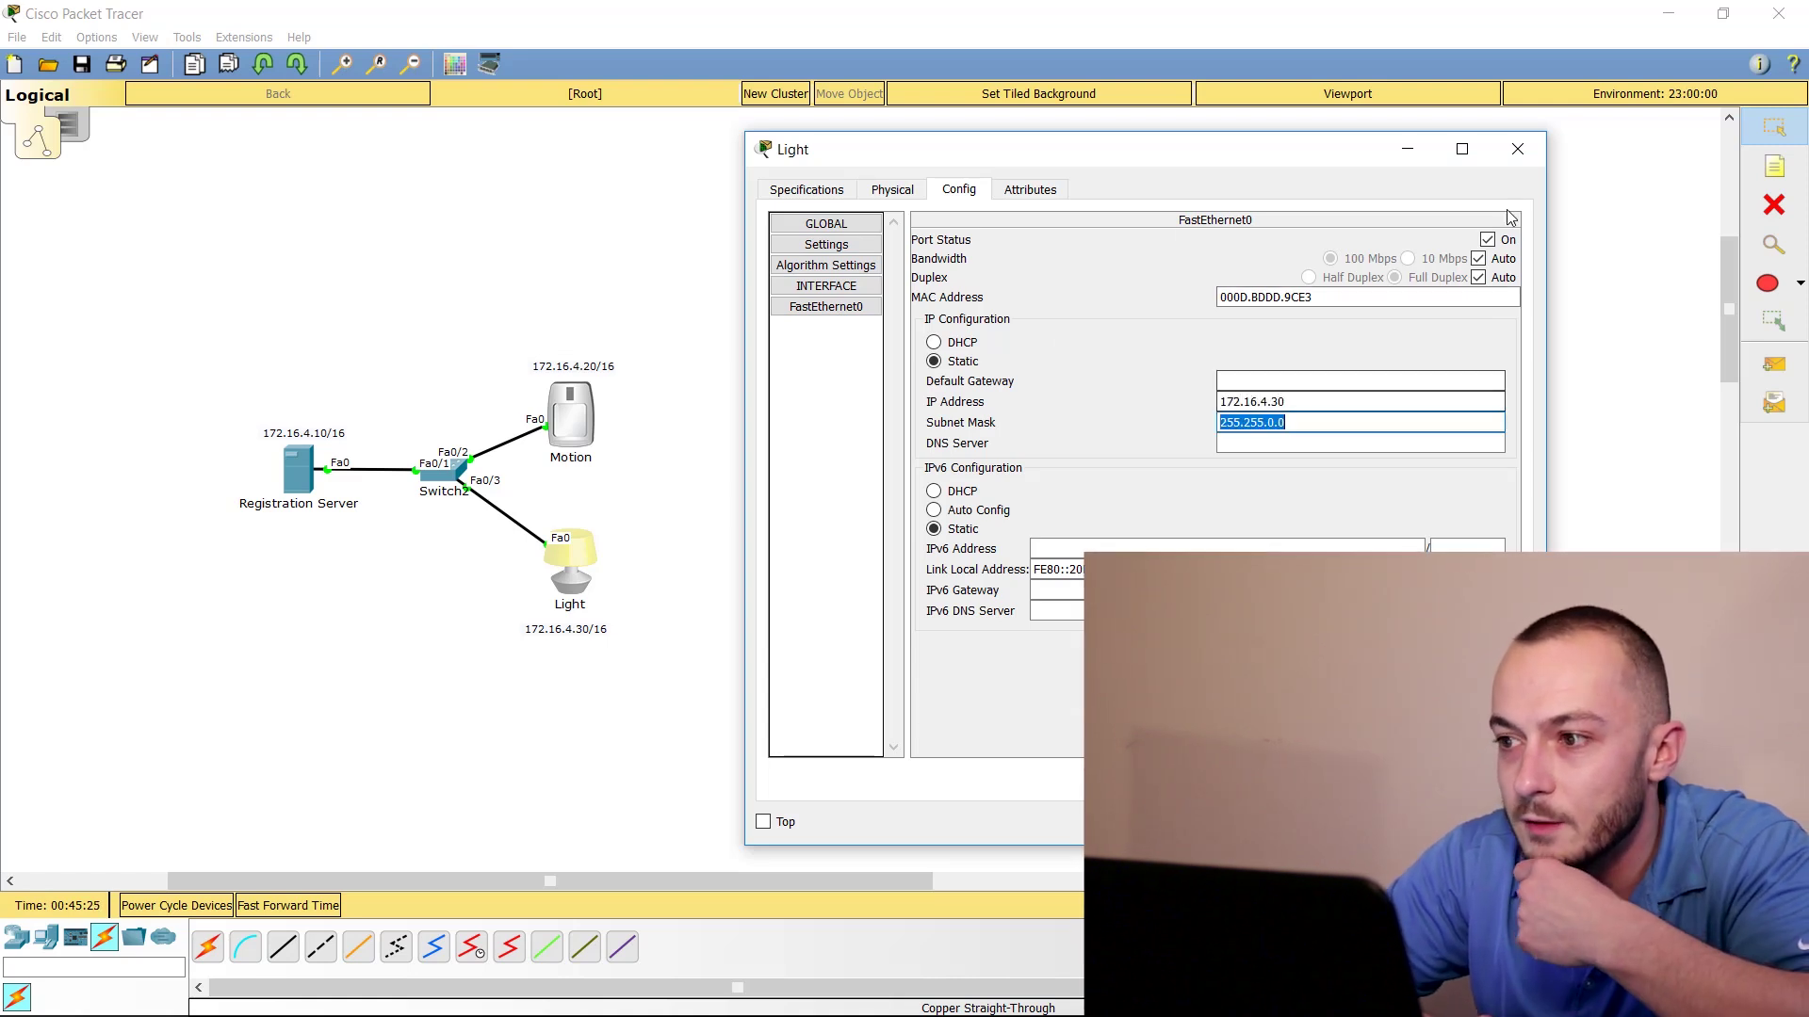
pyautogui.click(1517, 151)
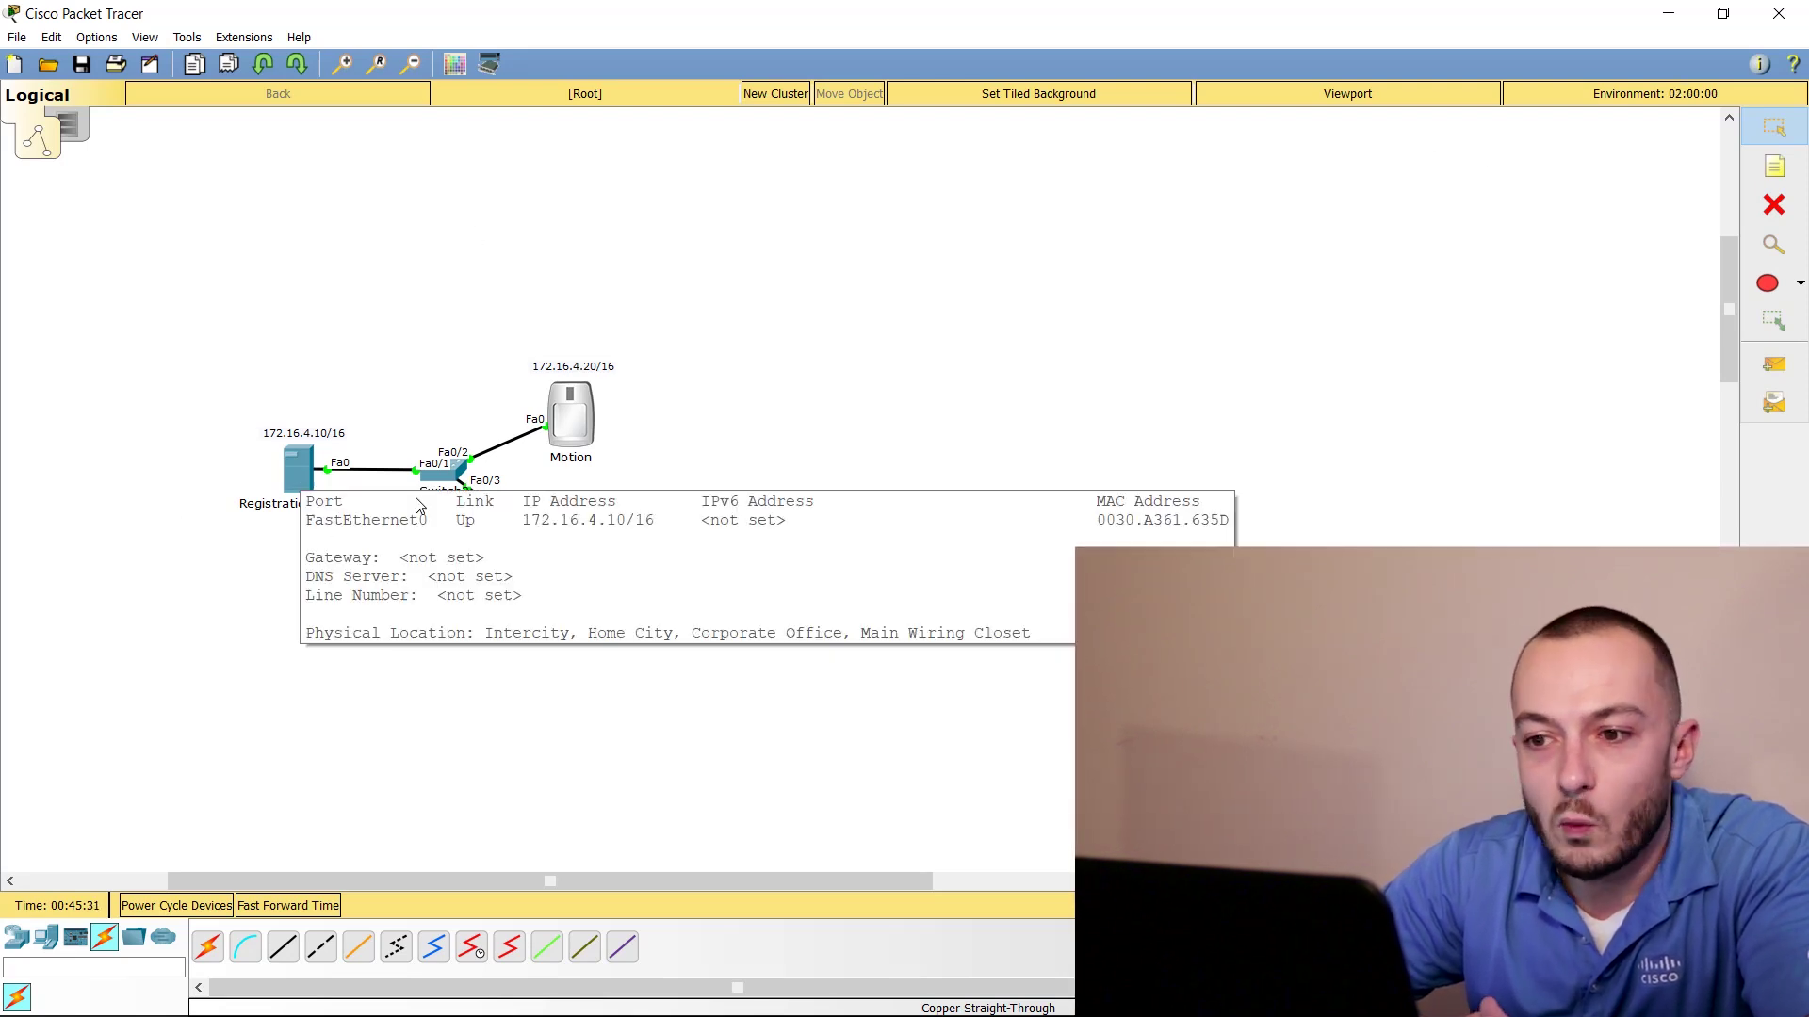
# Load 172.16.4.10 in the Registration Server's web browser
pyautogui.click(299, 471)
pyautogui.moveTo(954, 209); pyautogui.dragTo(1144, 186)
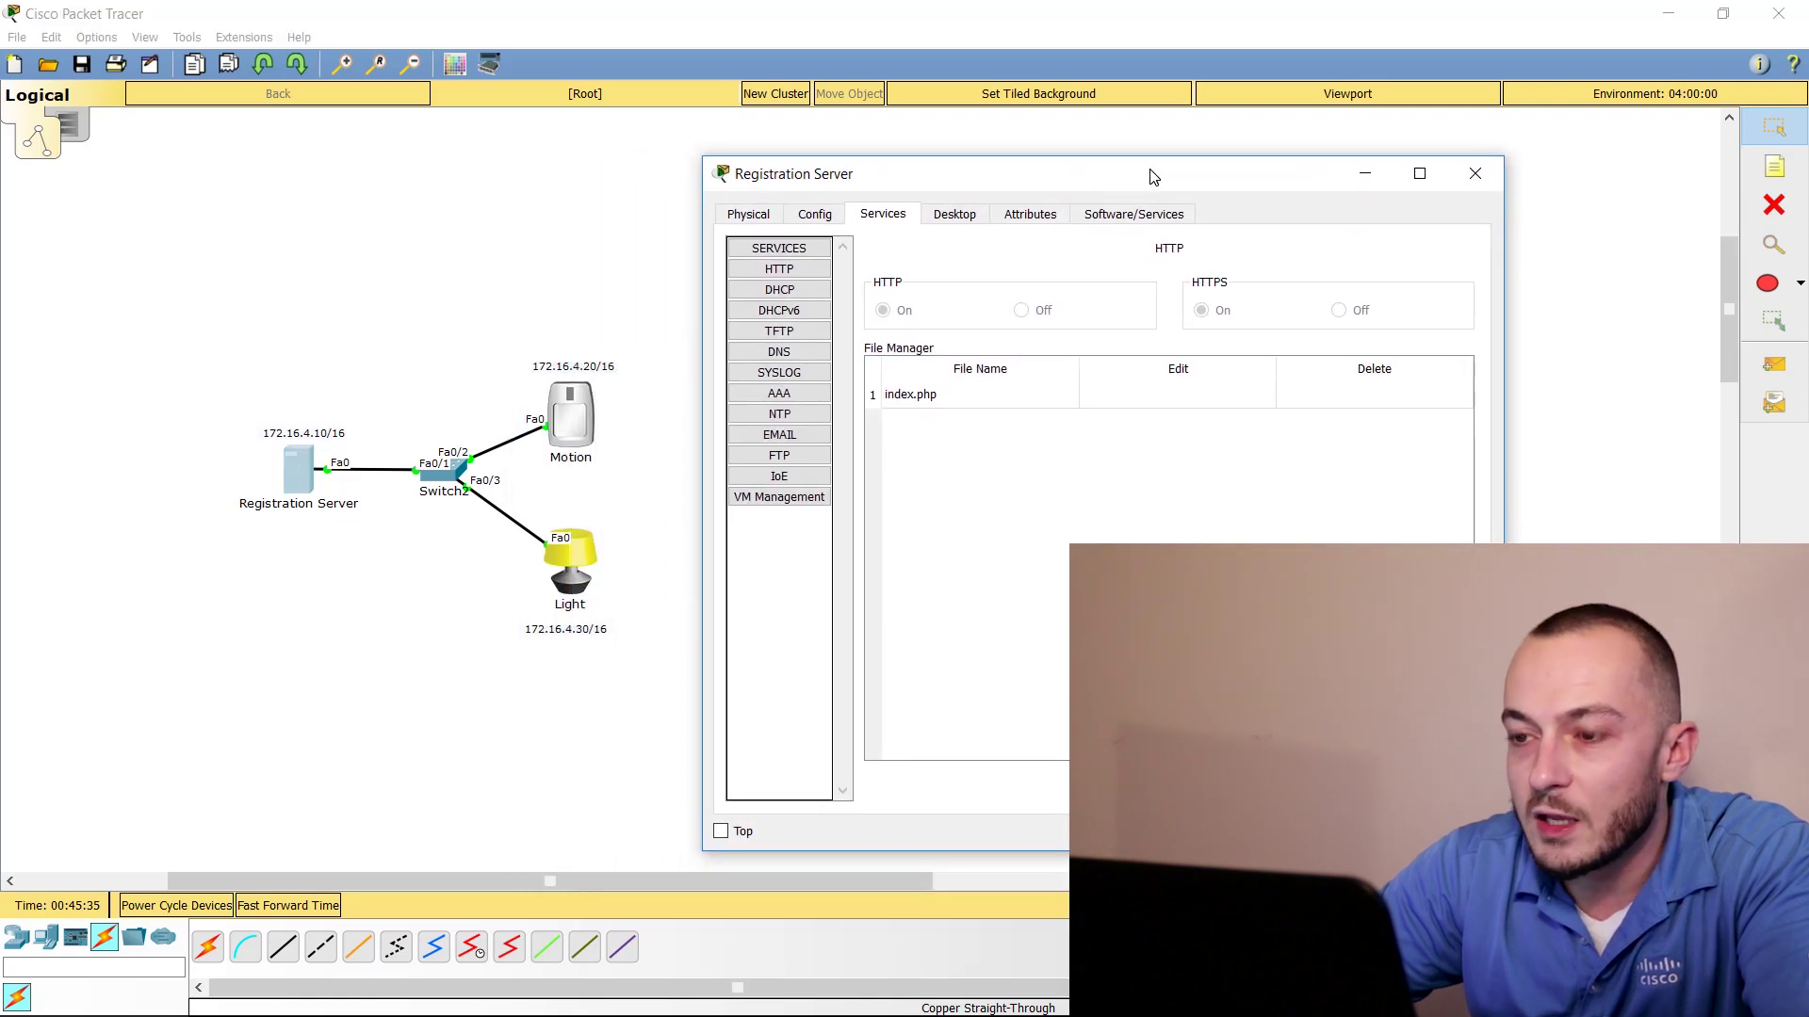
pyautogui.click(954, 214)
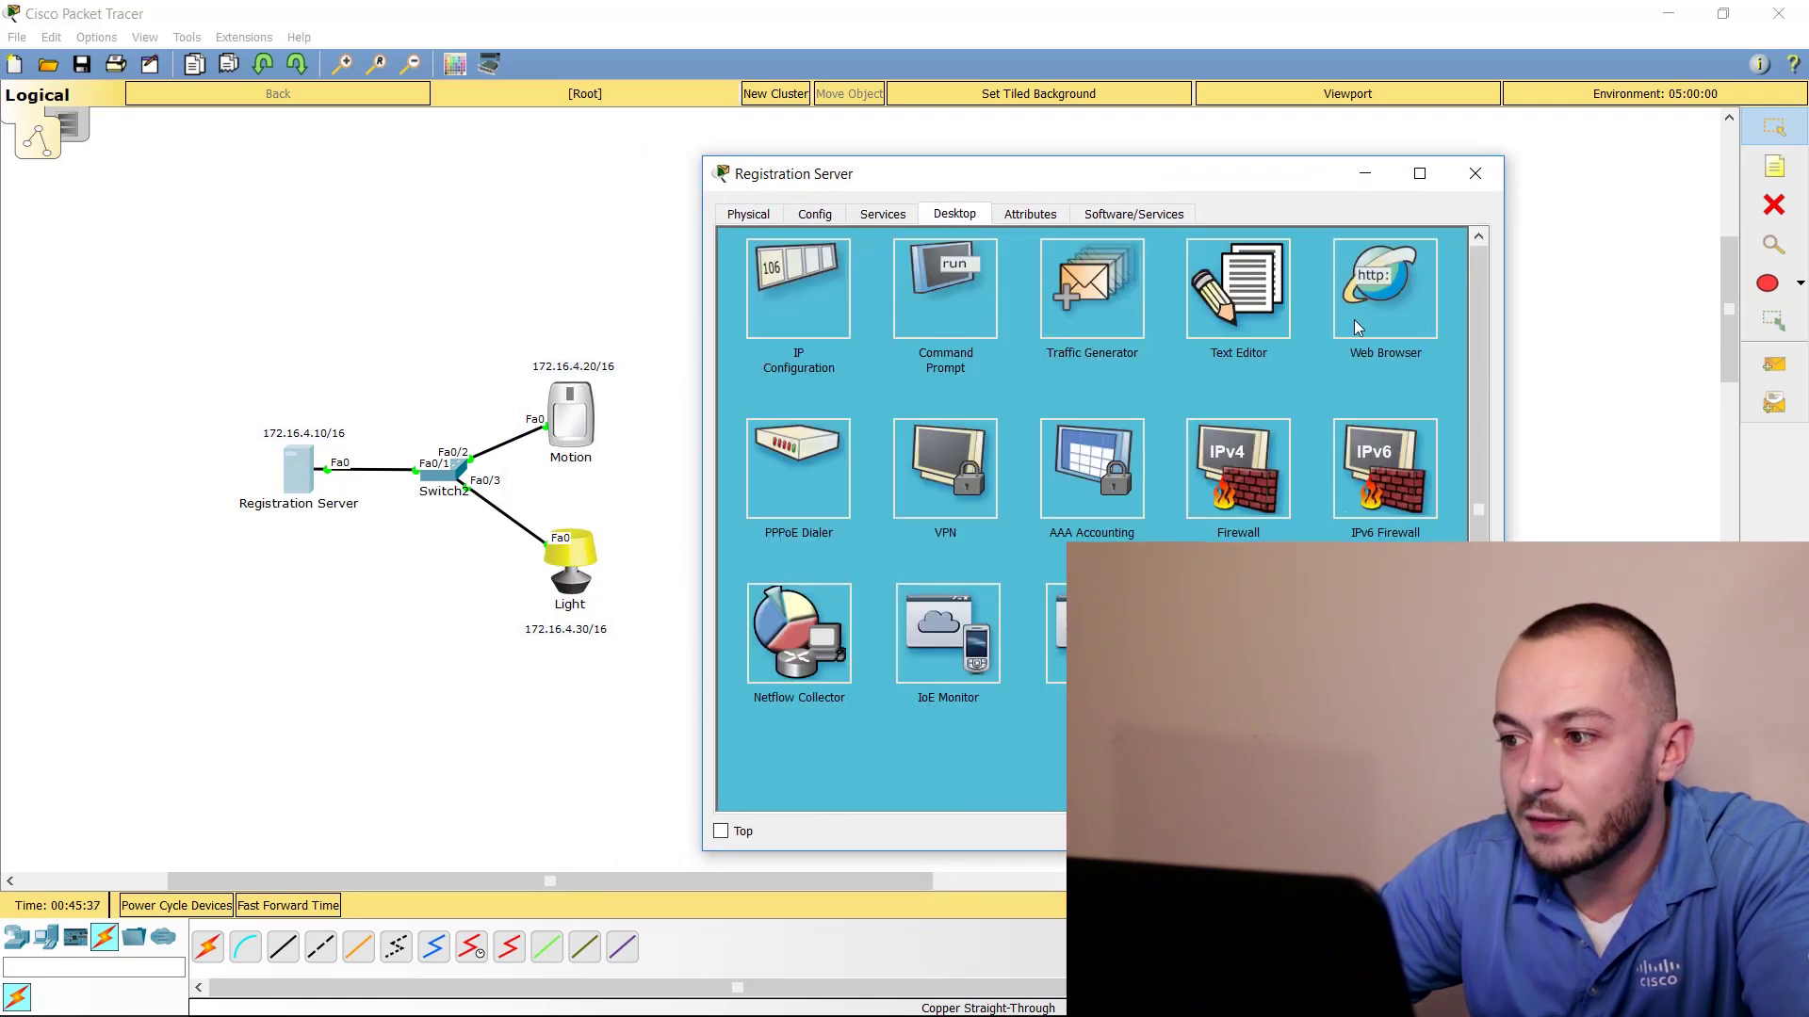
pyautogui.click(1360, 291)
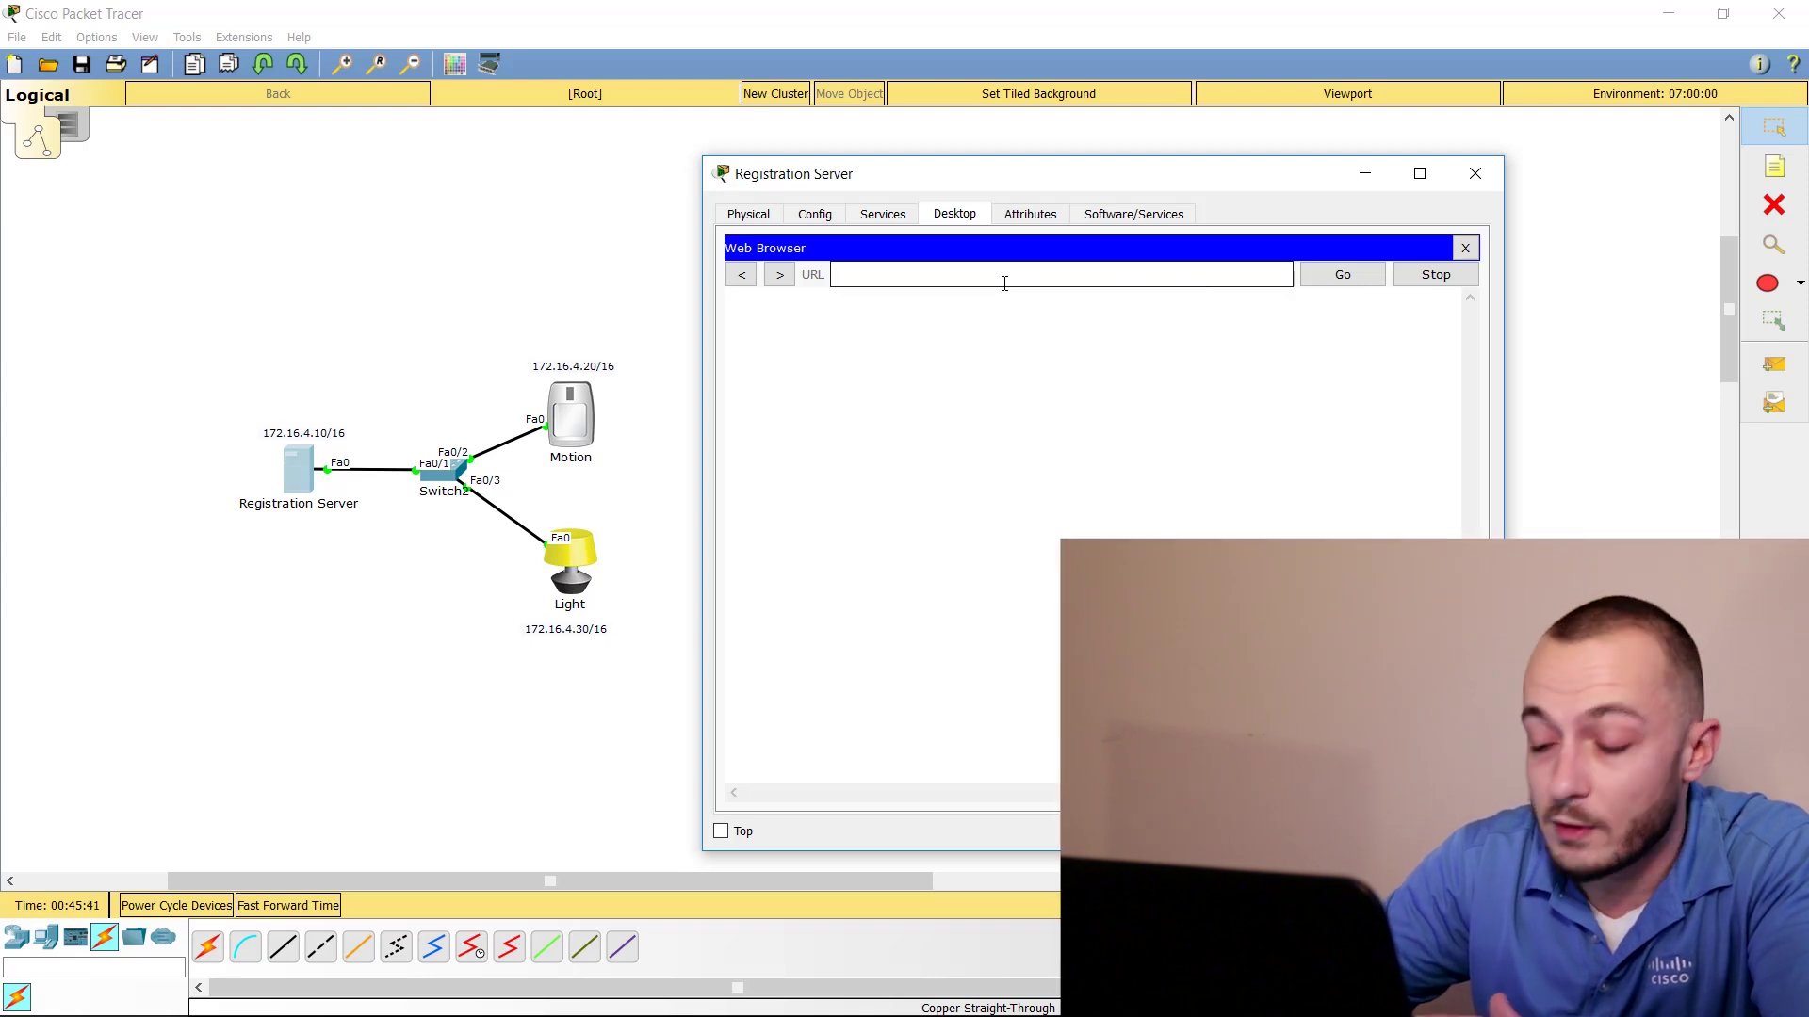
pyautogui.click(1004, 283)
pyautogui.write('172.16')
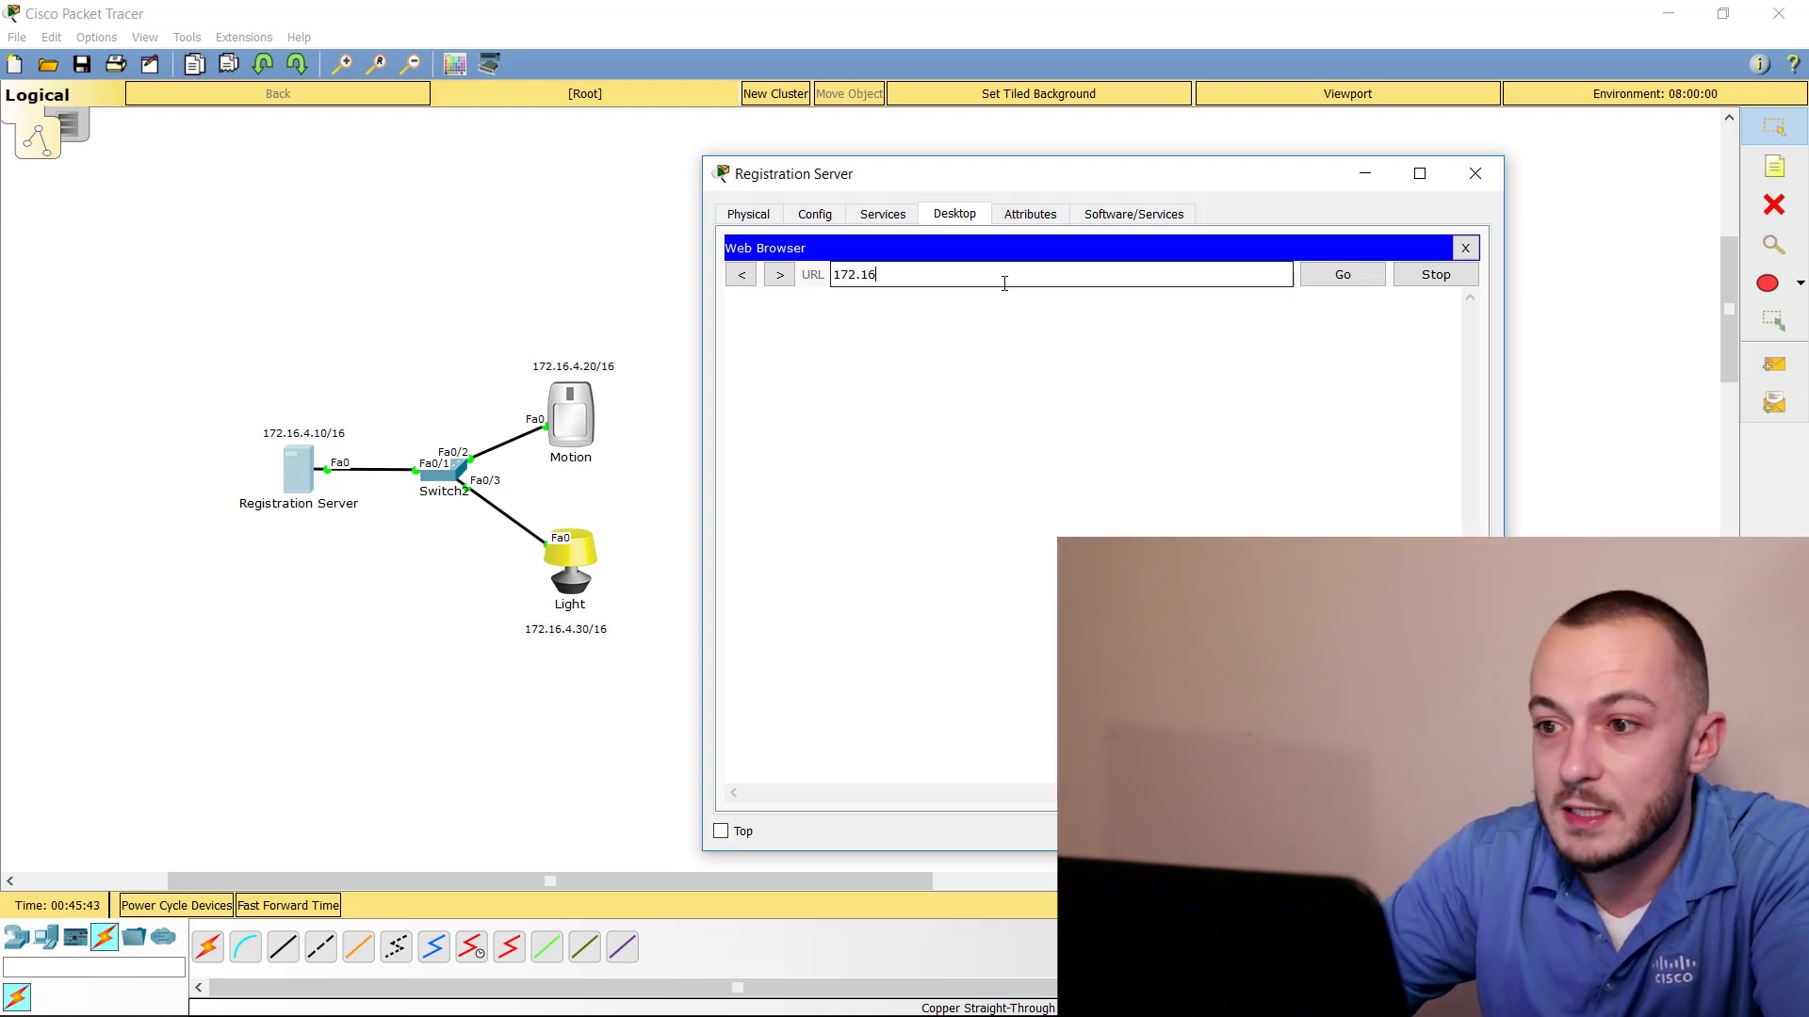
pyautogui.write('.4.1')
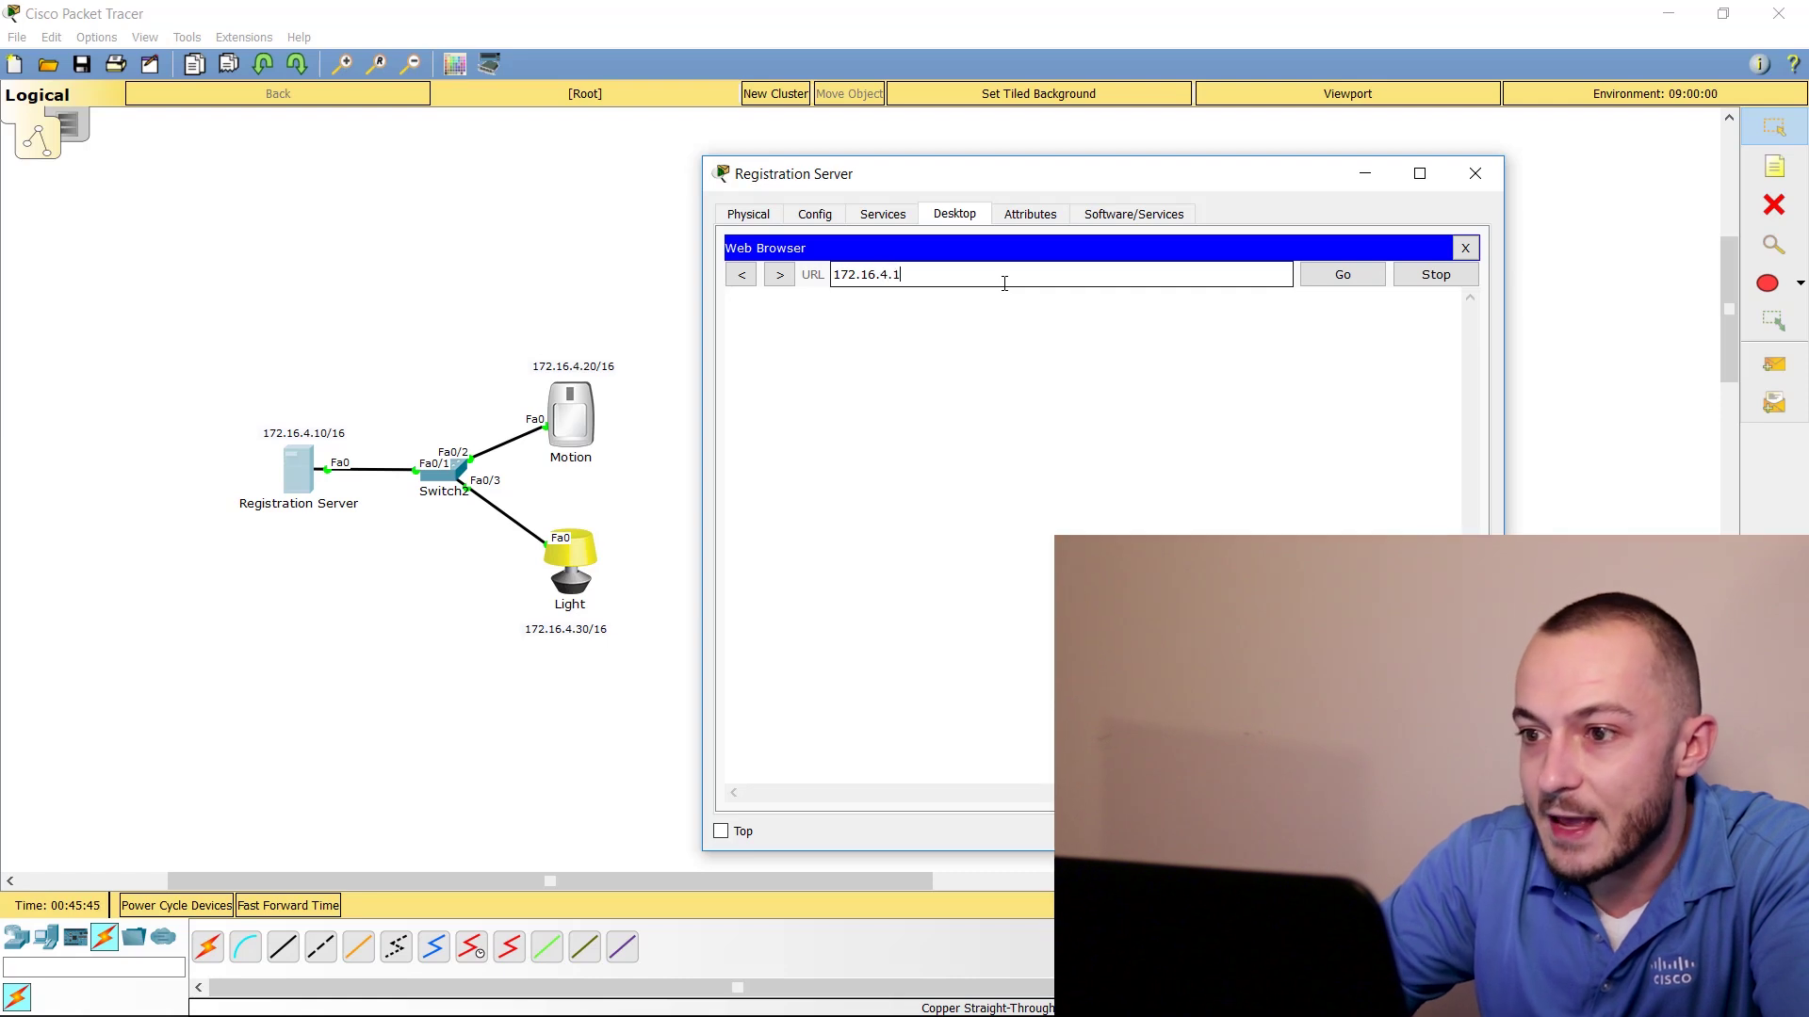
pyautogui.write('0')
pyautogui.press('Return')
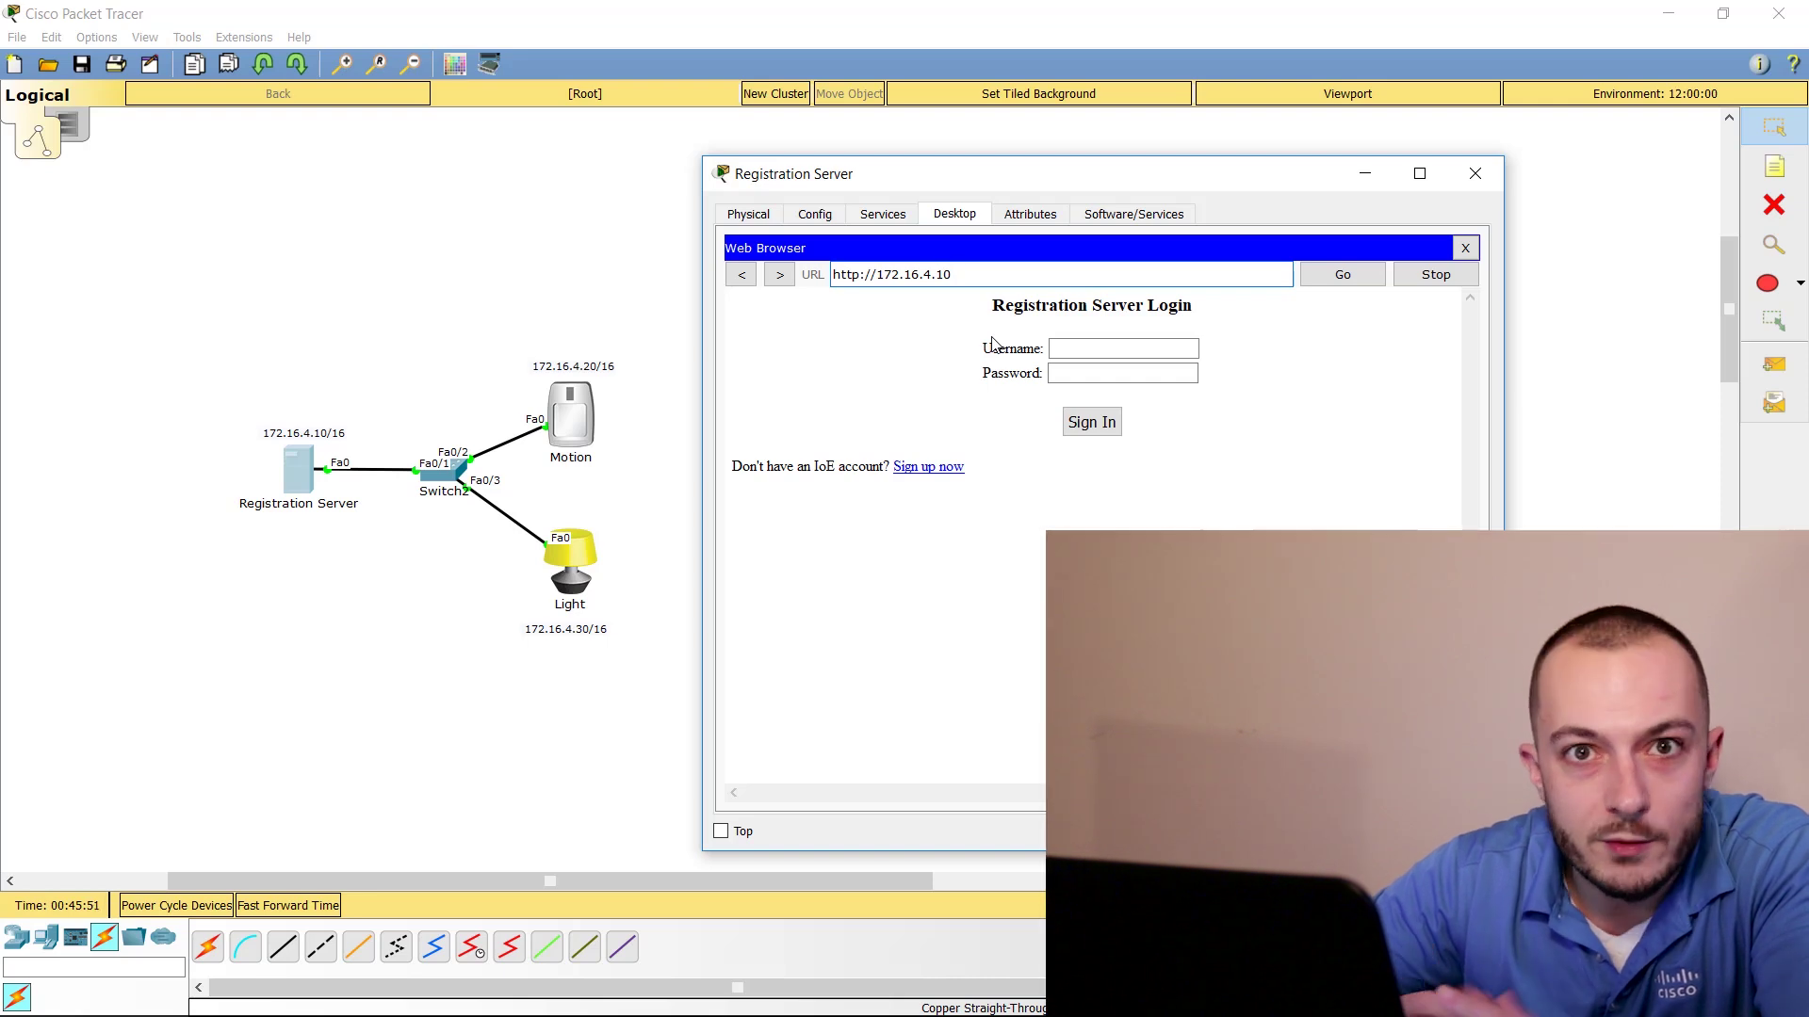
# Sign up for a new account with a username and password
pyautogui.click(942, 468)
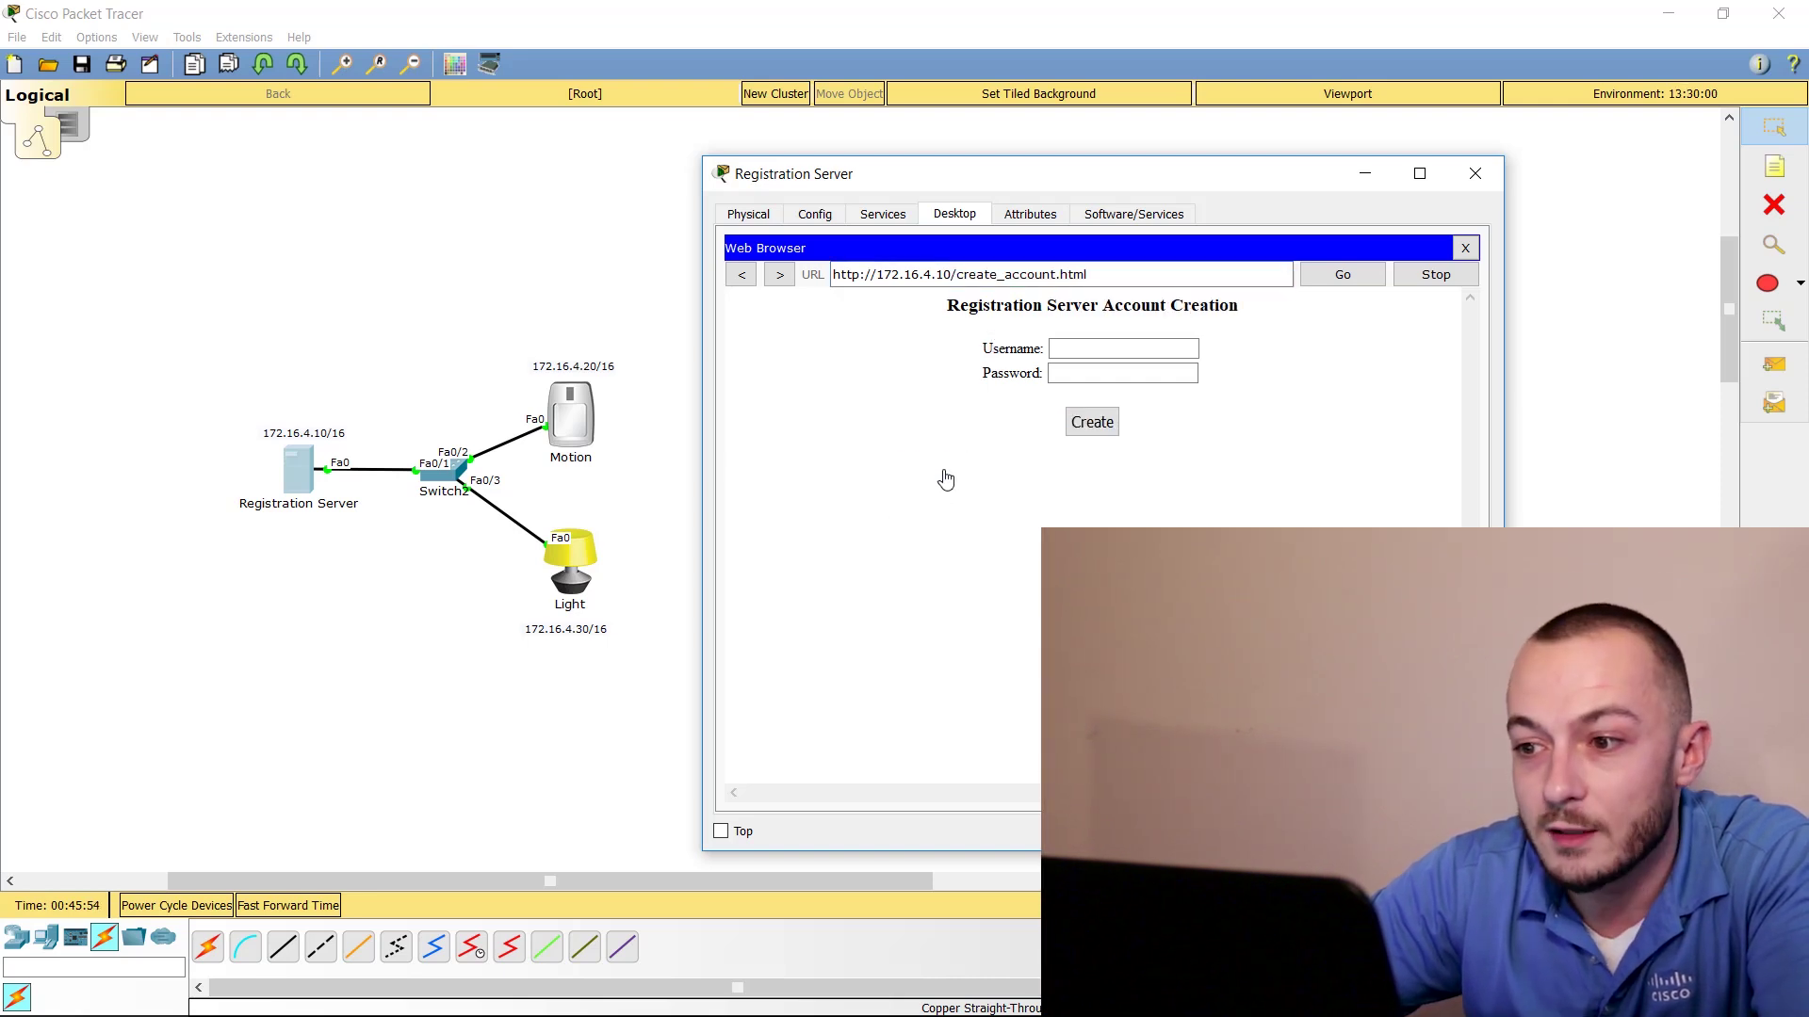
pyautogui.click(1079, 350)
pyautogui.write('admin')
pyautogui.press('Tab')
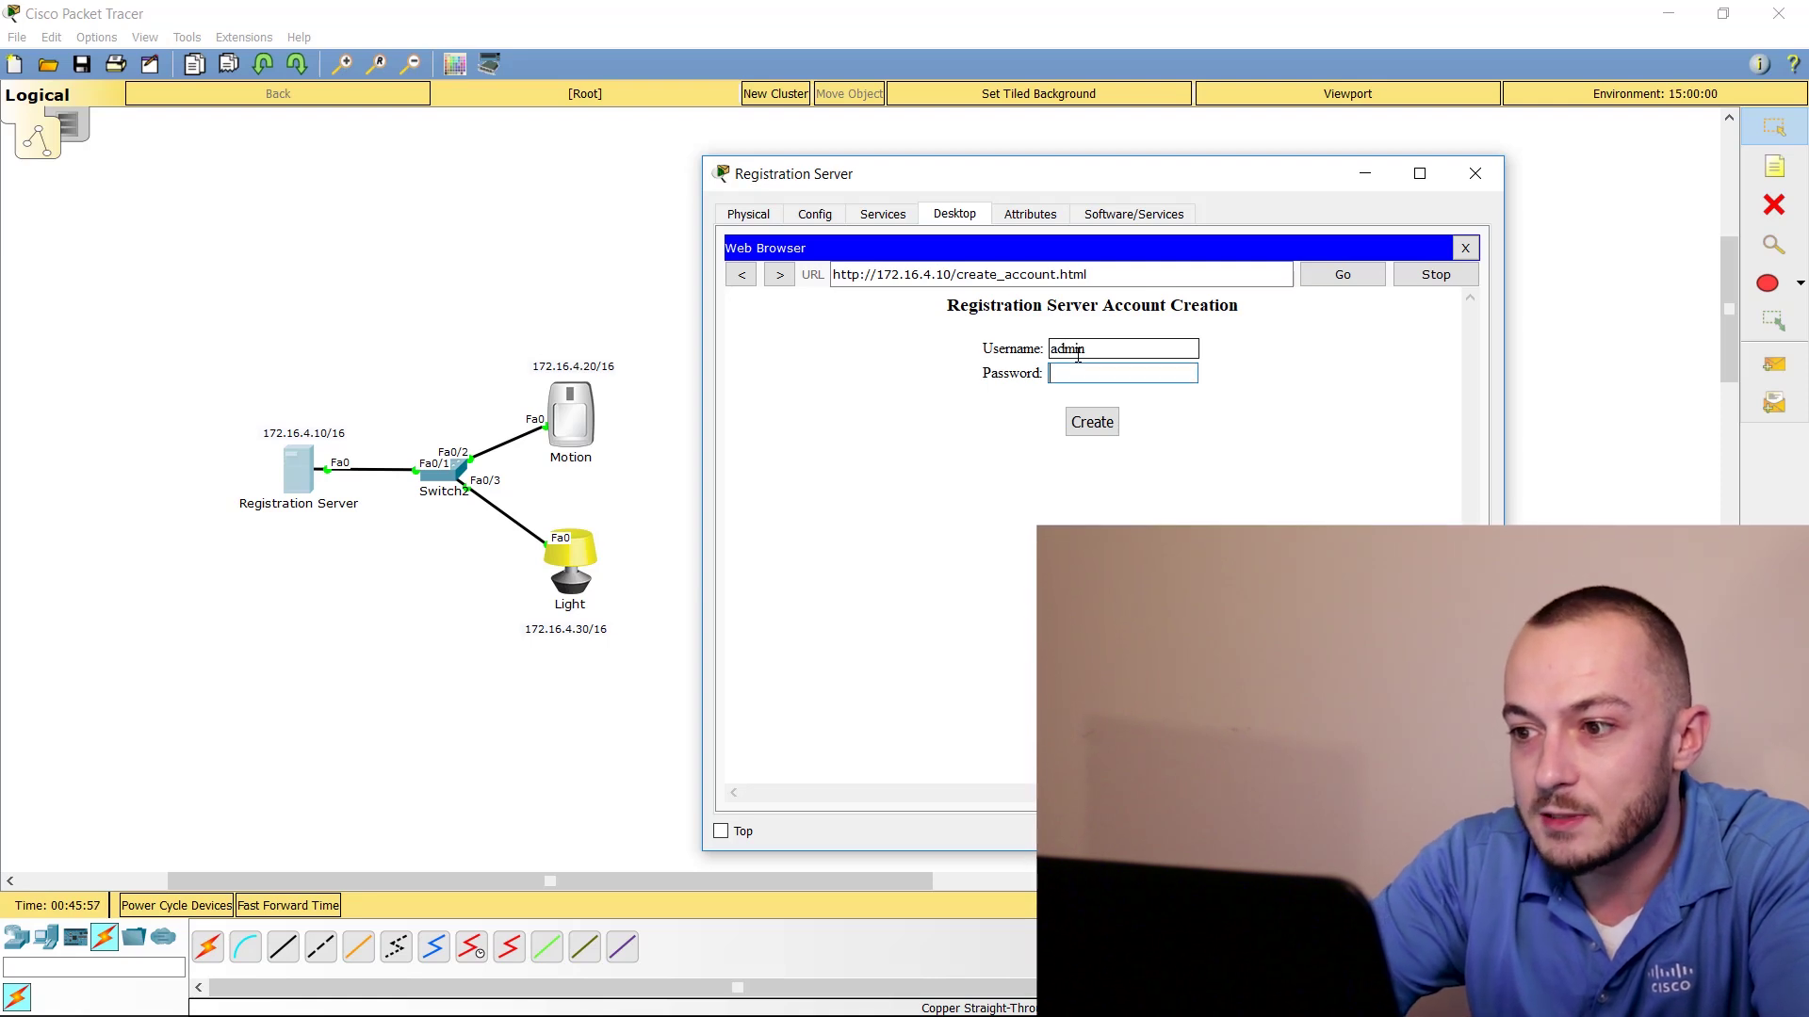
pyautogui.write('admin')
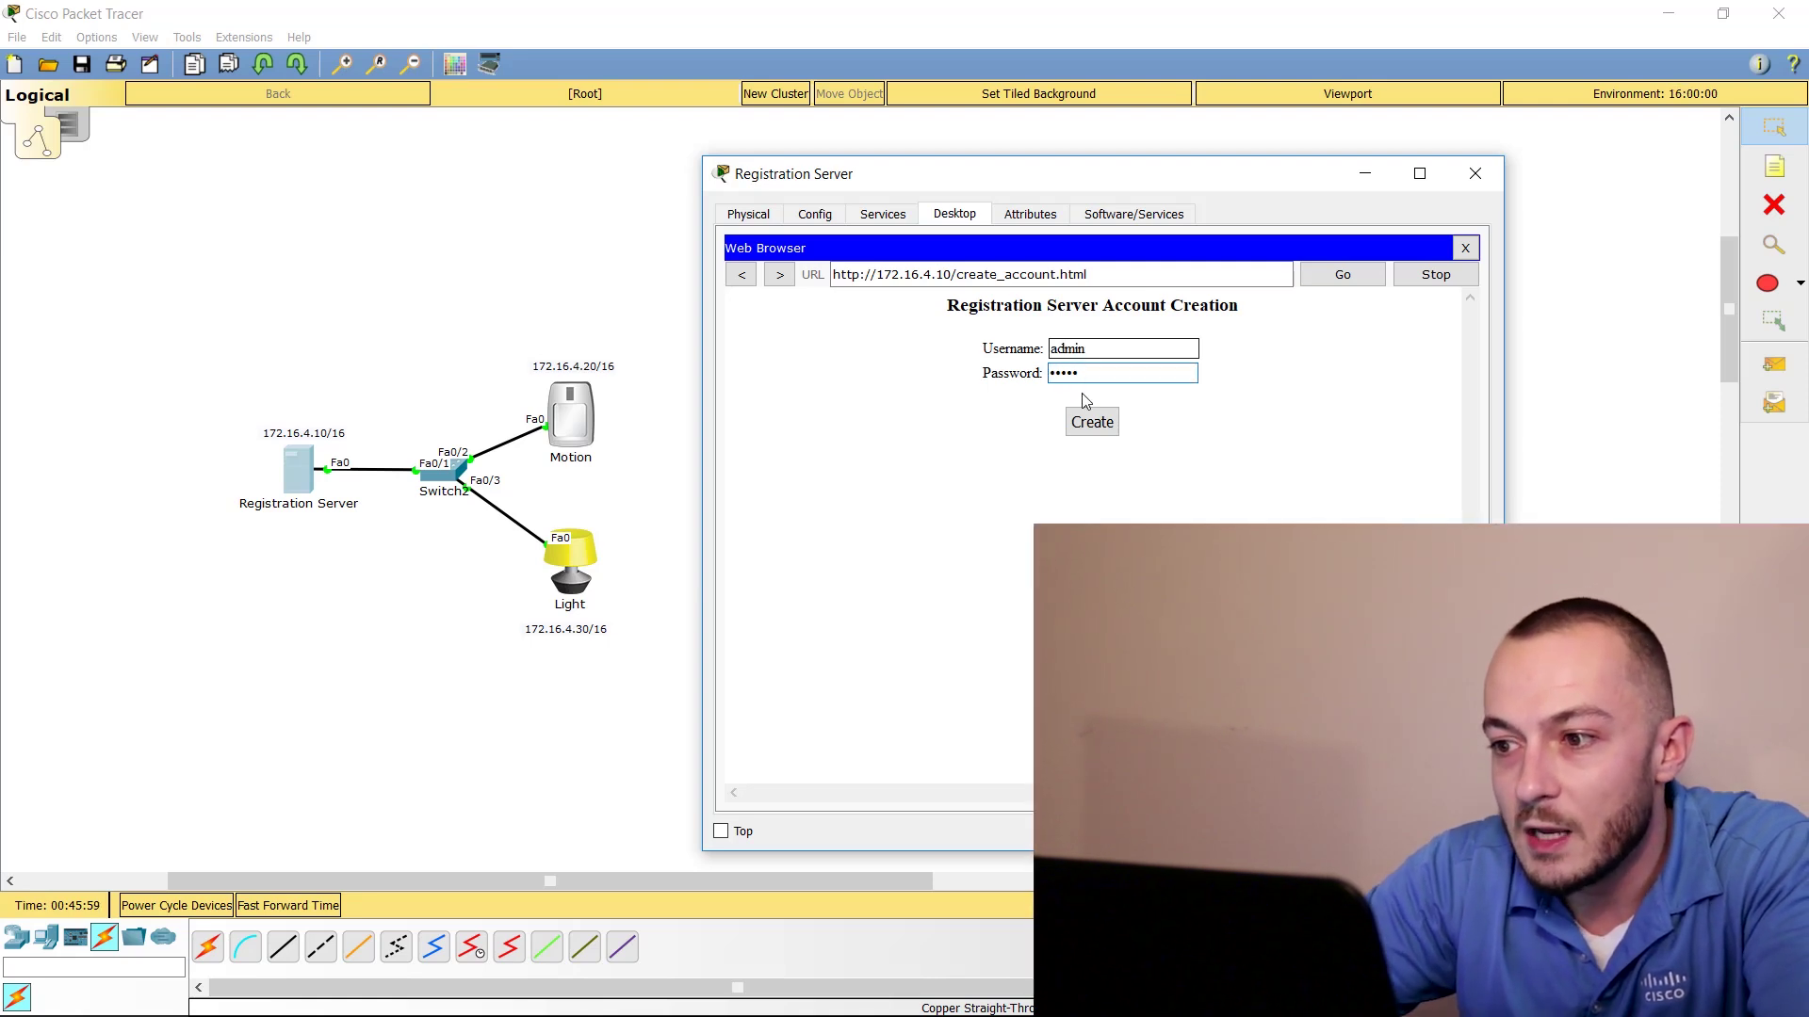
pyautogui.click(1089, 418)
# Add a note listing the server login username and password just above the Registration Server
pyautogui.click(1775, 166)
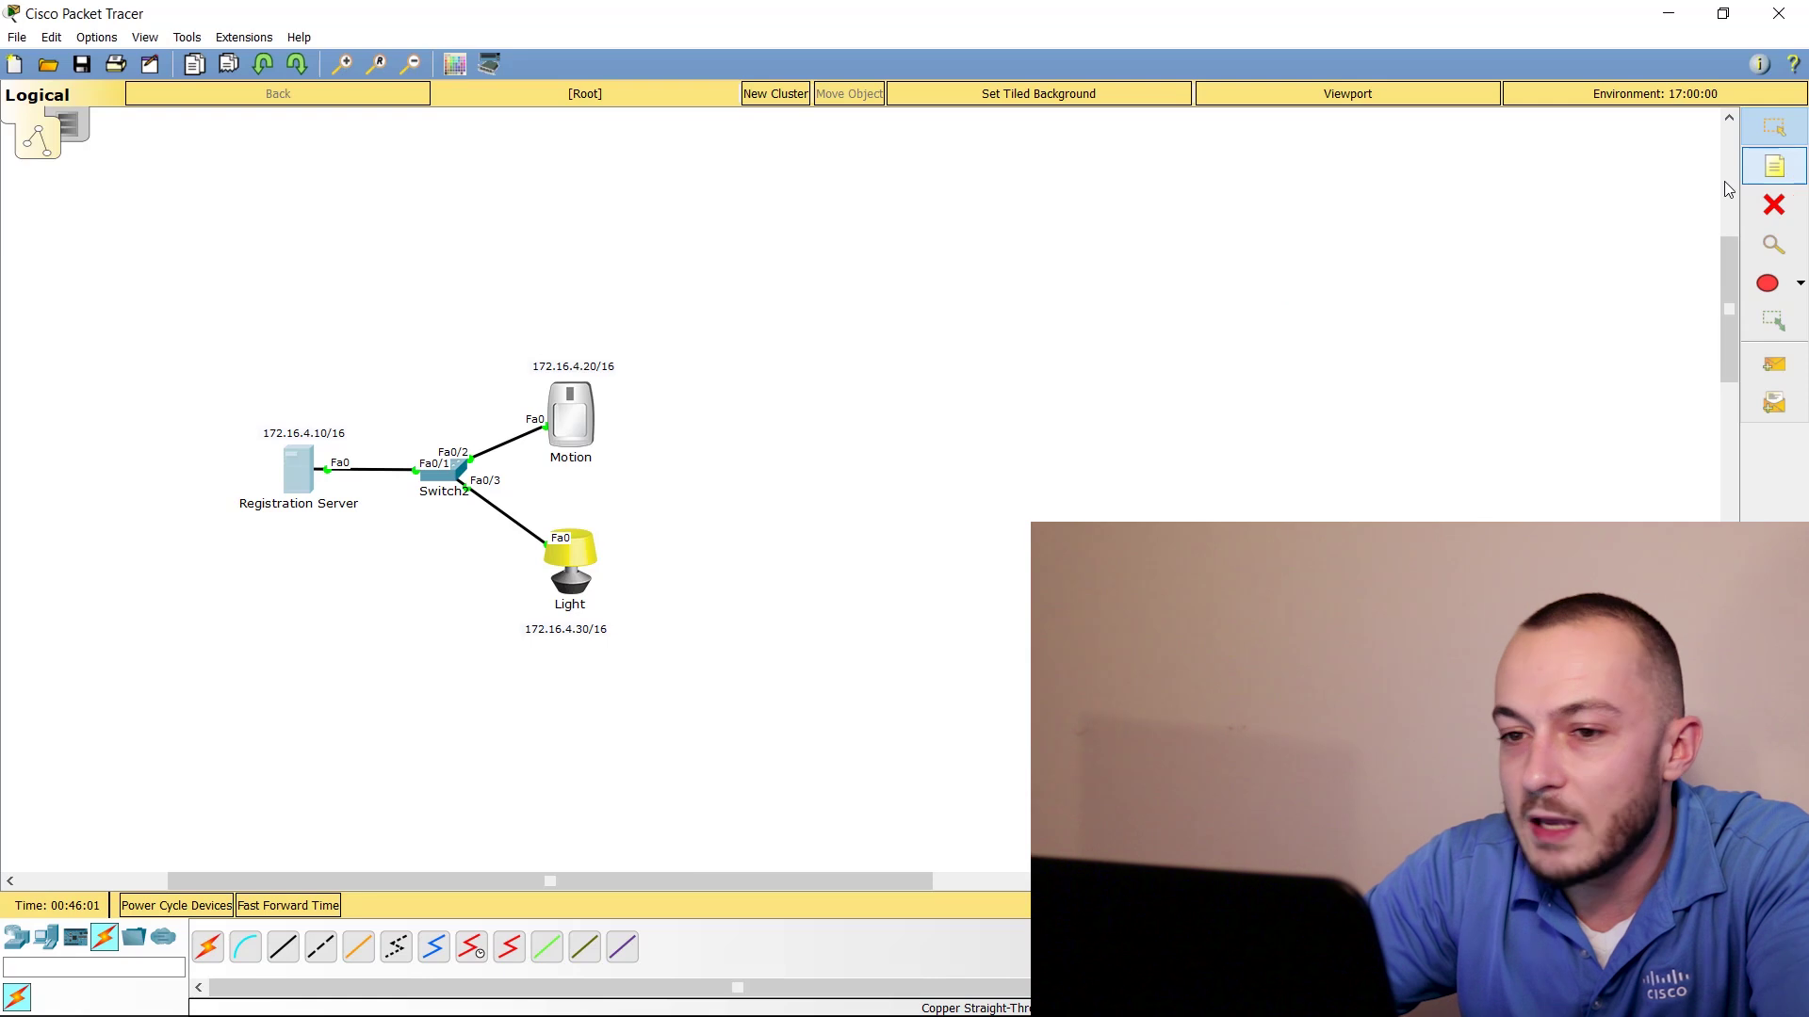
pyautogui.click(240, 319)
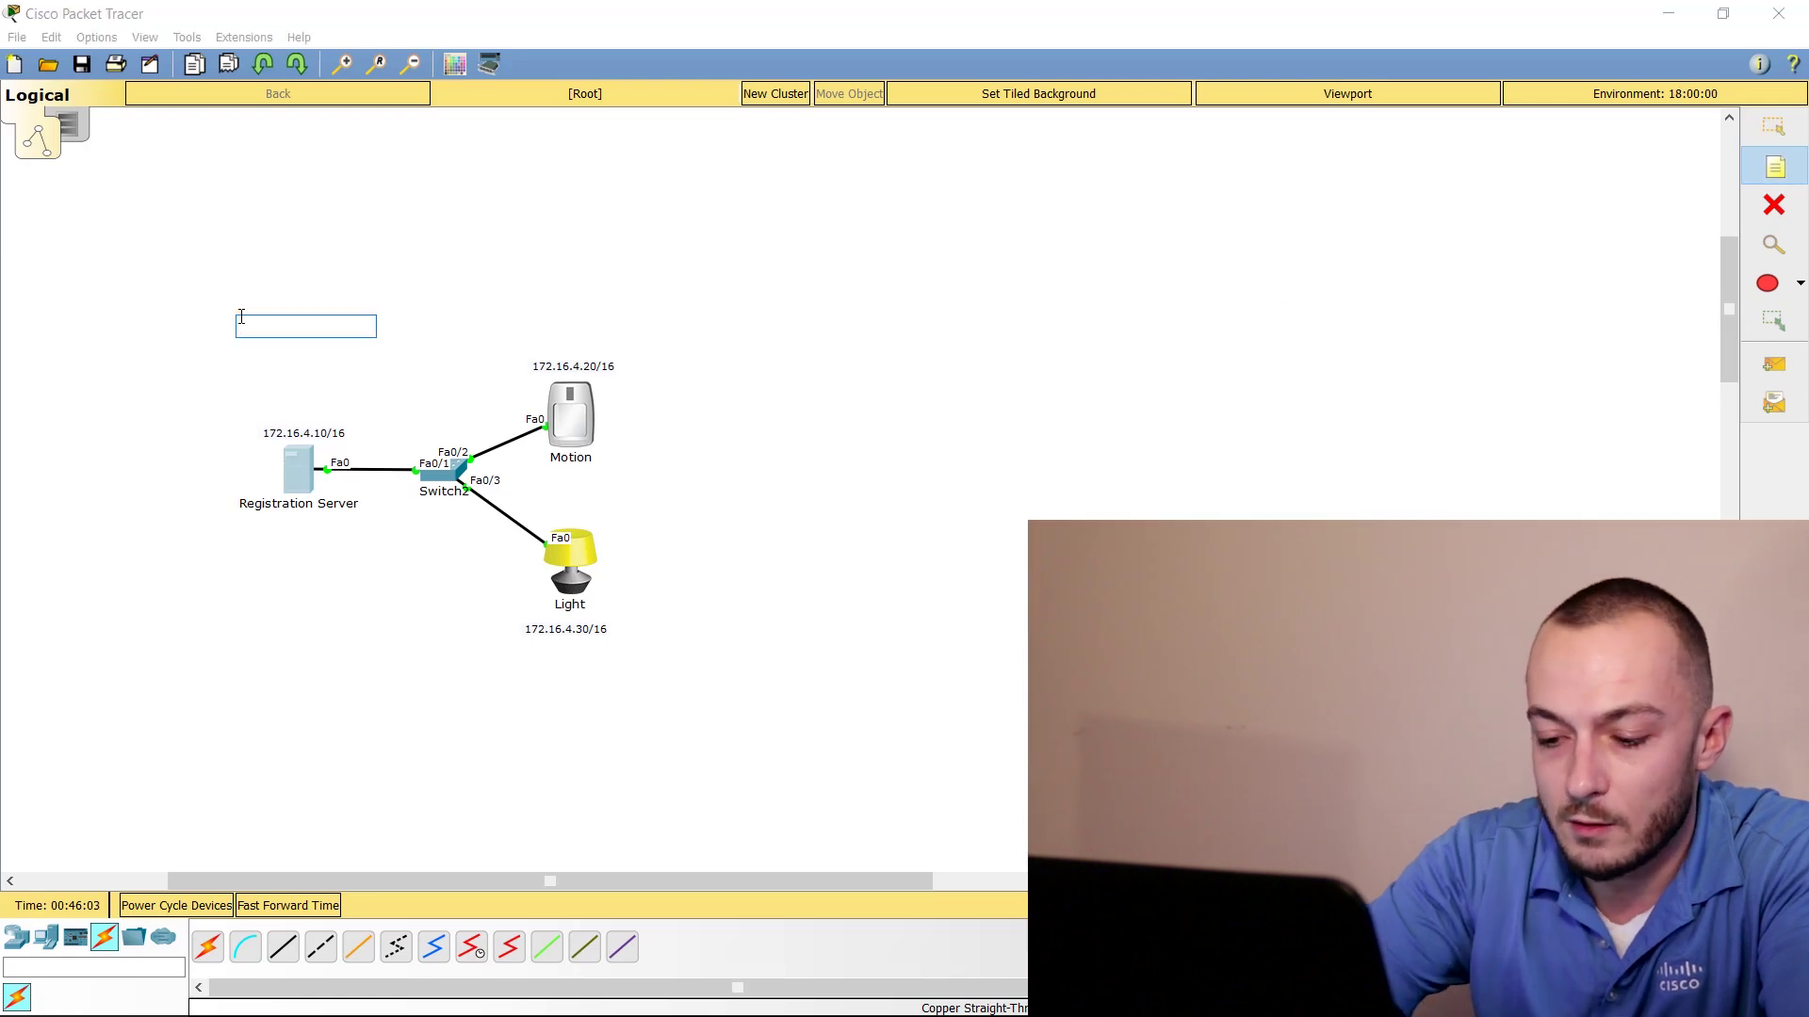
pyautogui.write('UN')
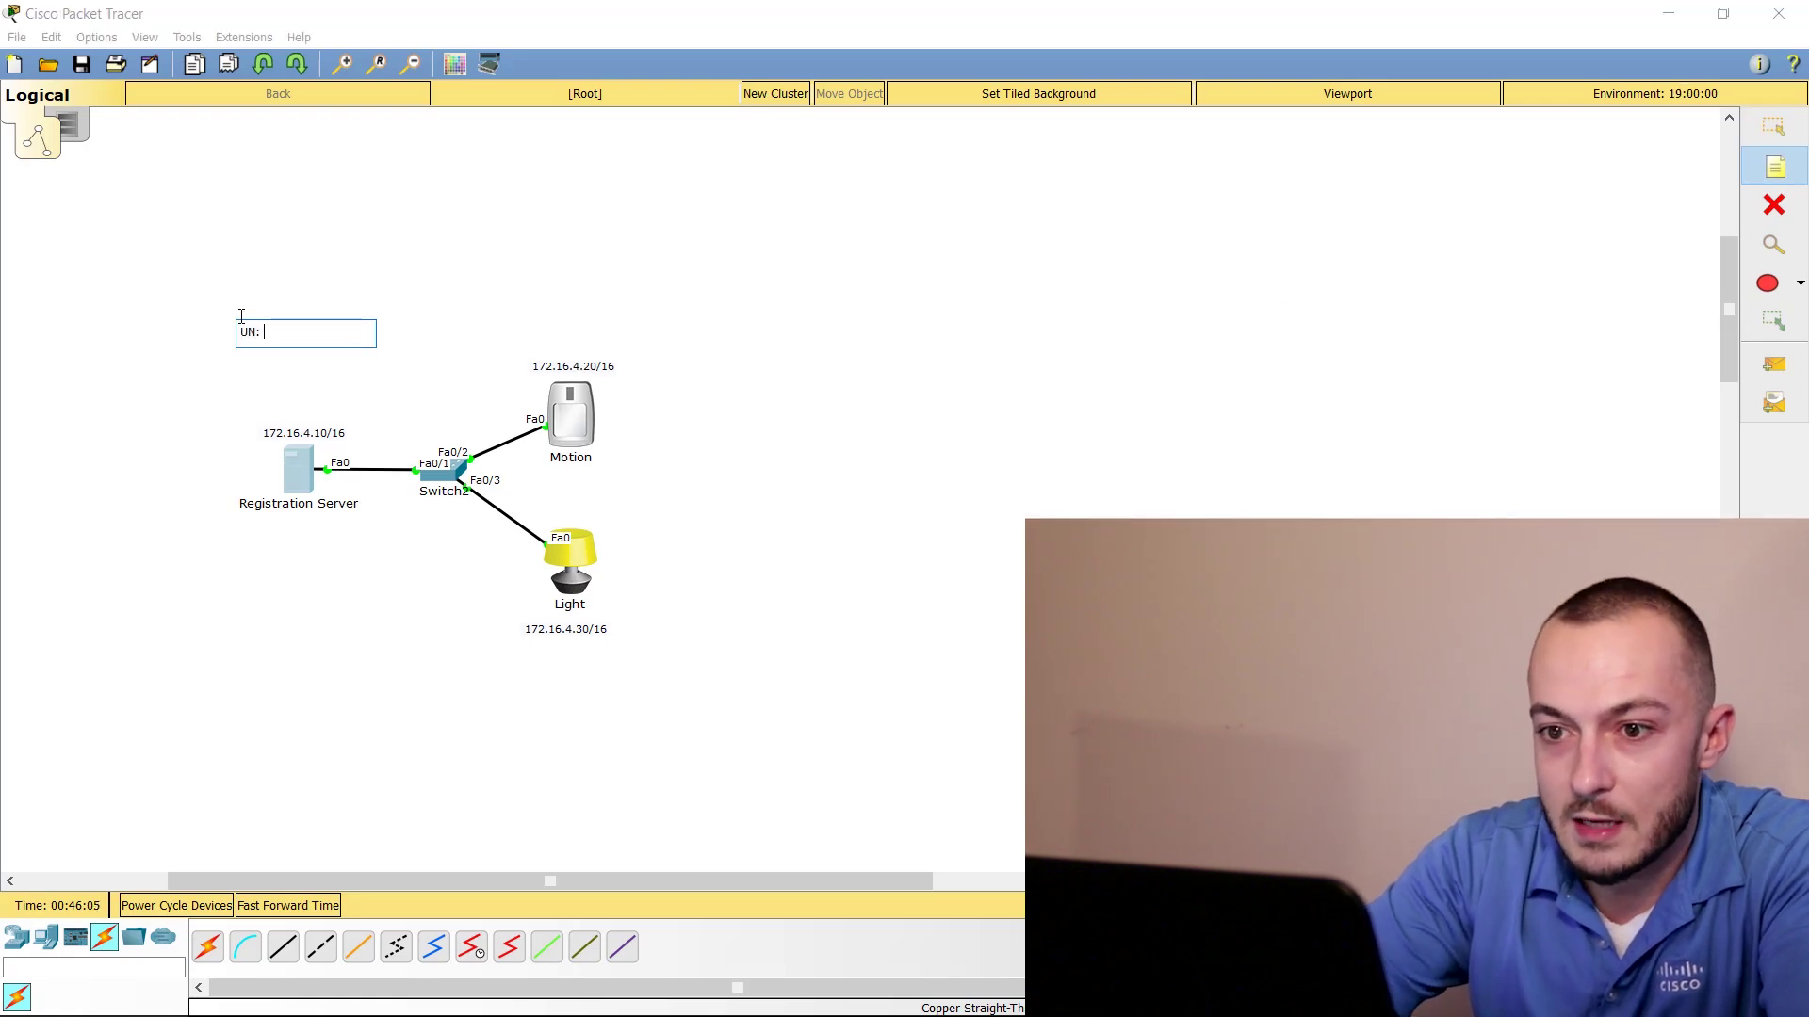
pyautogui.write(': admin')
pyautogui.press('Return')
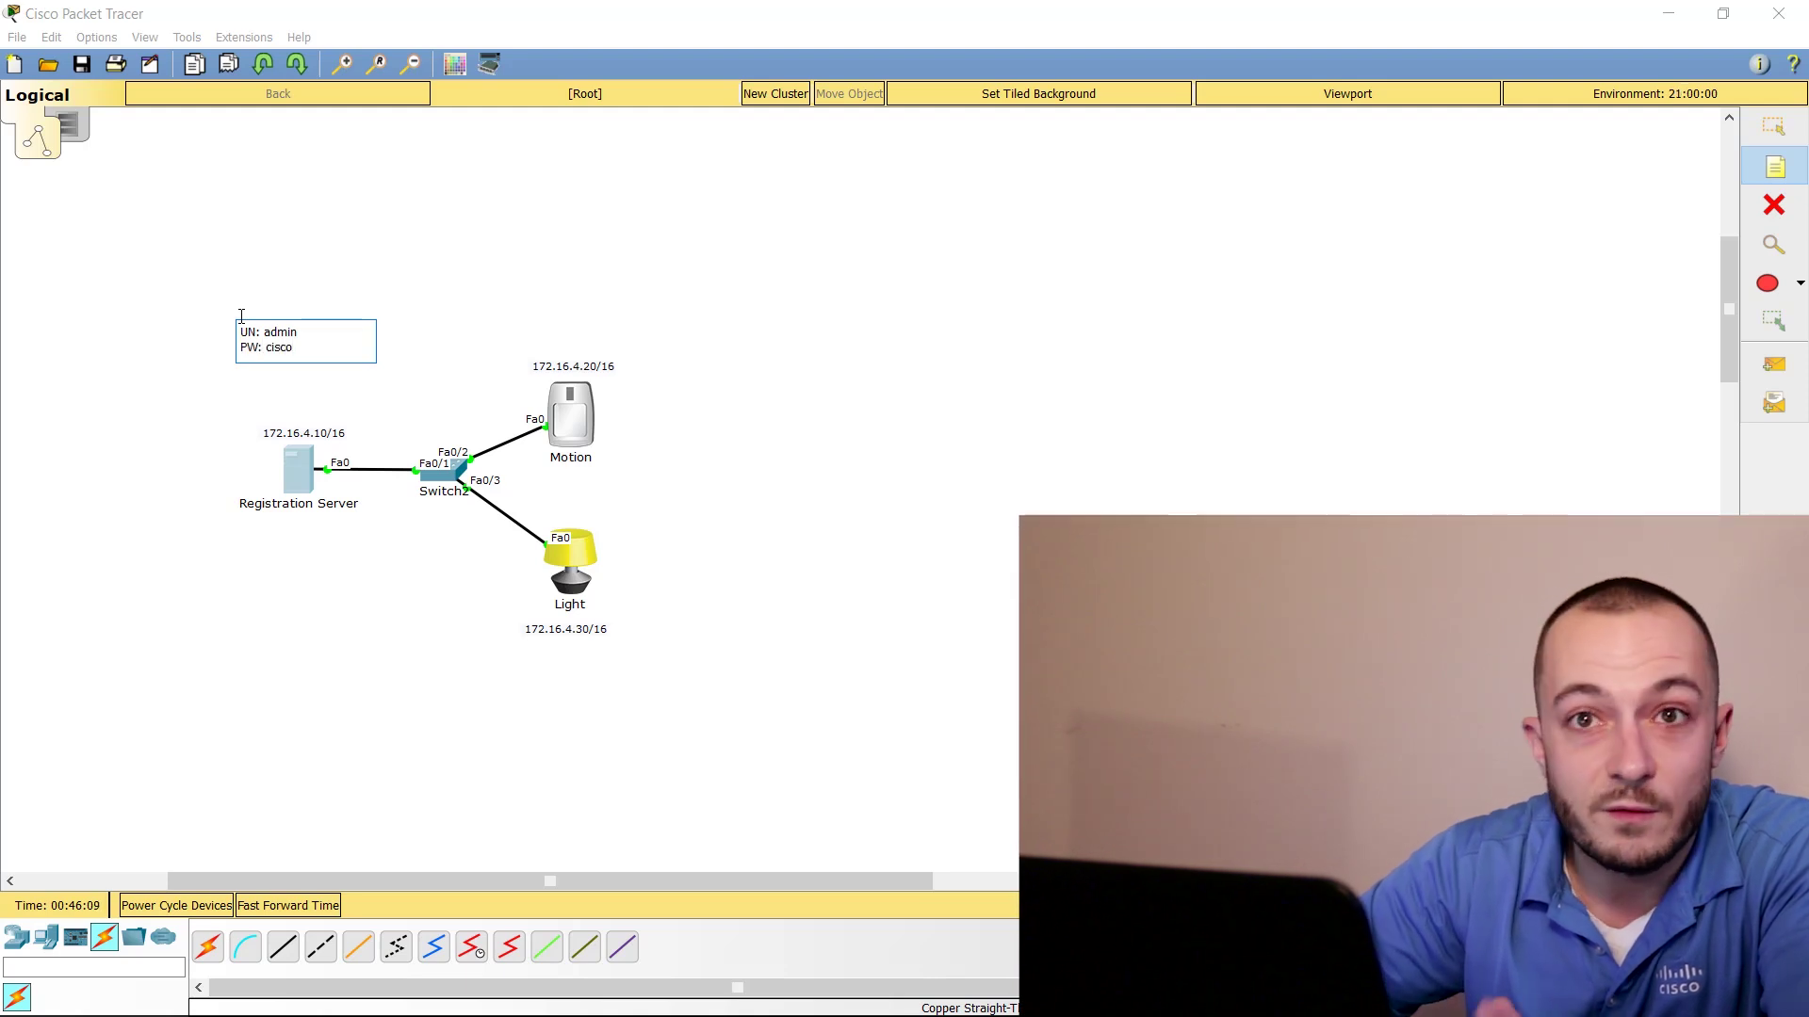
pyautogui.press('Escape')
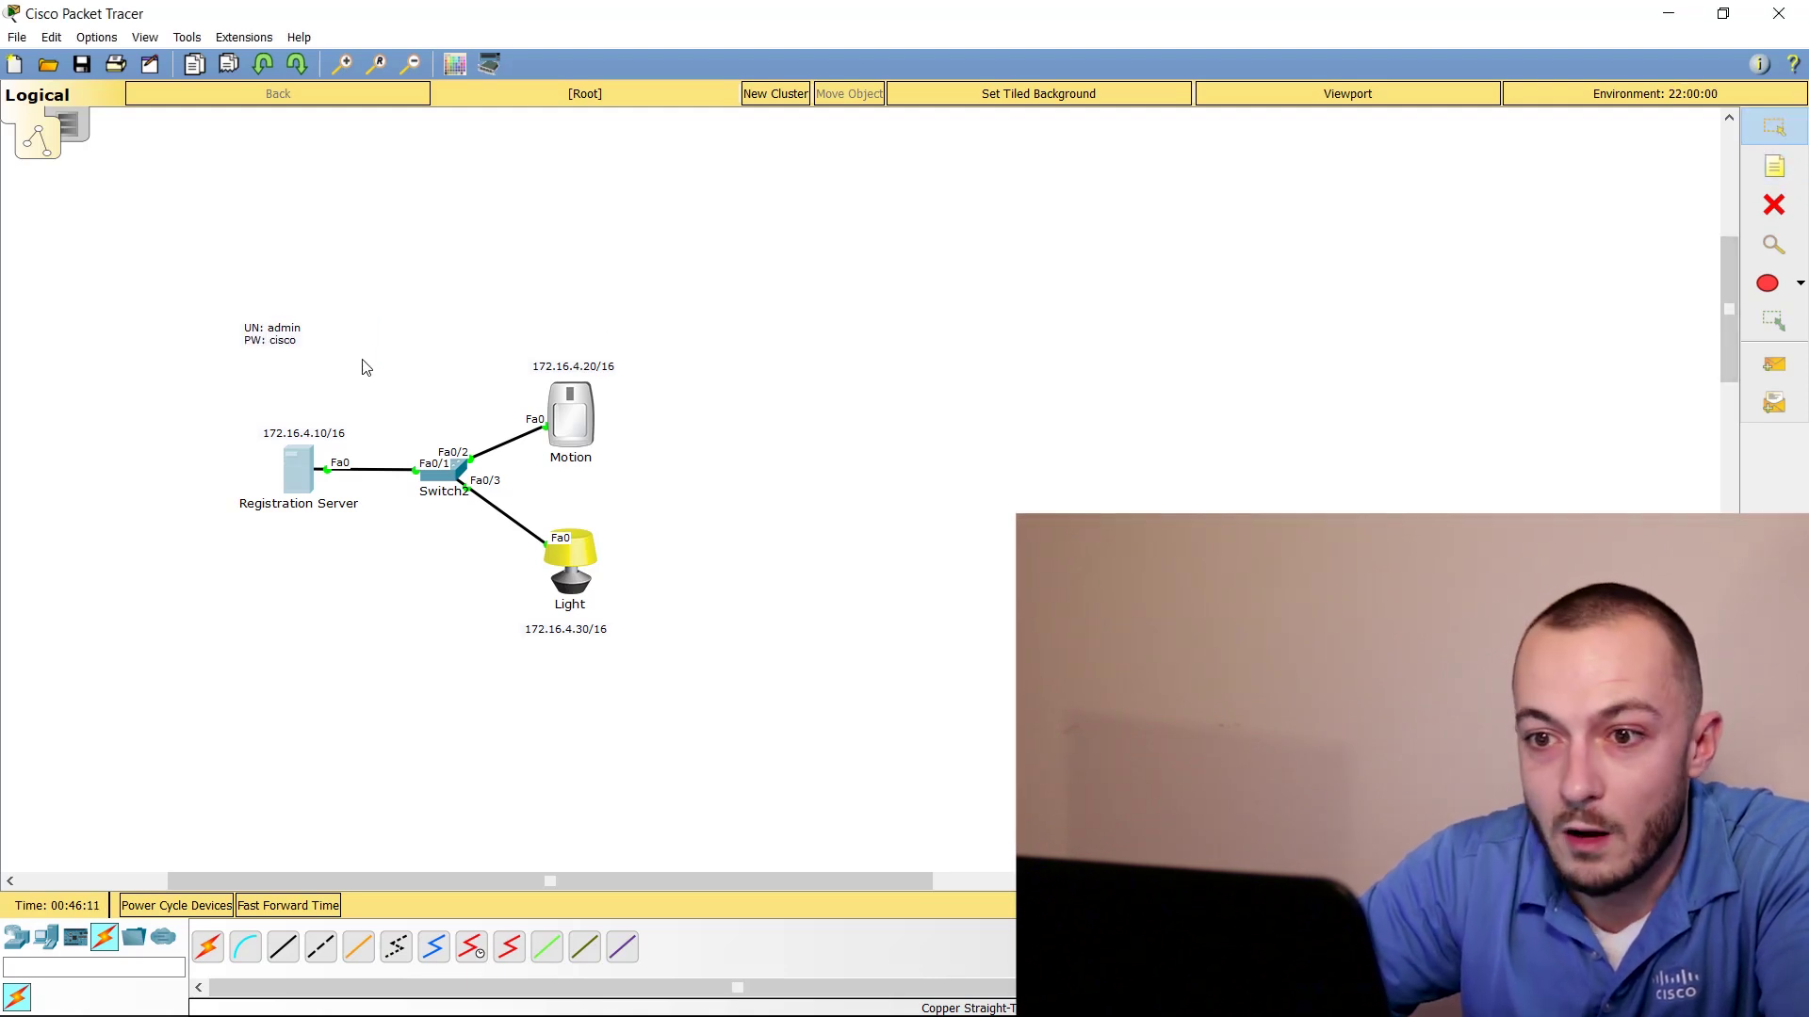
pyautogui.moveTo(279, 341); pyautogui.dragTo(308, 393)
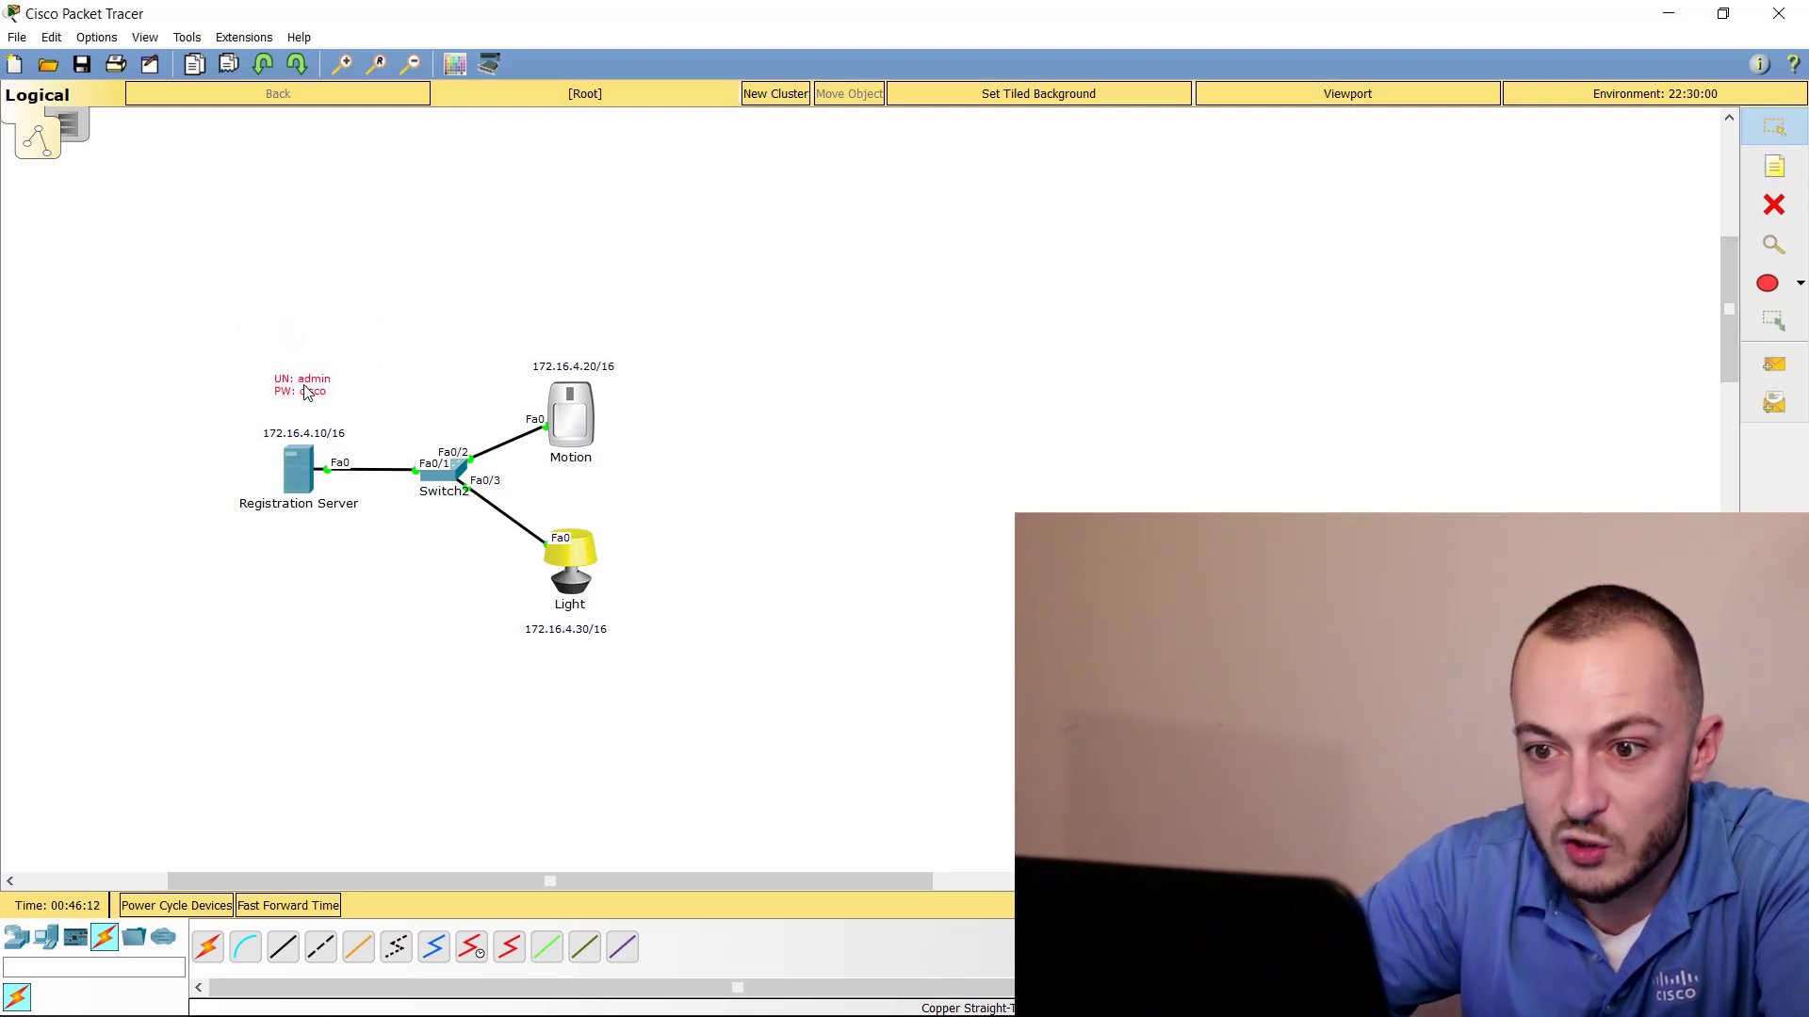
pyautogui.click(298, 468)
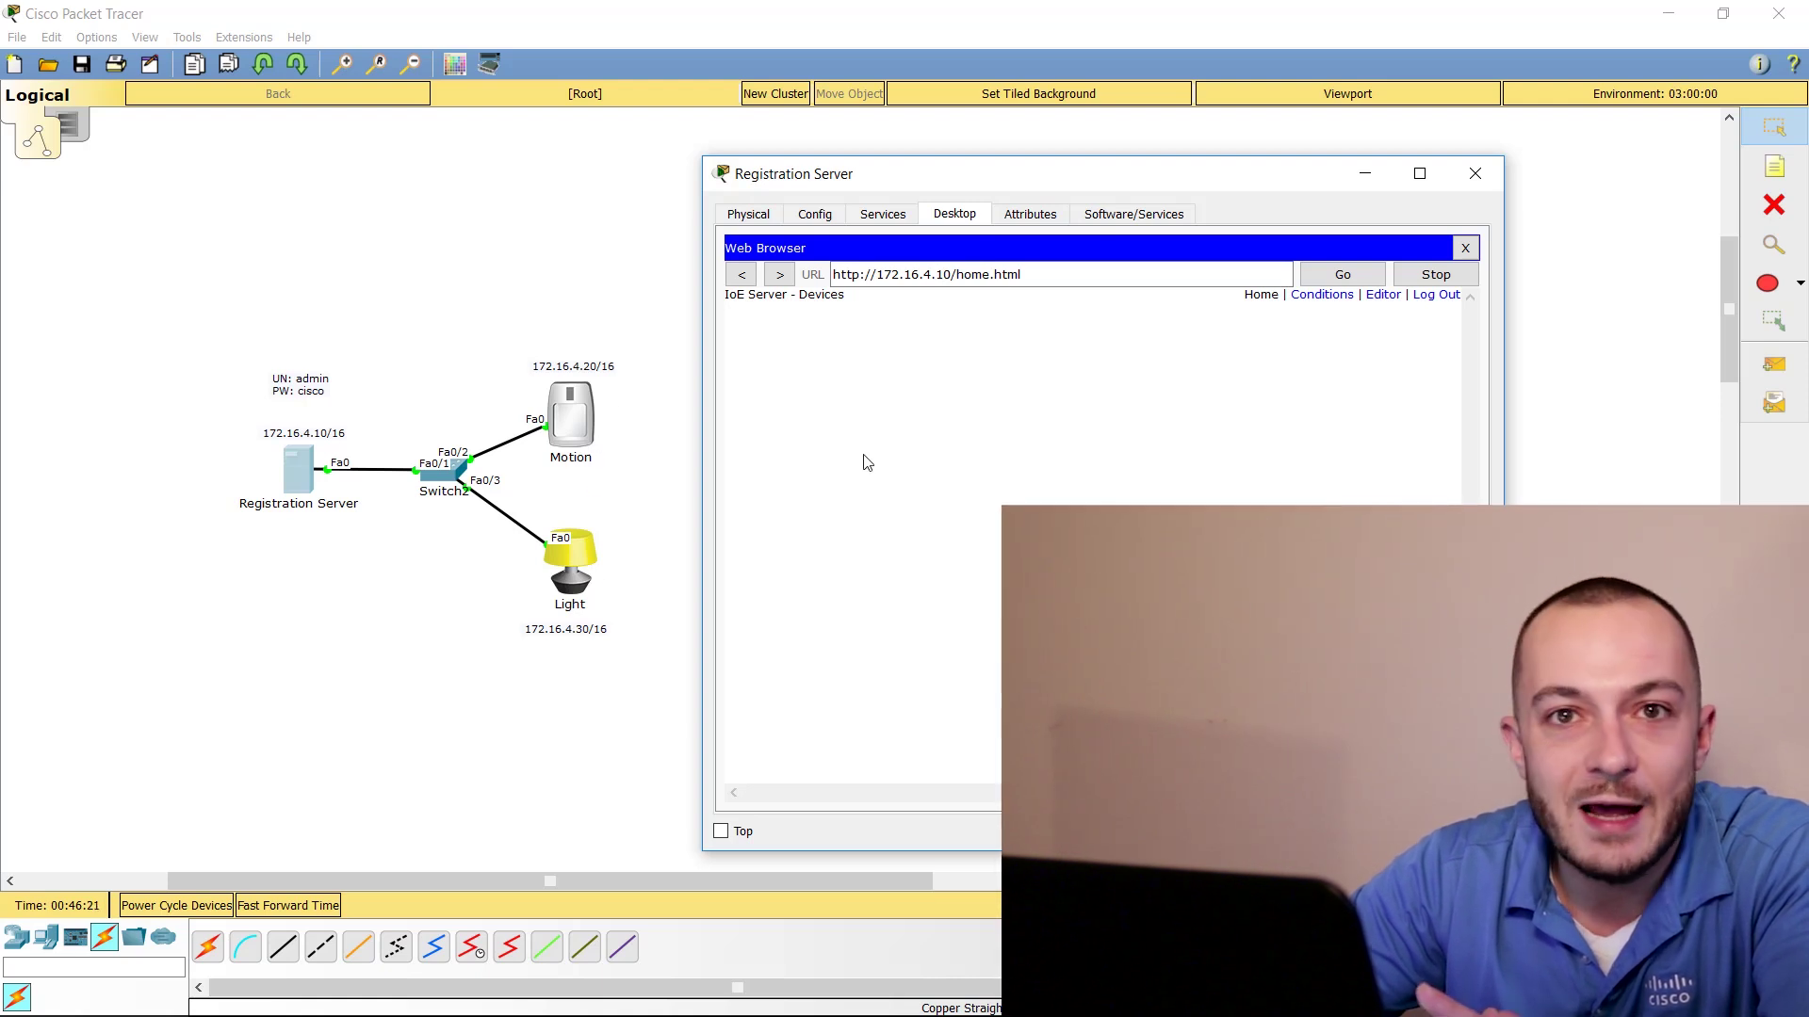
# Open the Motion sensor's global settings and switch its IoE Server option to Remote Server
pyautogui.click(579, 405)
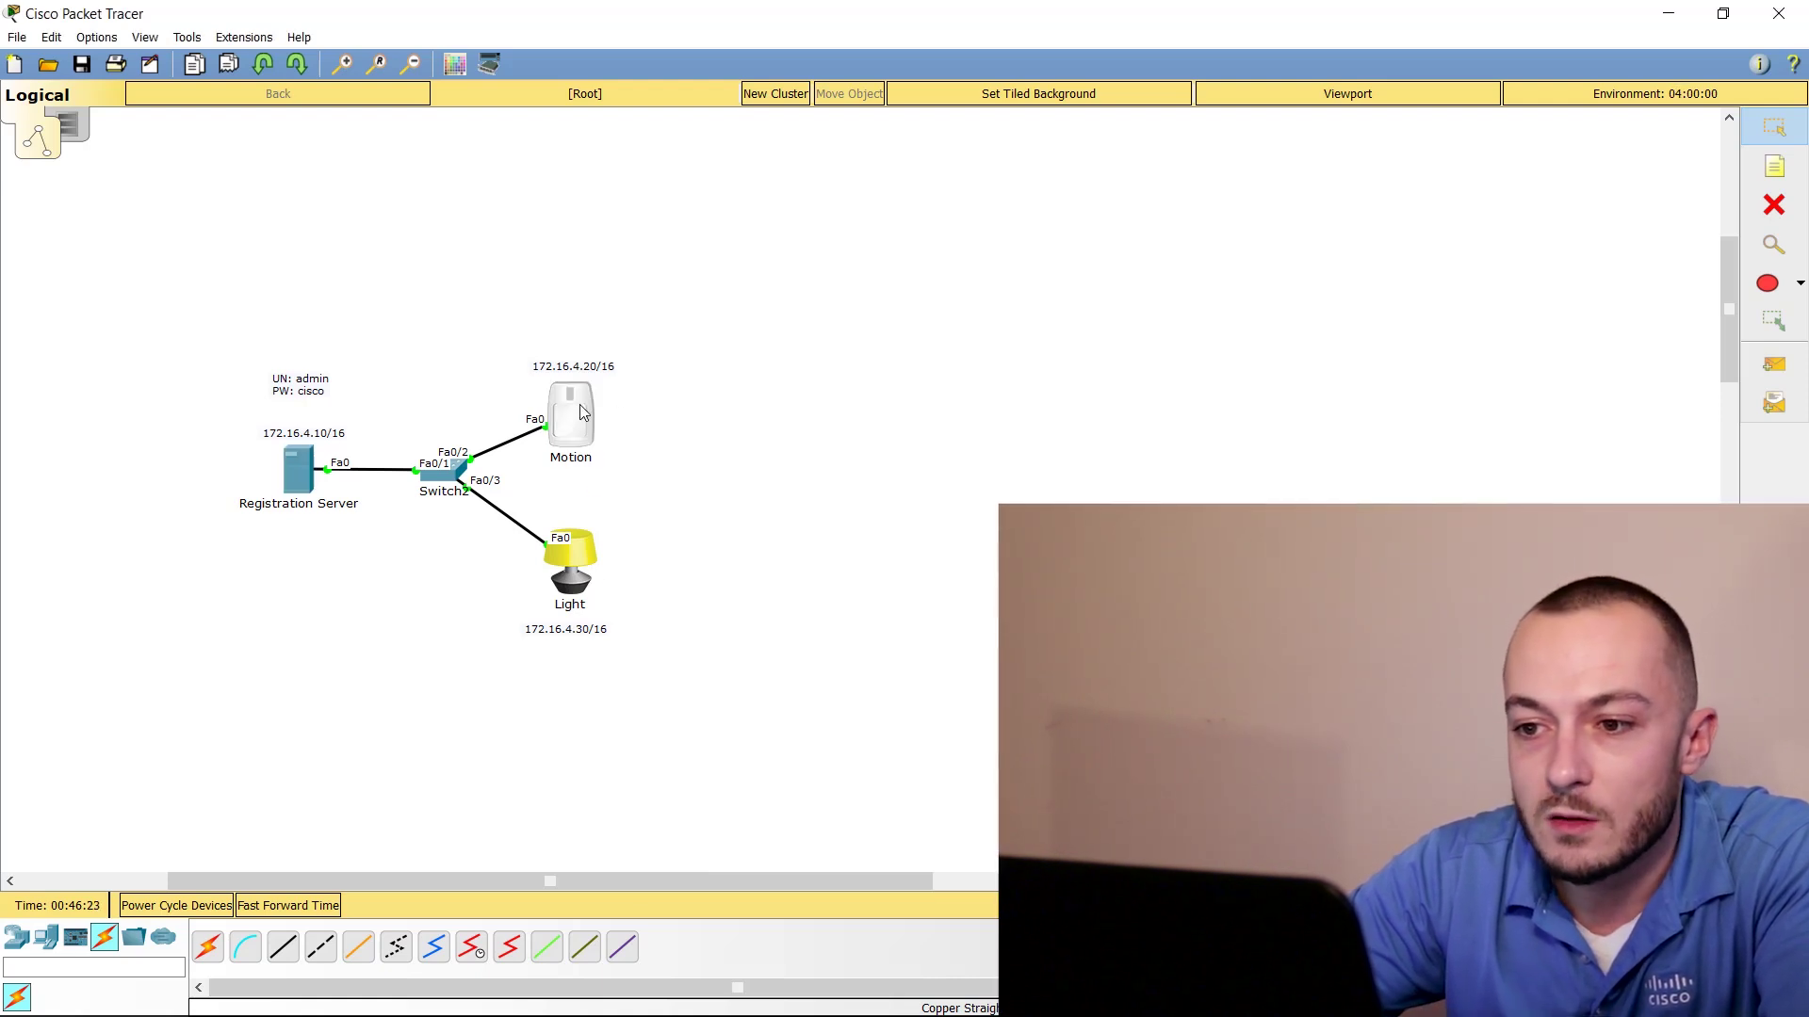
pyautogui.moveTo(857, 203); pyautogui.dragTo(1009, 172)
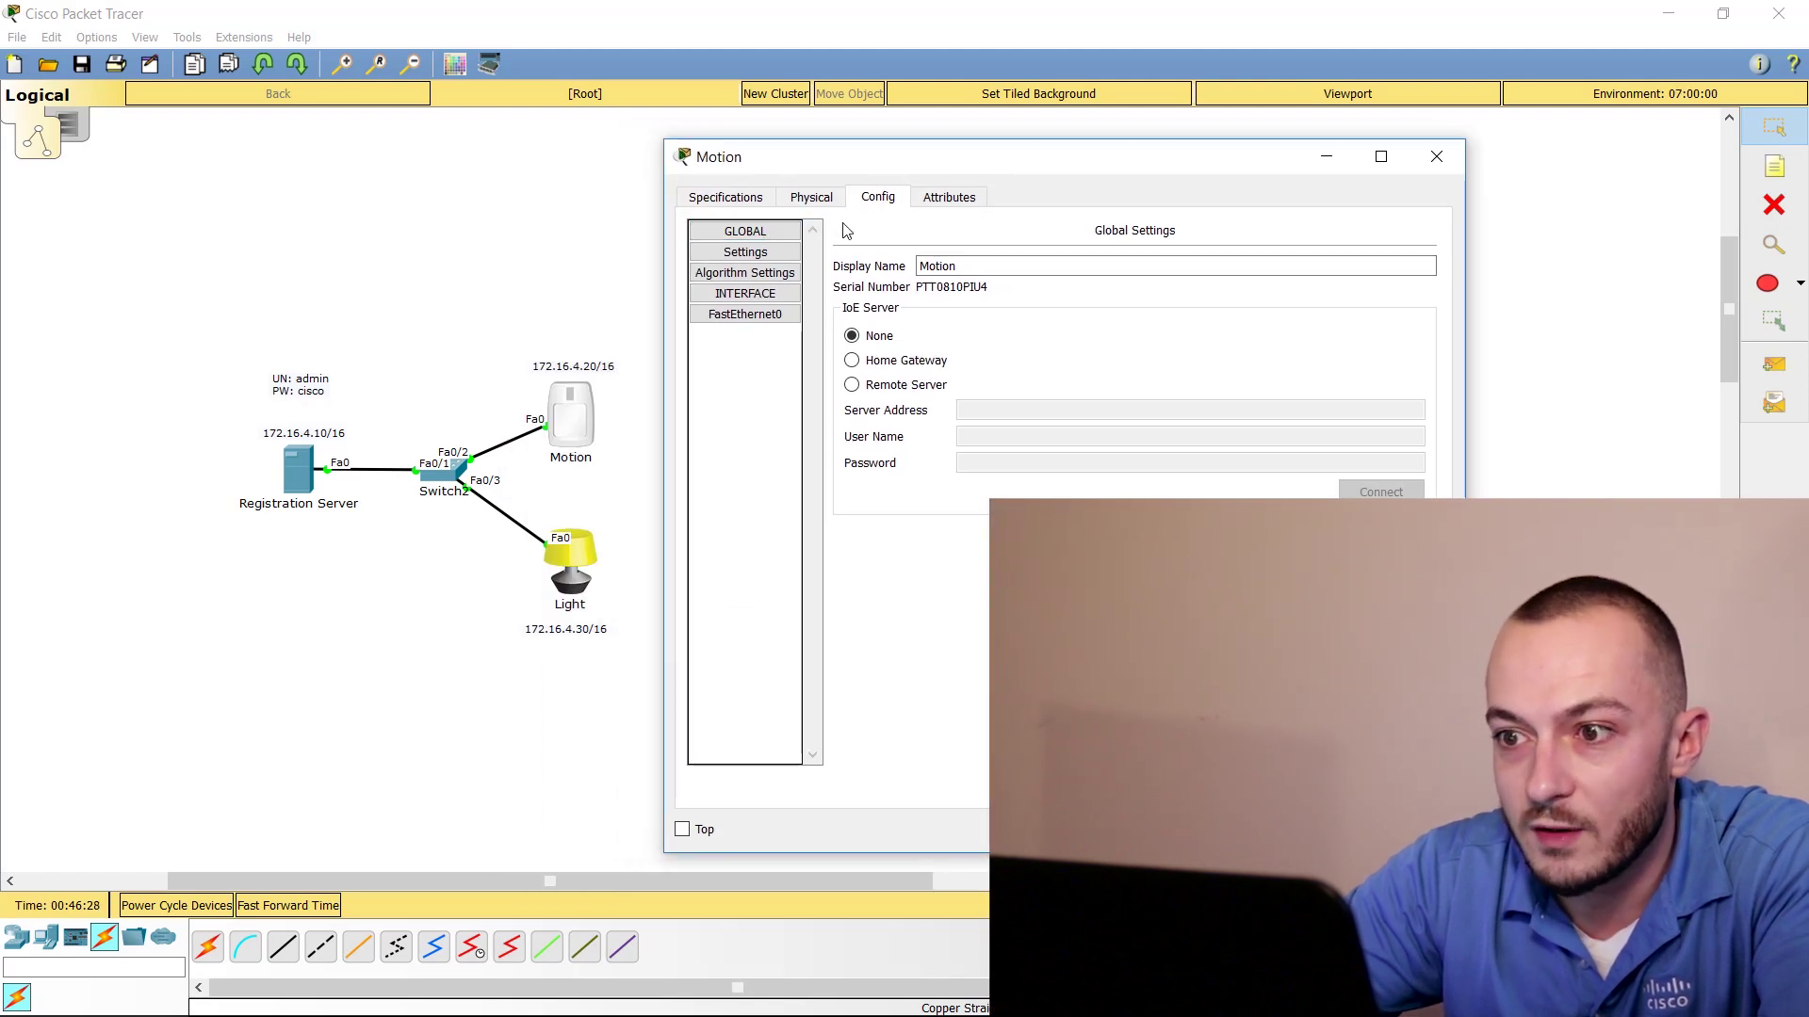
pyautogui.click(745, 251)
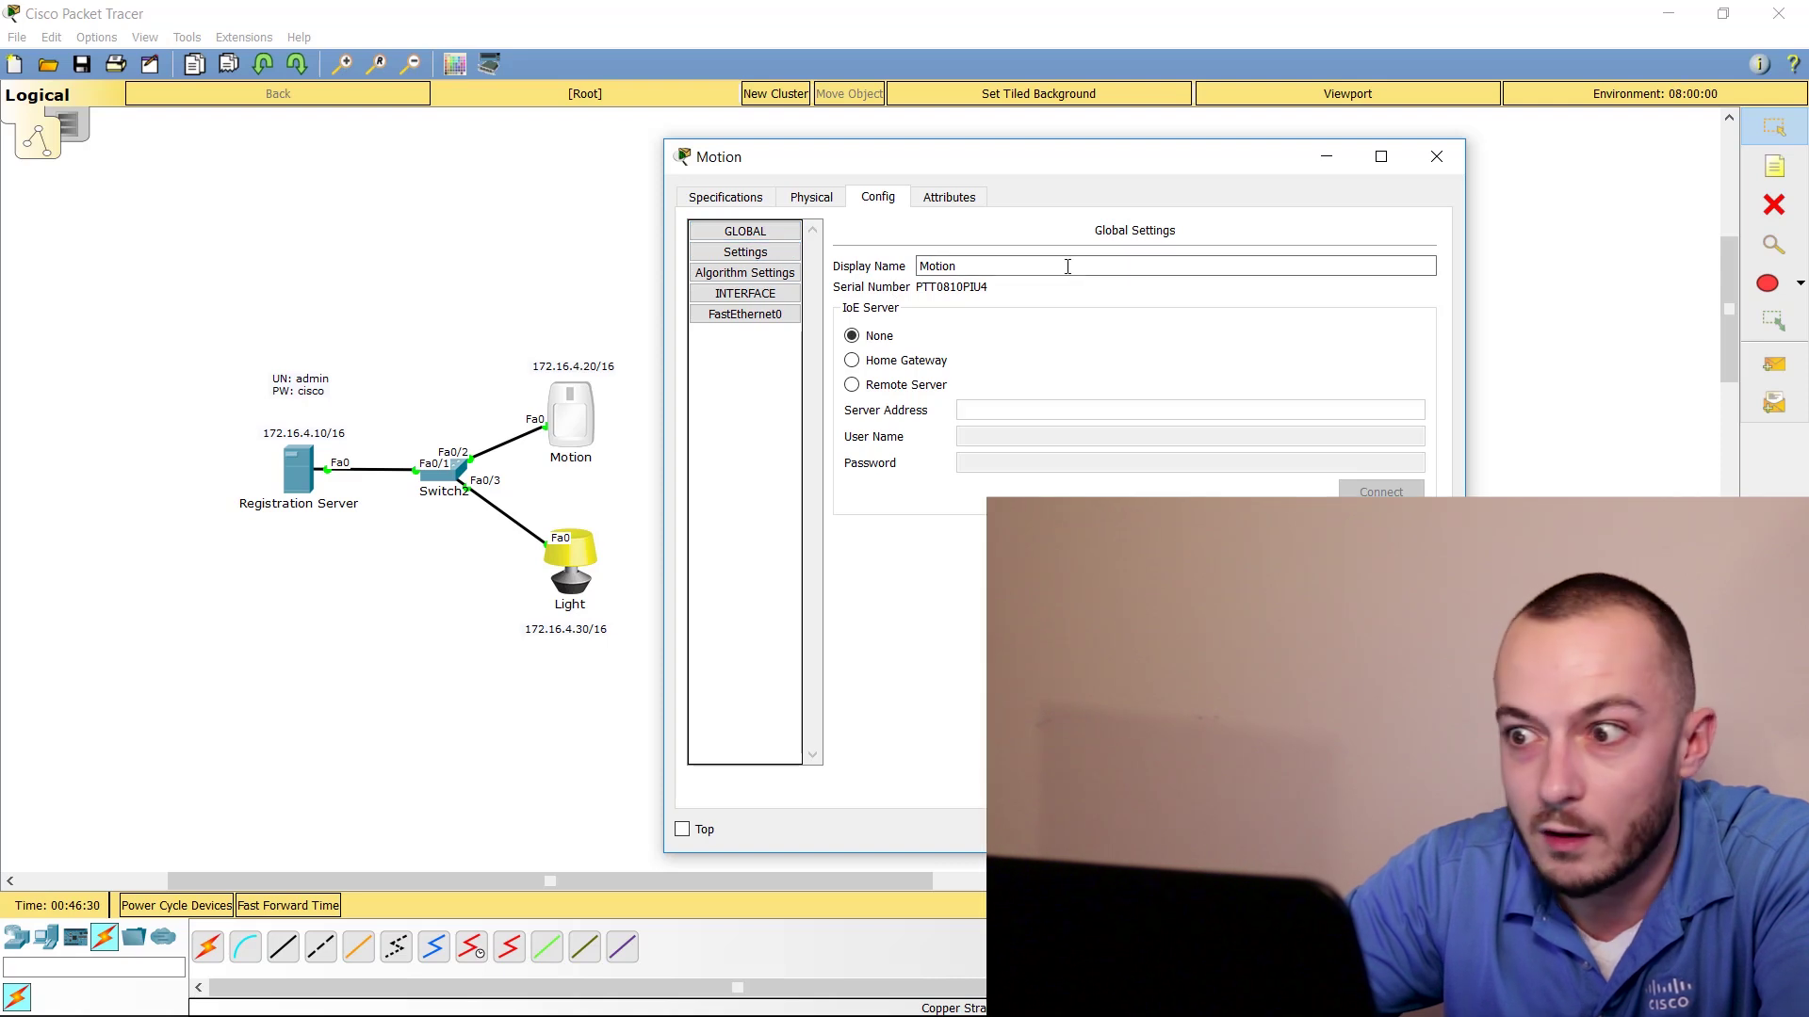
pyautogui.click(853, 386)
# Enter server address 172.16.4.10, user name admin and the account password for Motion
pyautogui.click(1027, 407)
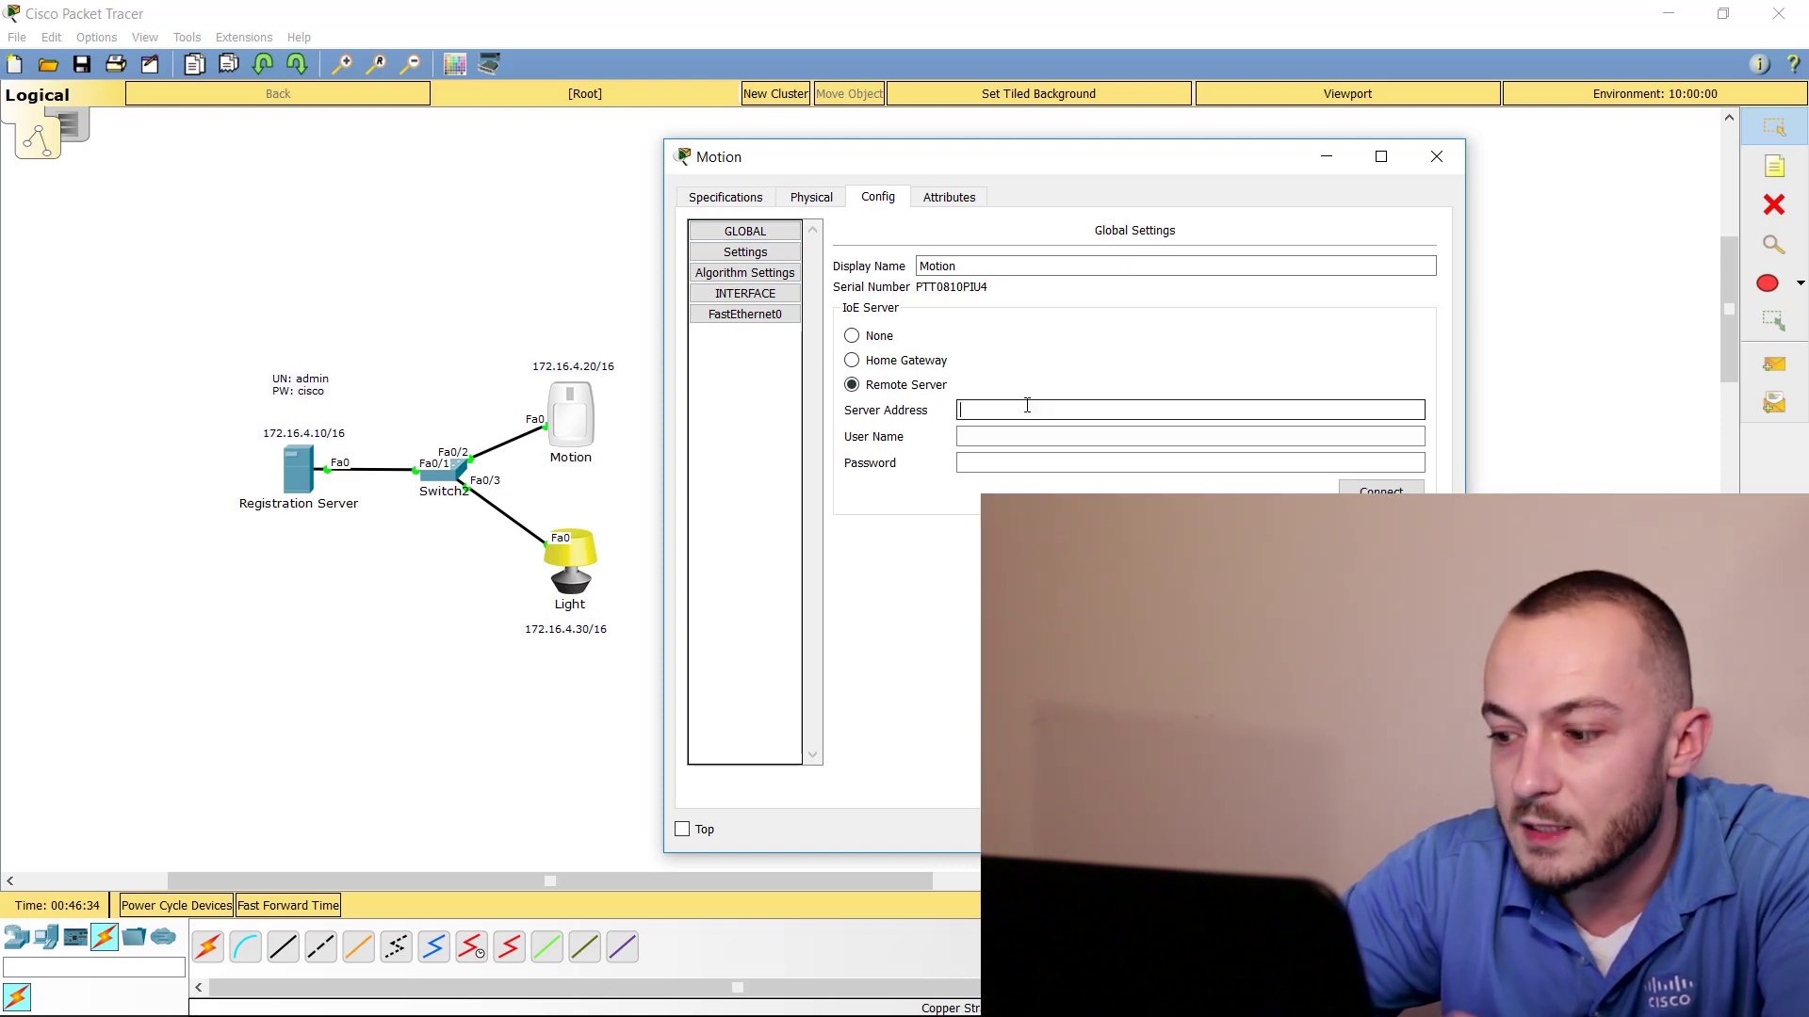
pyautogui.write('172.16.4')
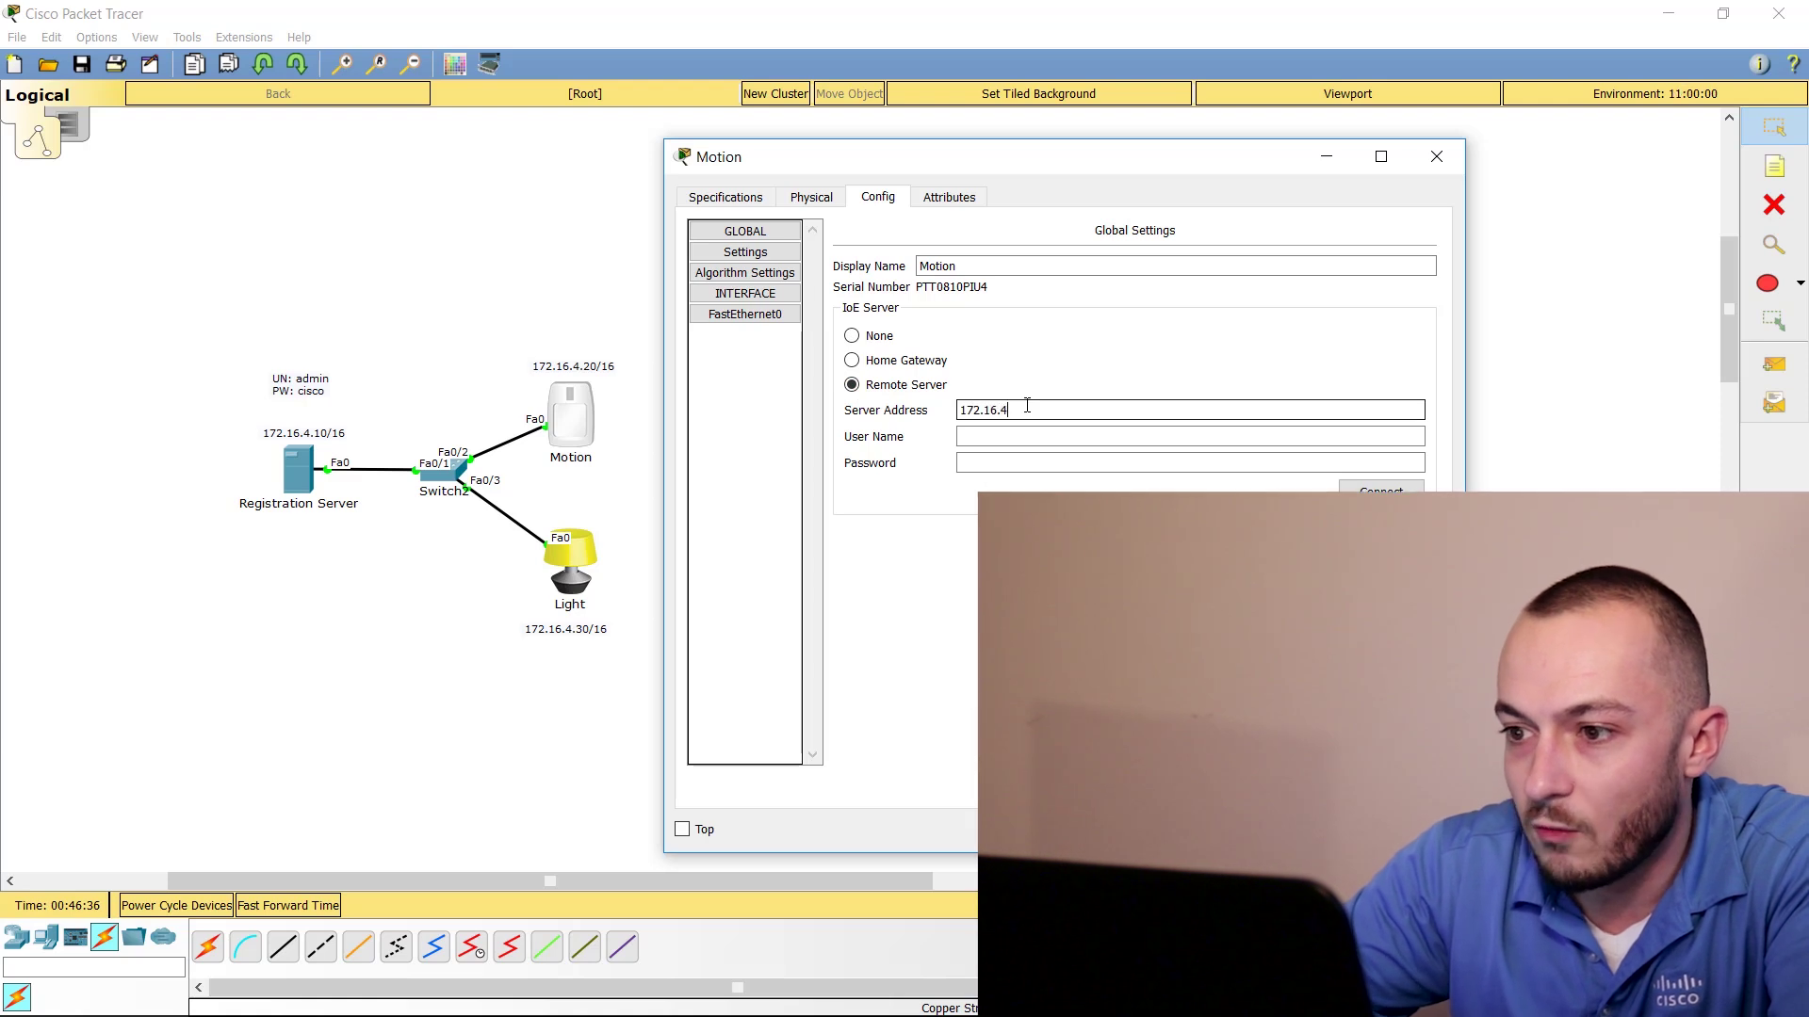
pyautogui.write('.')
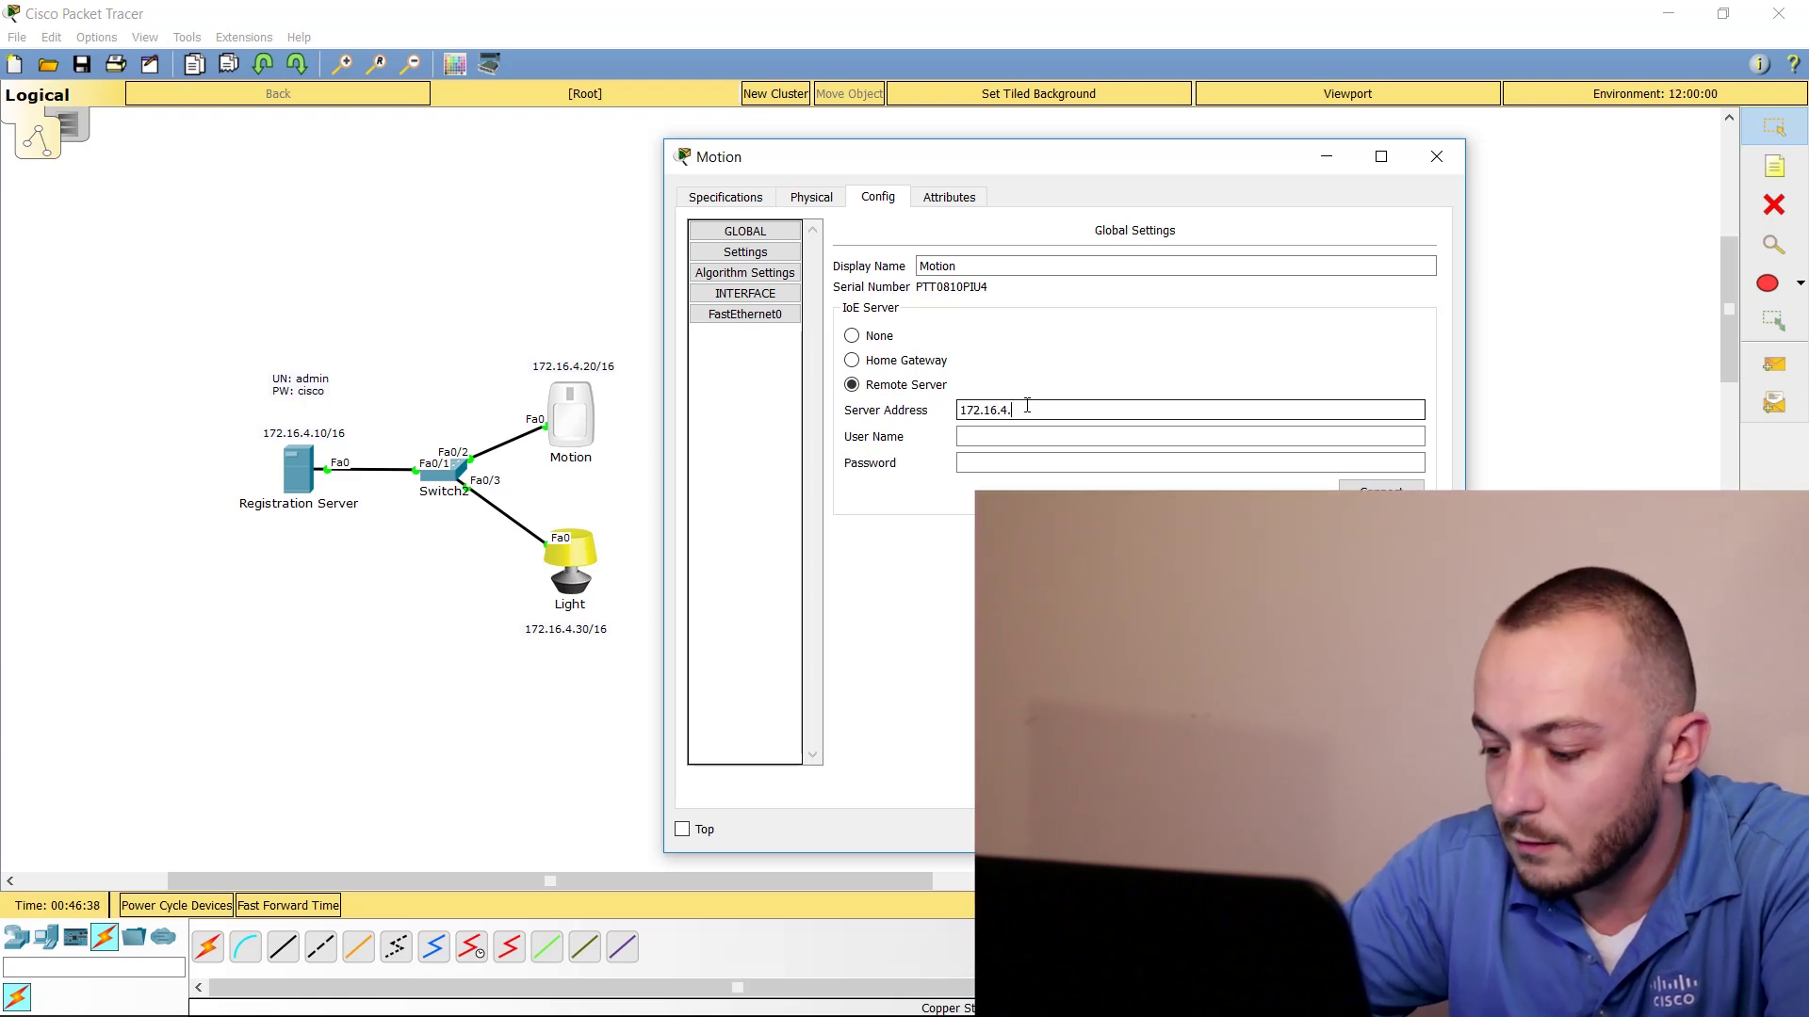
pyautogui.write('10')
pyautogui.write('admi')
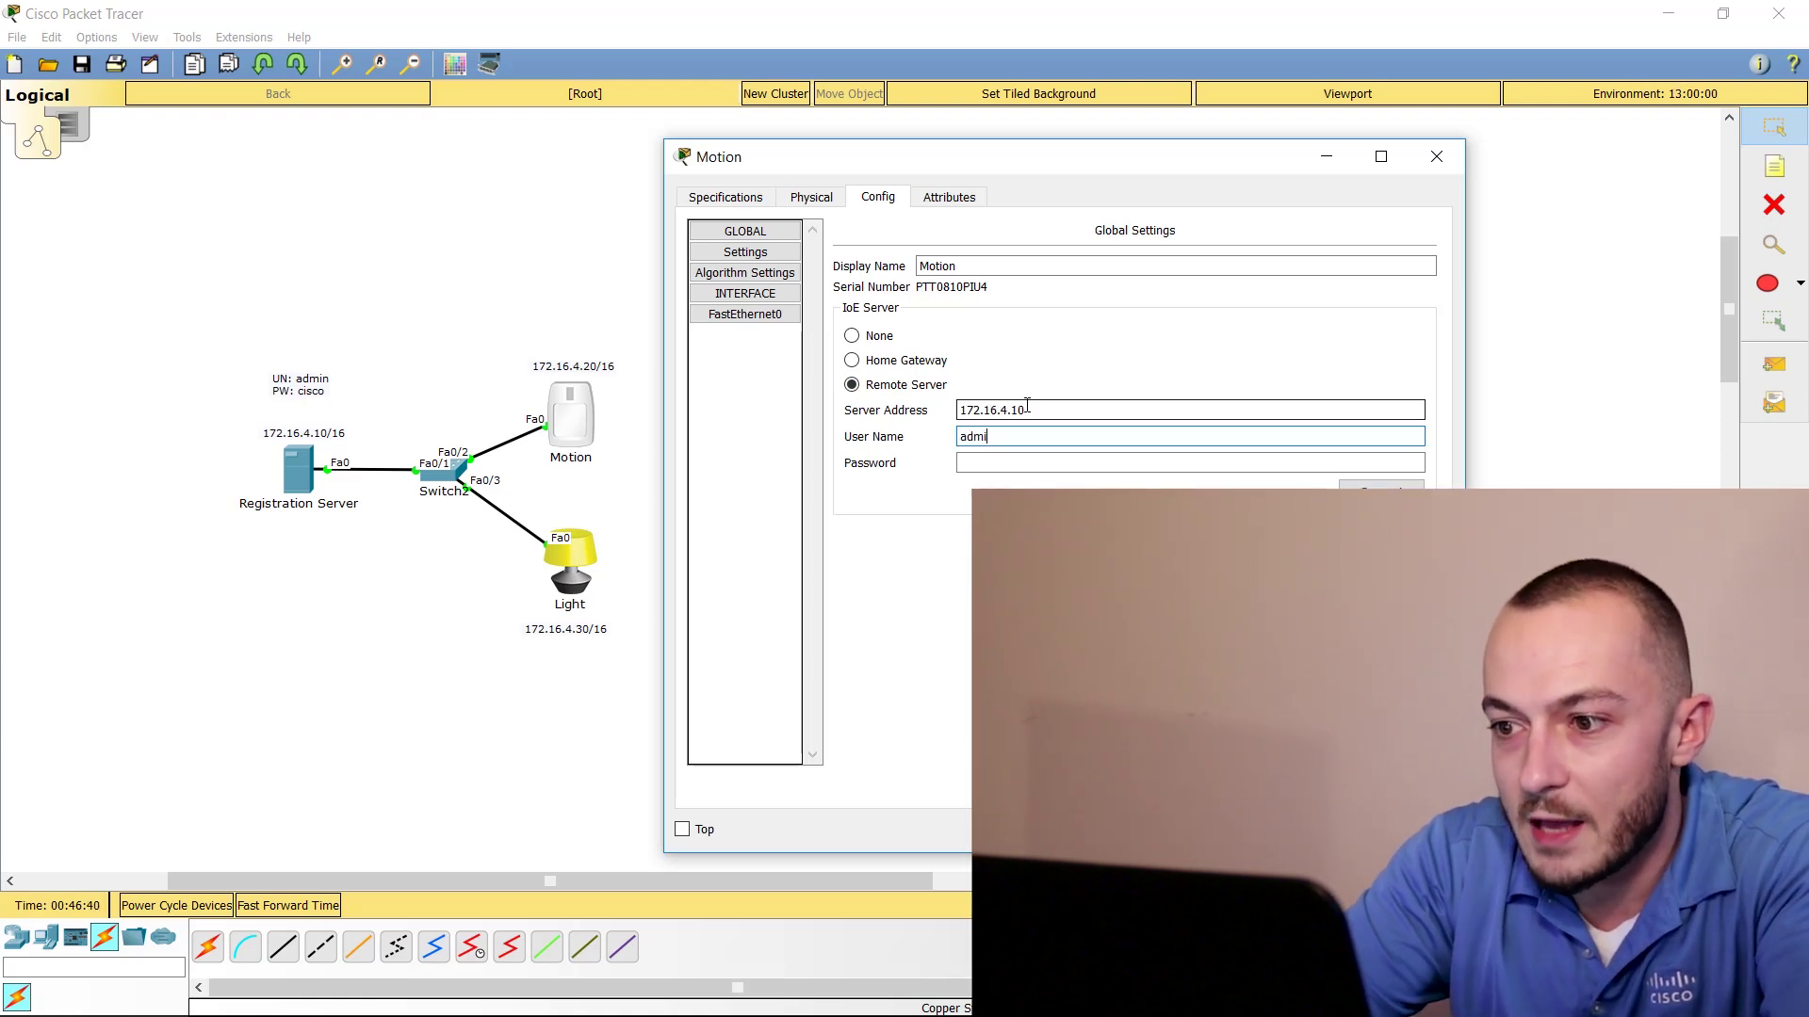
pyautogui.write('n')
pyautogui.press('Tab')
pyautogui.write('cisco')
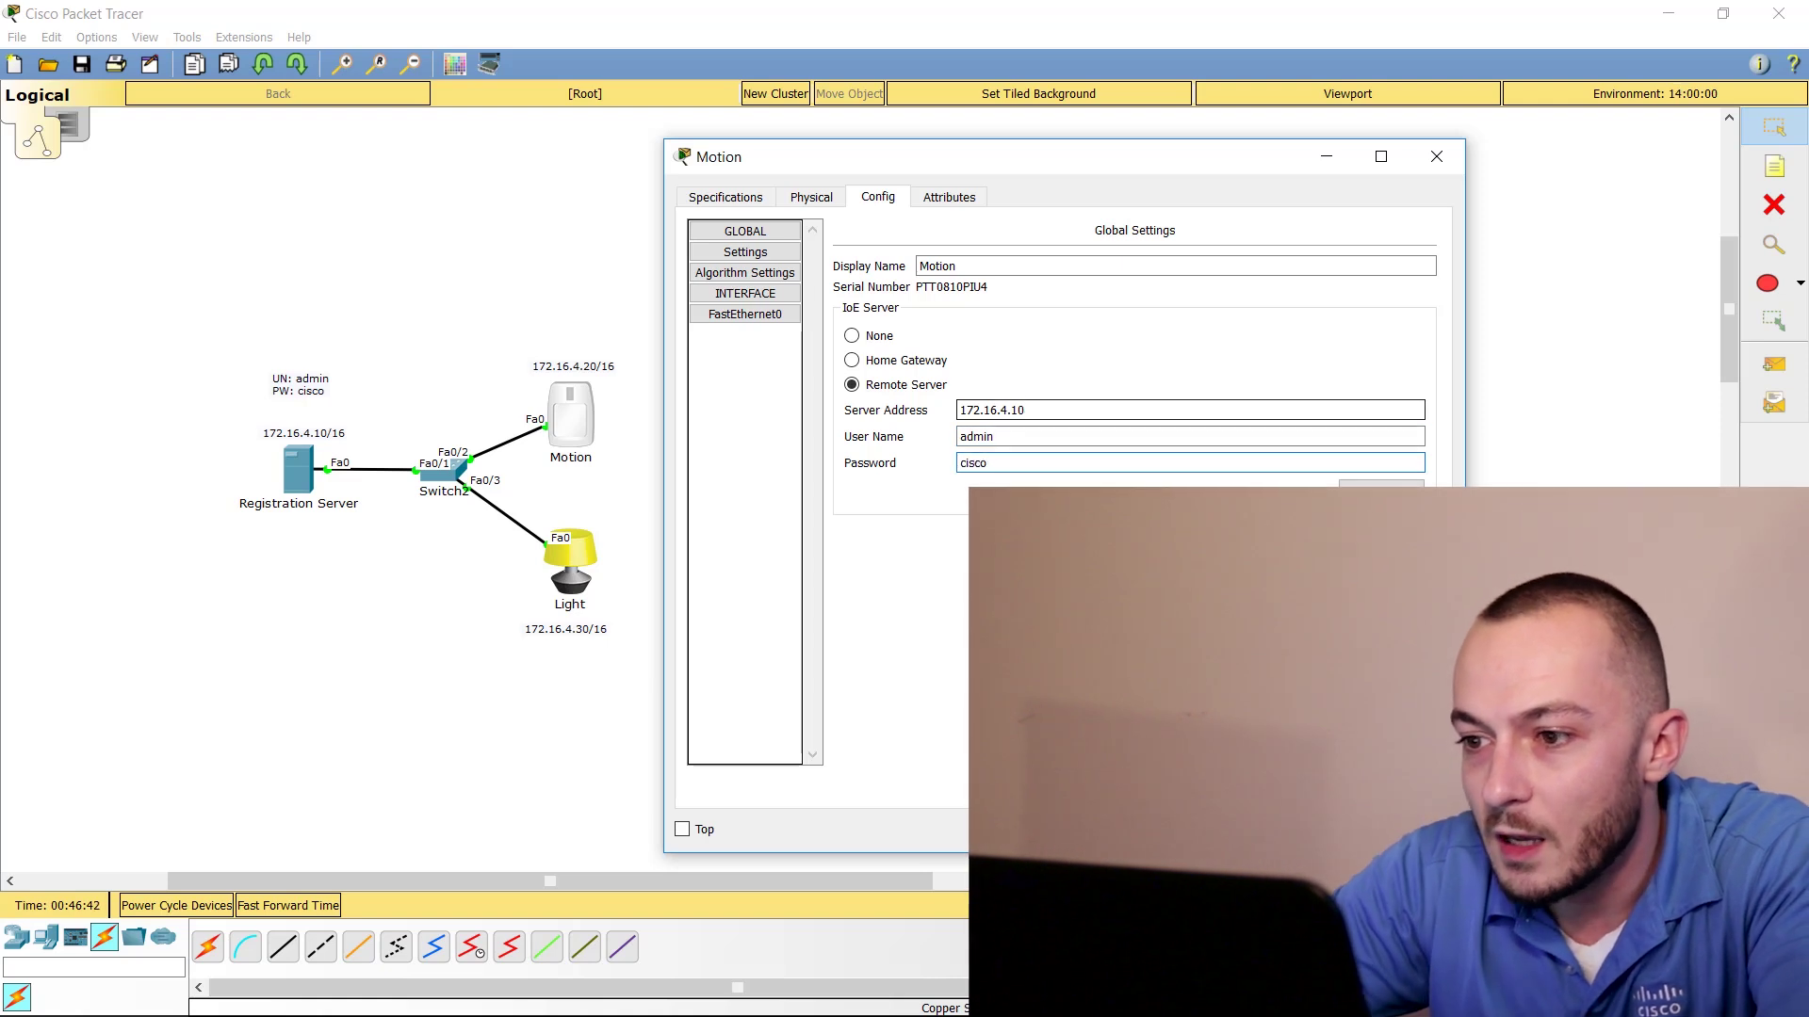
pyautogui.press('Tab')
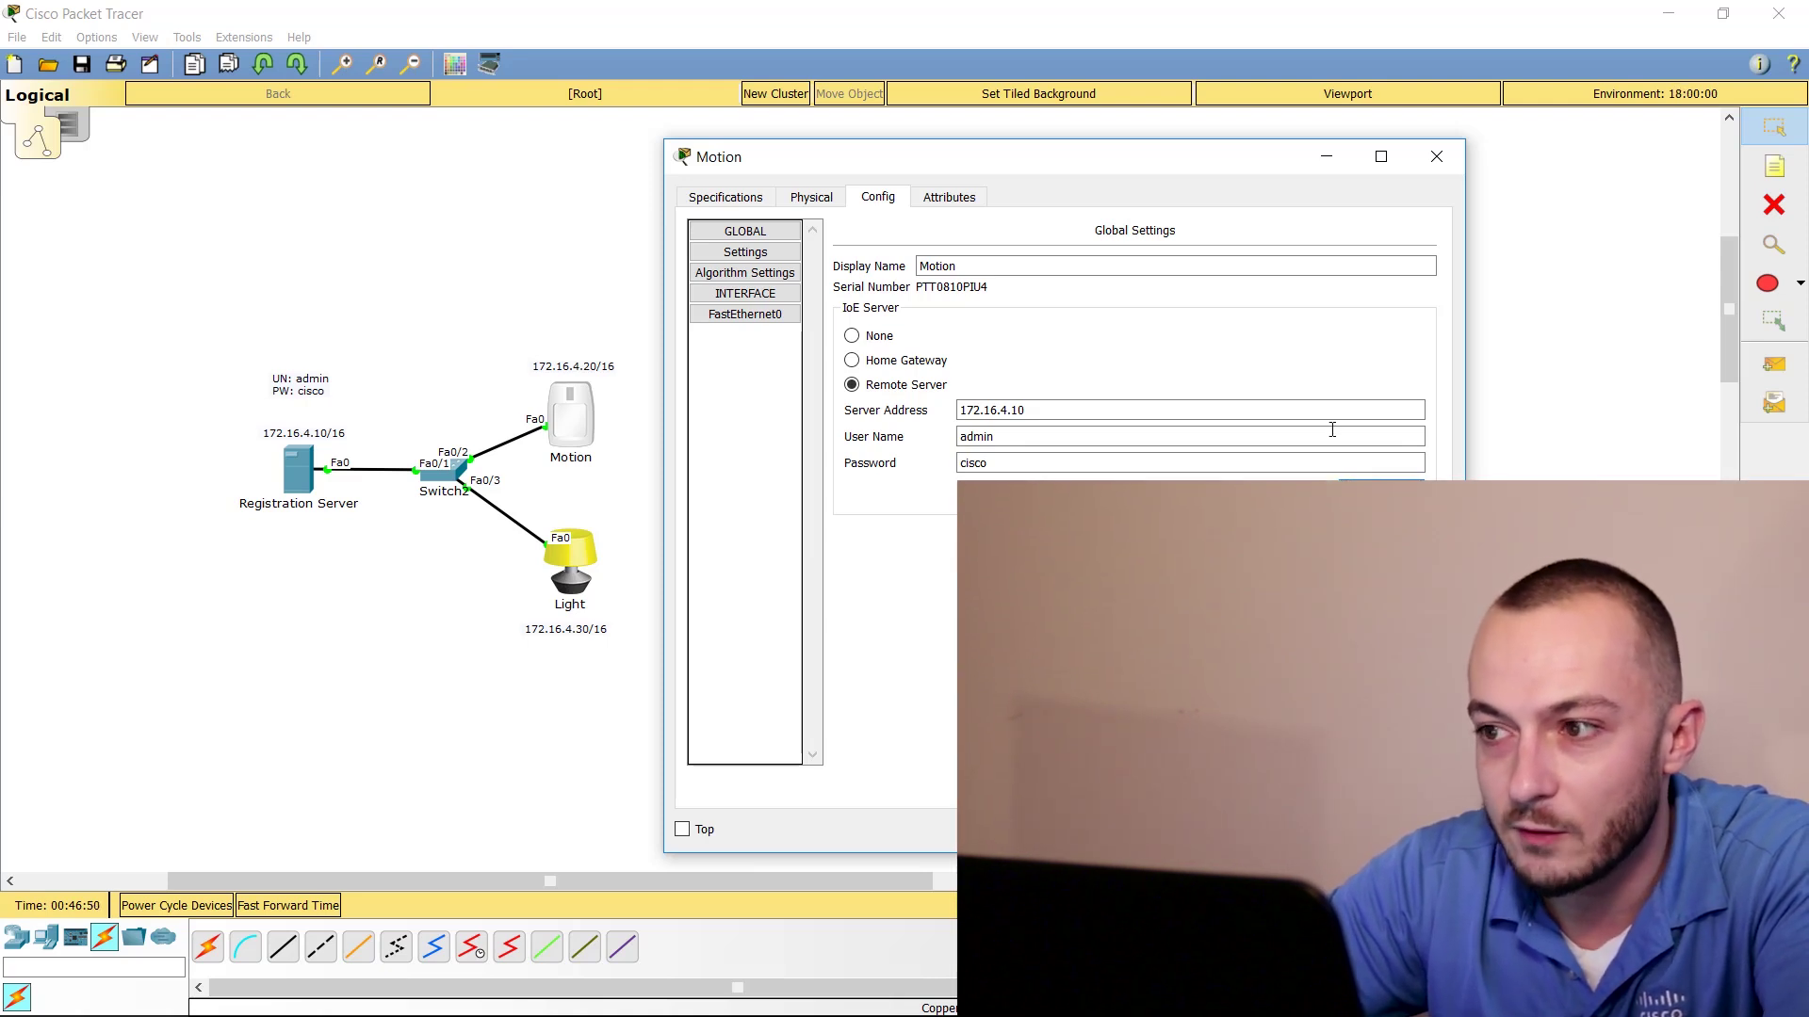
# Close the Motion settings and set the Light's IoE Server option to Remote Server
pyautogui.click(1437, 157)
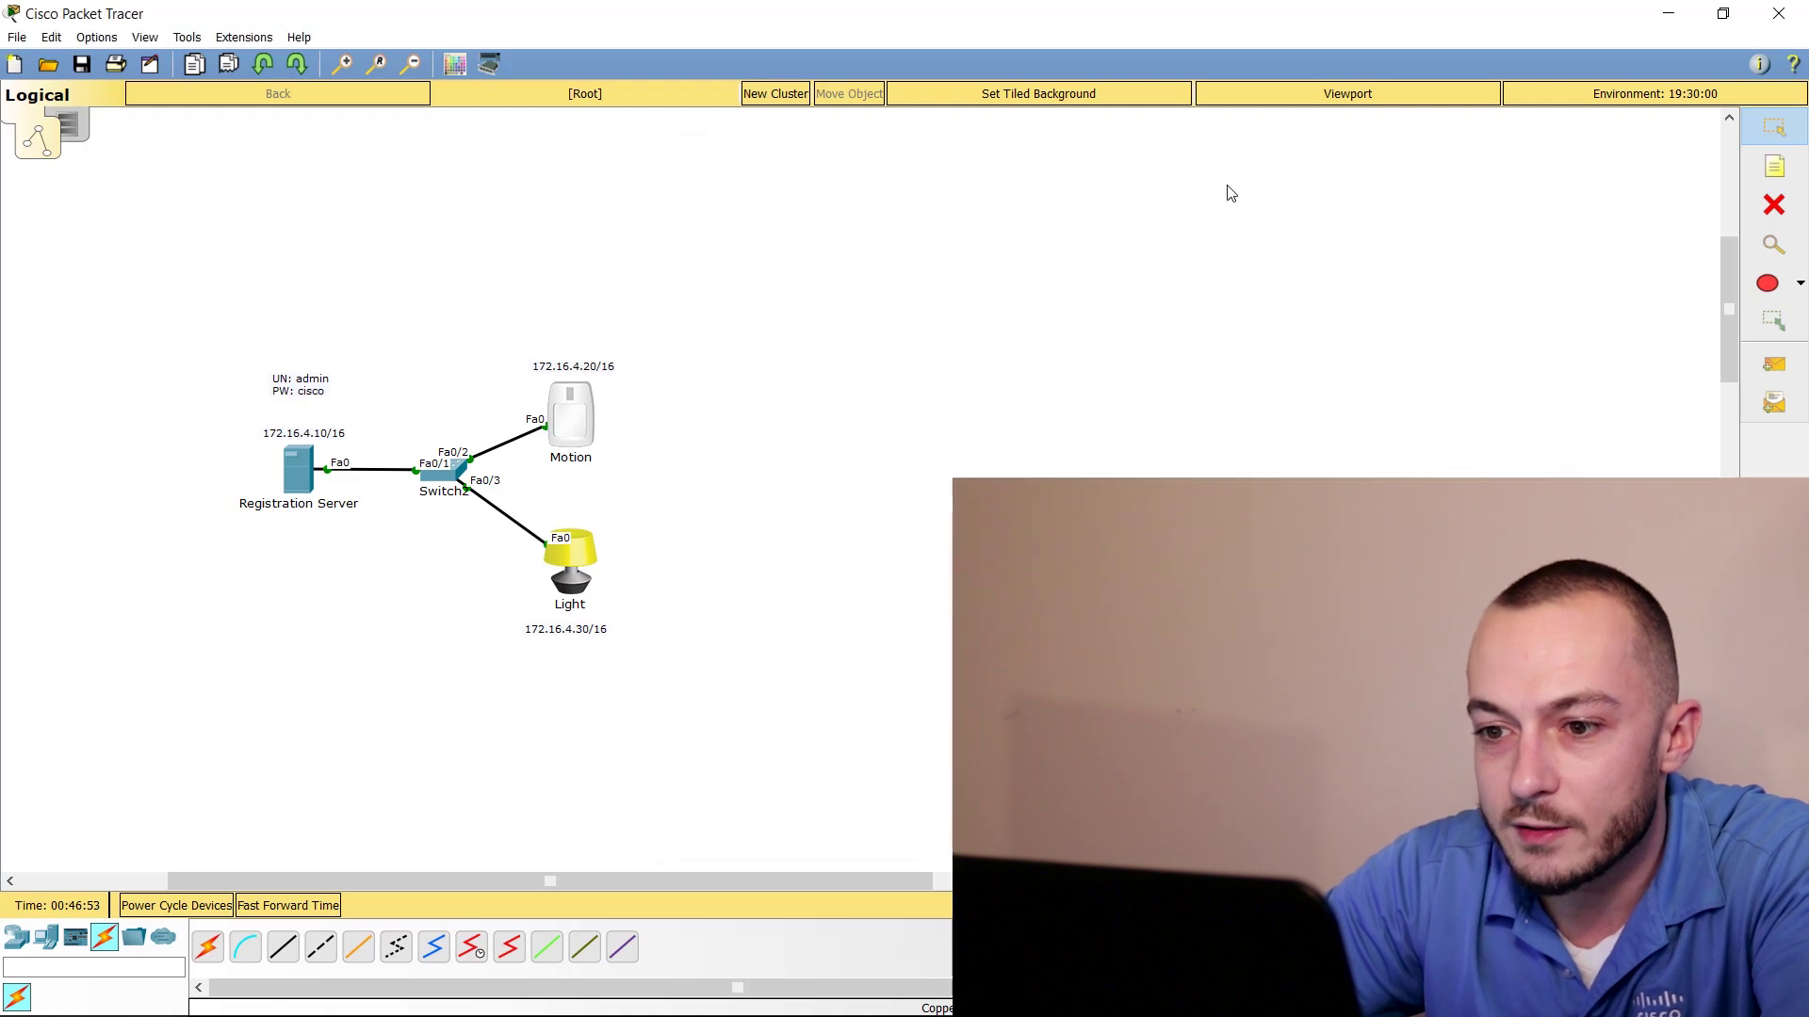
pyautogui.click(578, 567)
pyautogui.moveTo(890, 191); pyautogui.dragTo(1063, 139)
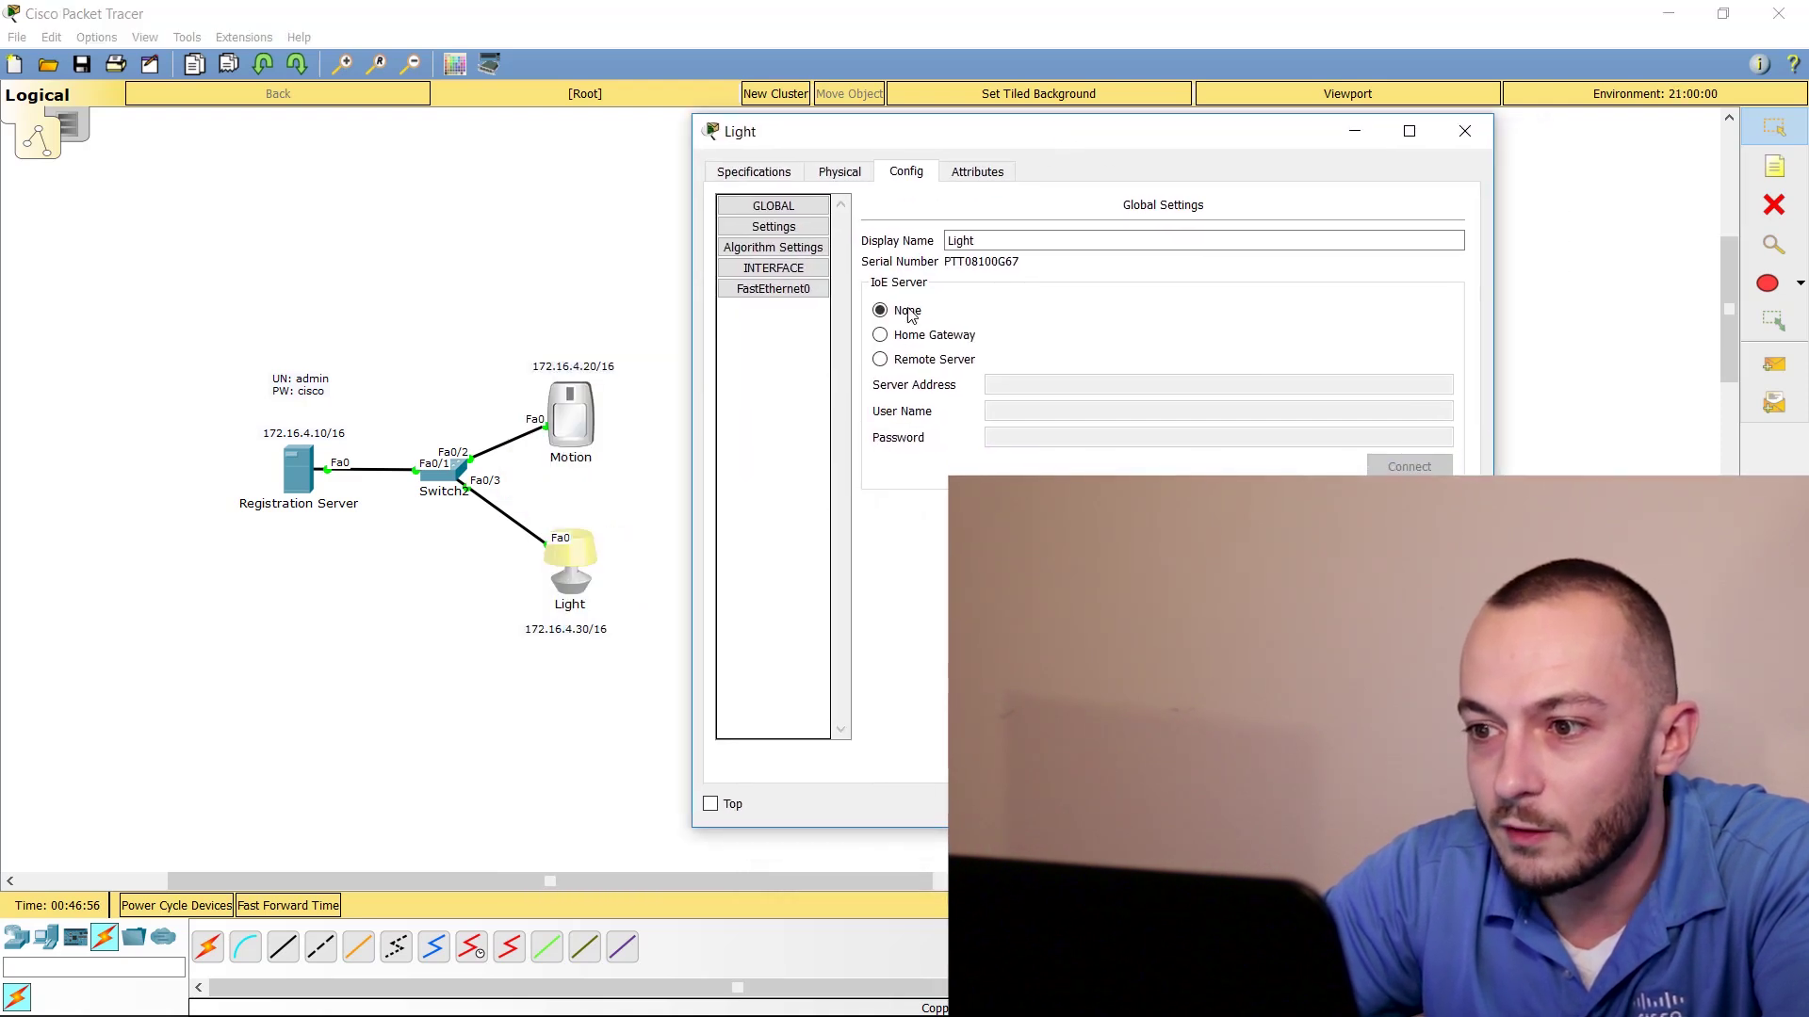
pyautogui.click(881, 358)
# Connect the Light to 172.16.4.10 with the admin user name and the account password, then close the window
pyautogui.click(1019, 386)
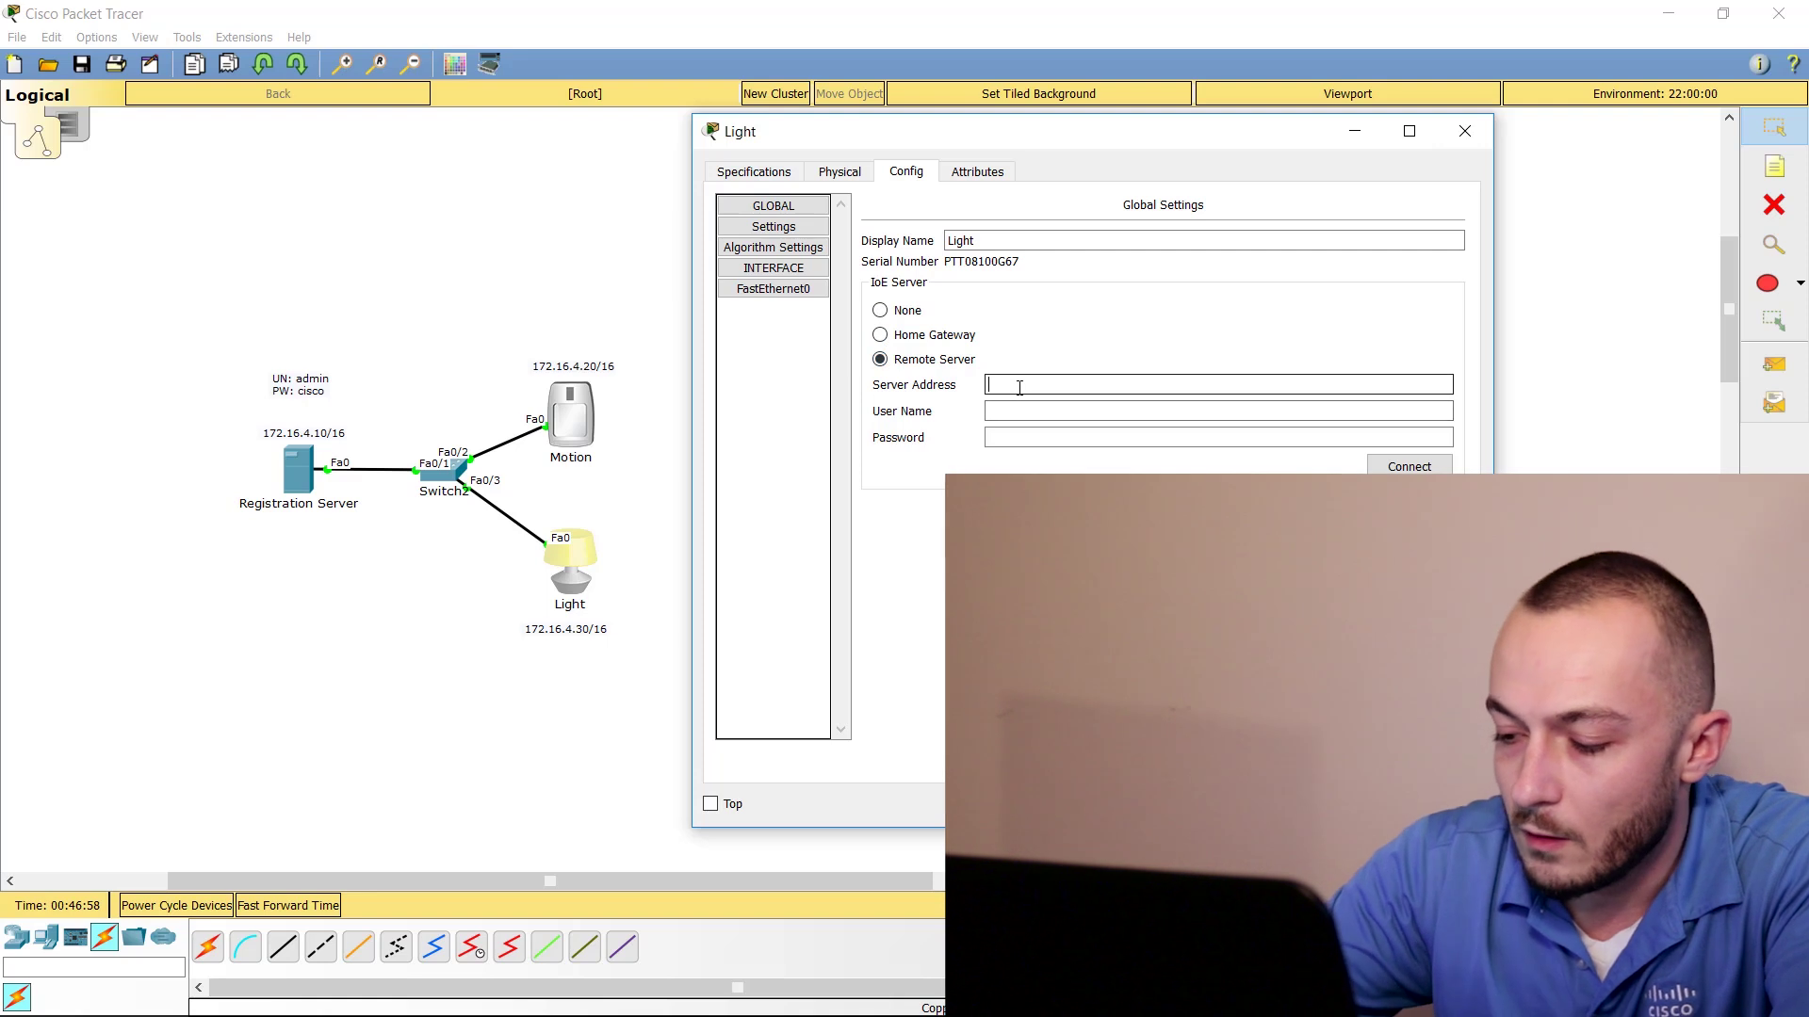
pyautogui.write('172.16.4')
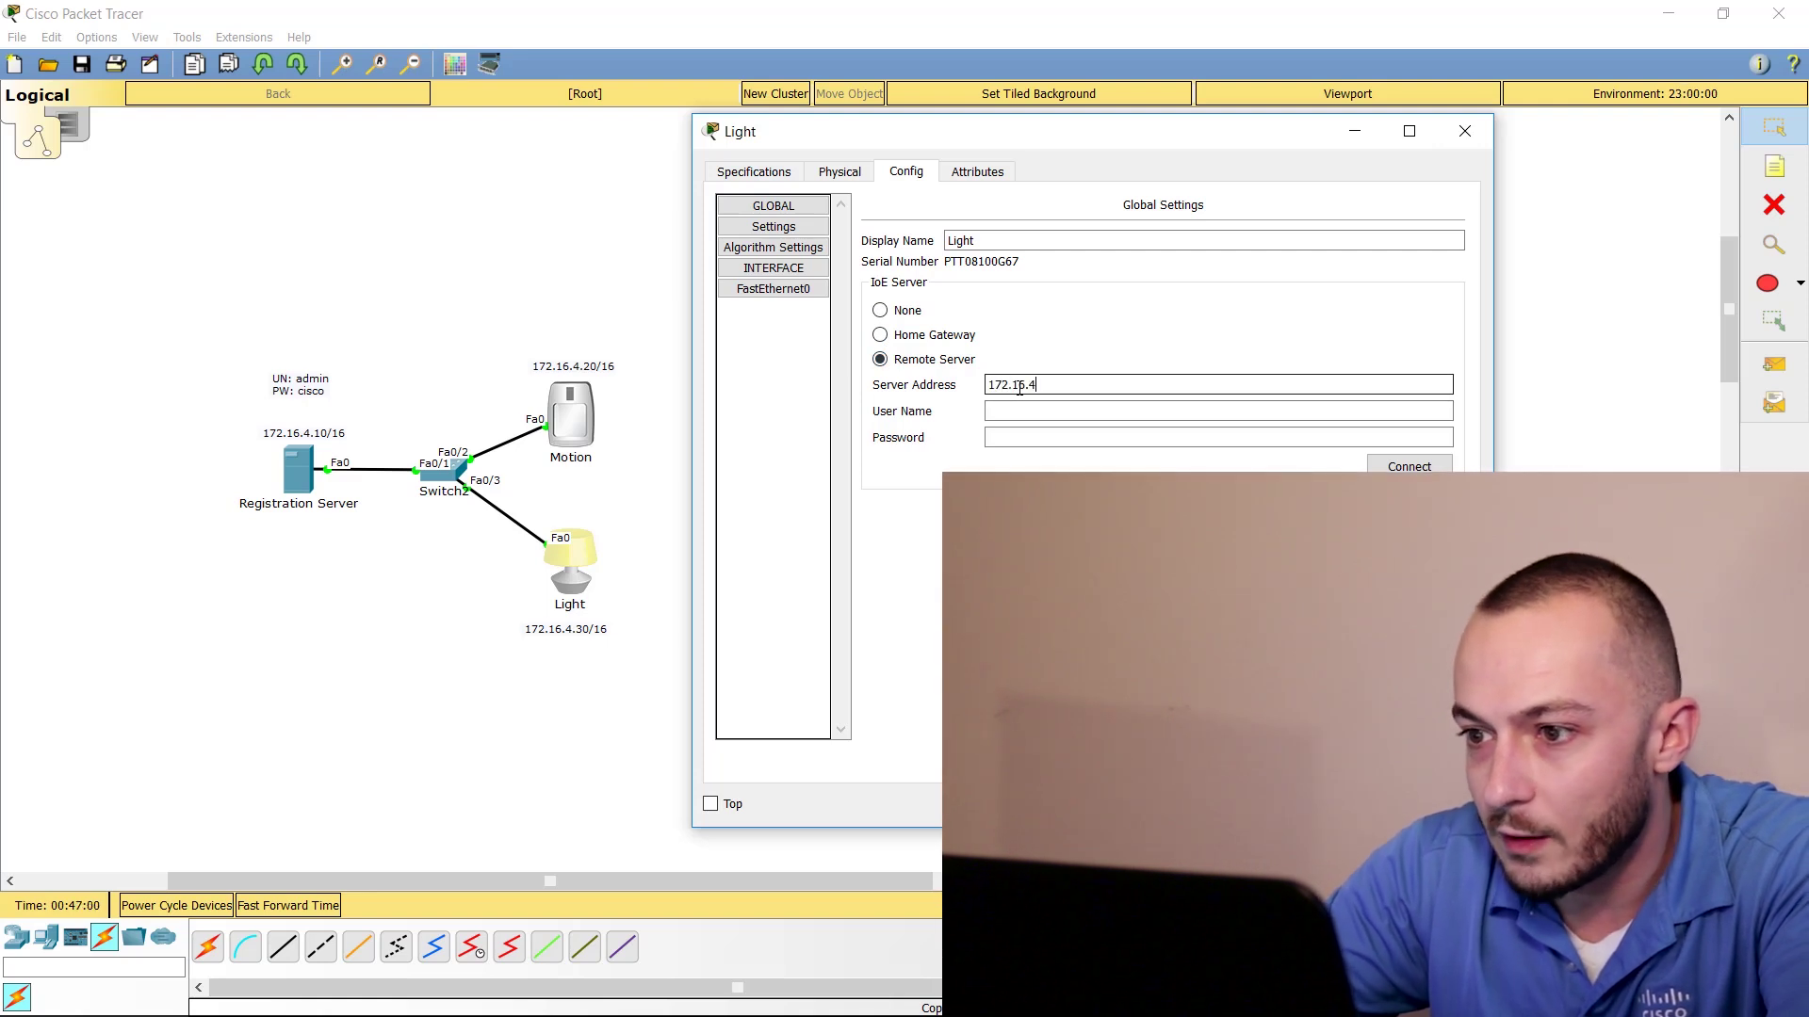
pyautogui.write('.10')
pyautogui.press('Tab')
pyautogui.write('adm')
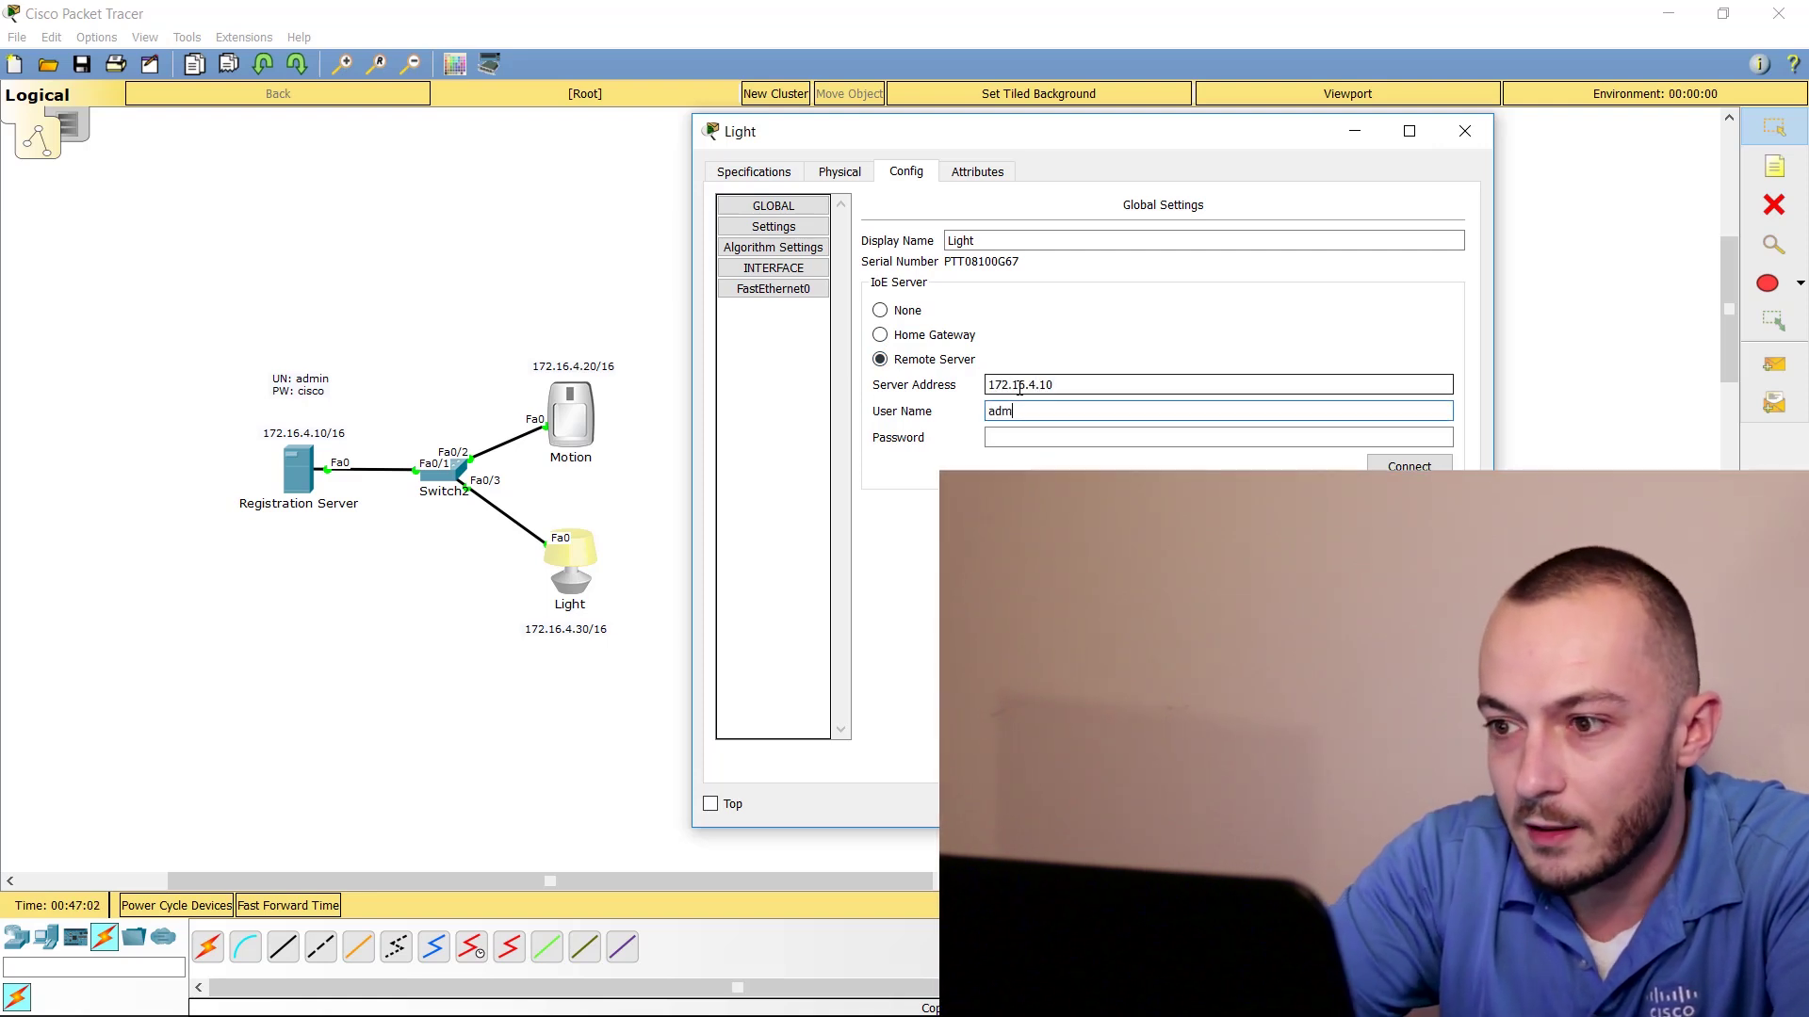
pyautogui.press('Tab')
pyautogui.write('cisco')
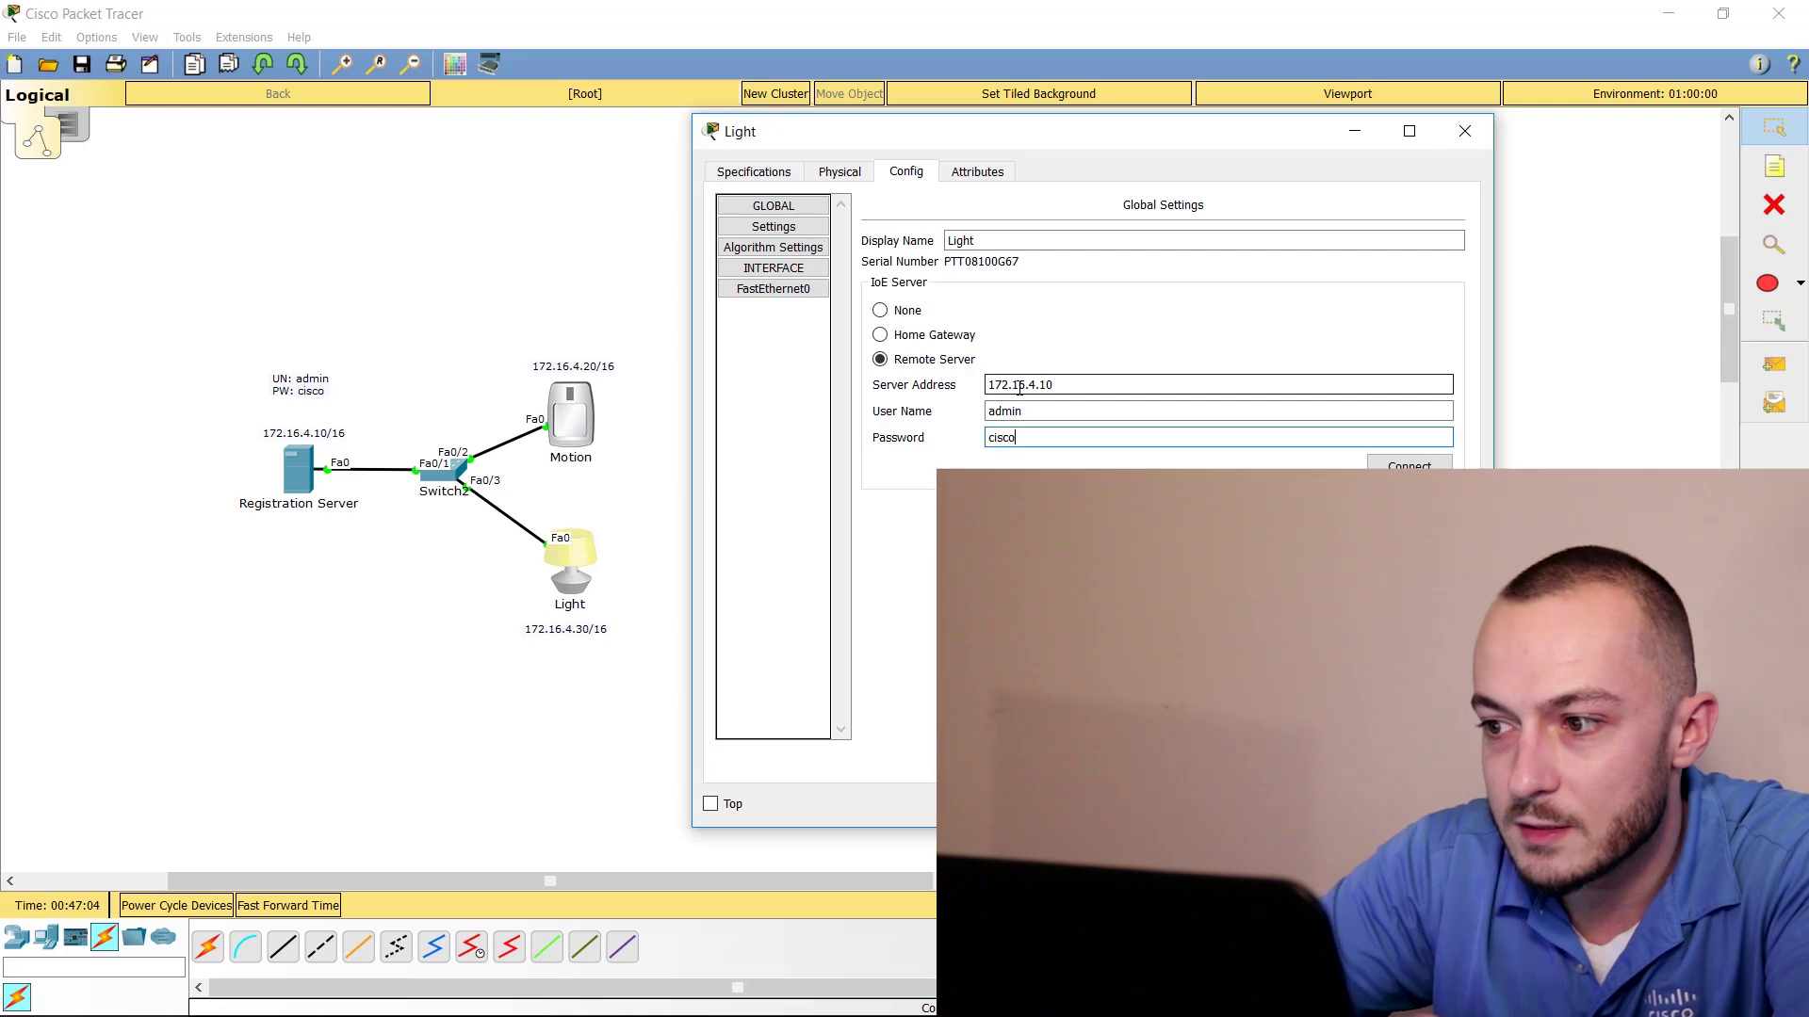
pyautogui.click(1410, 461)
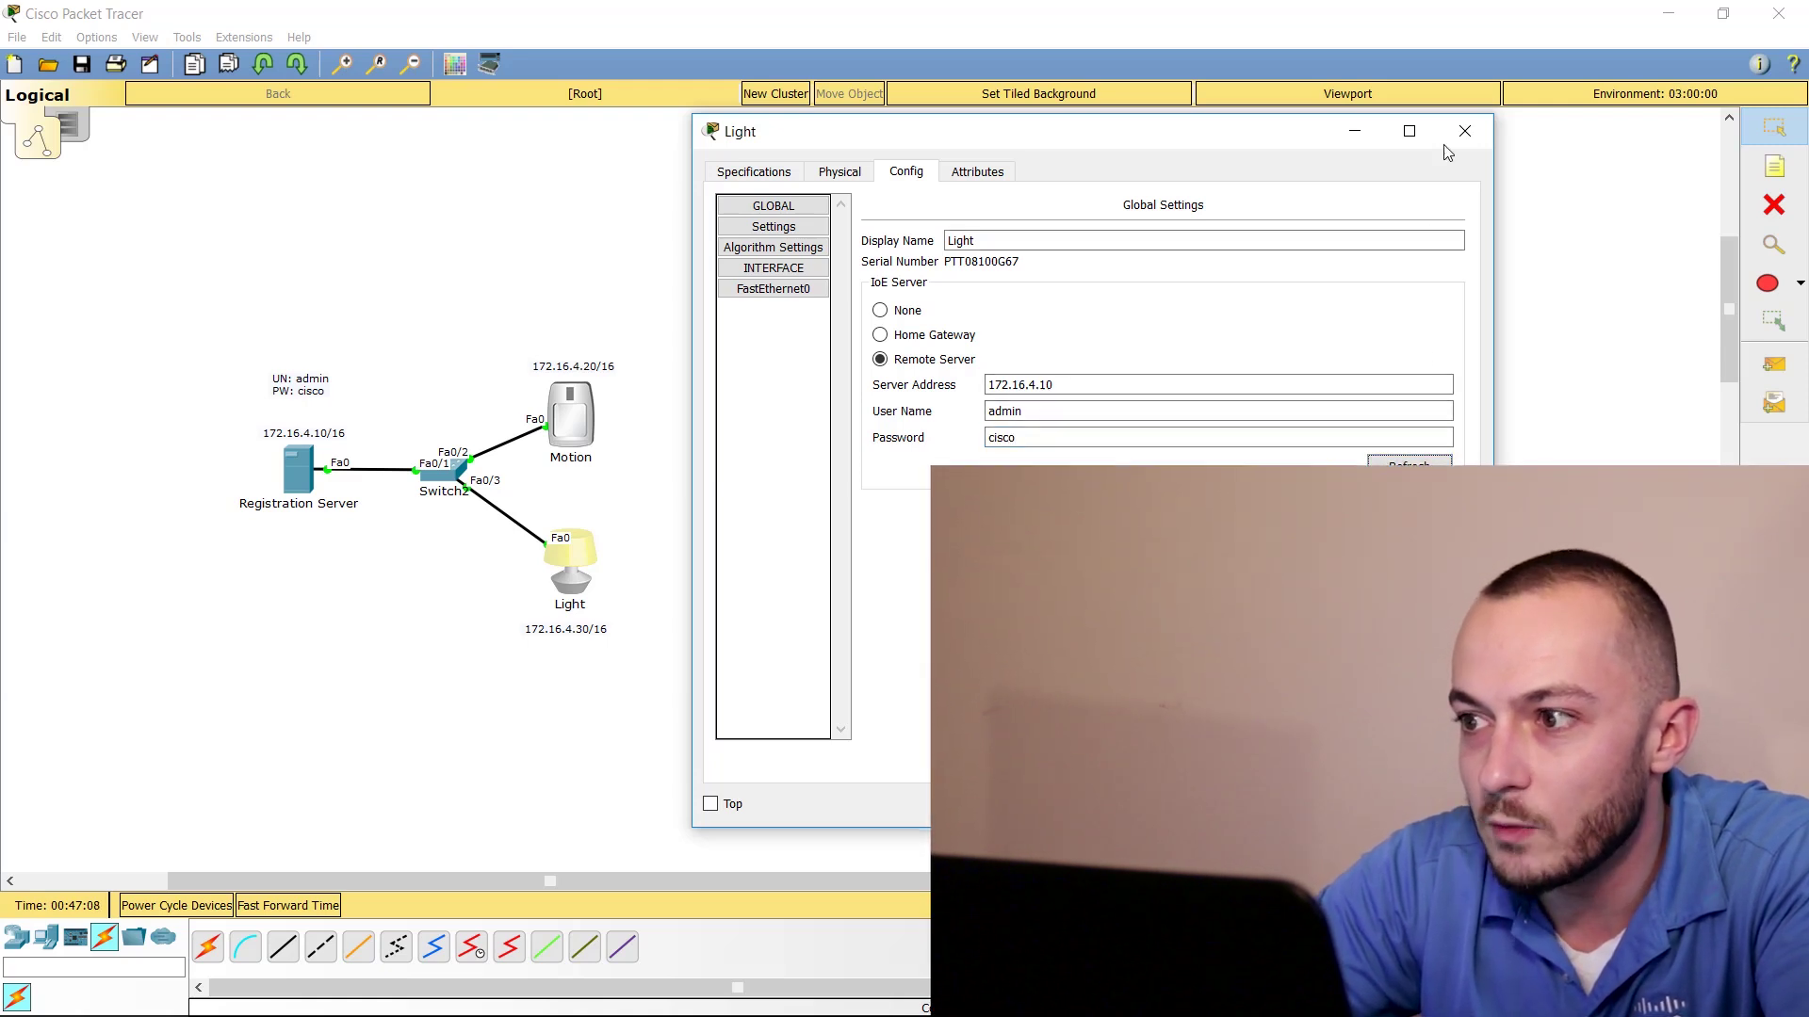
pyautogui.click(1465, 131)
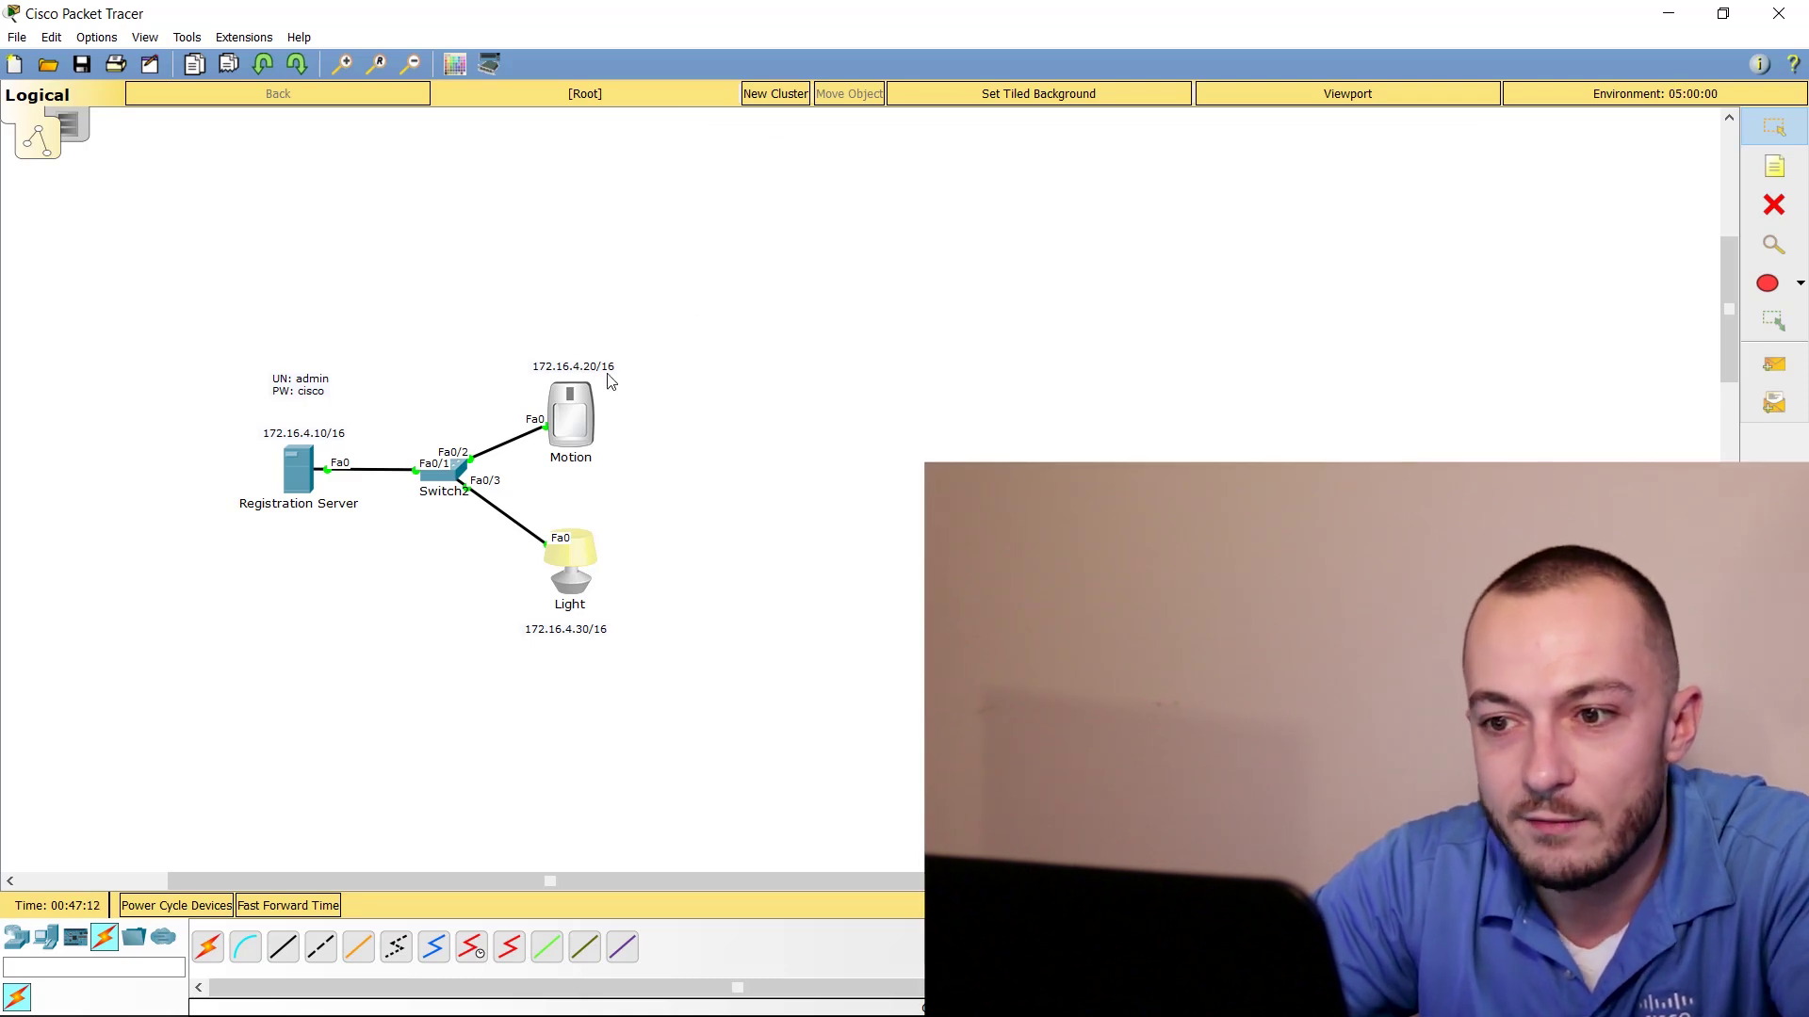
pyautogui.click(298, 468)
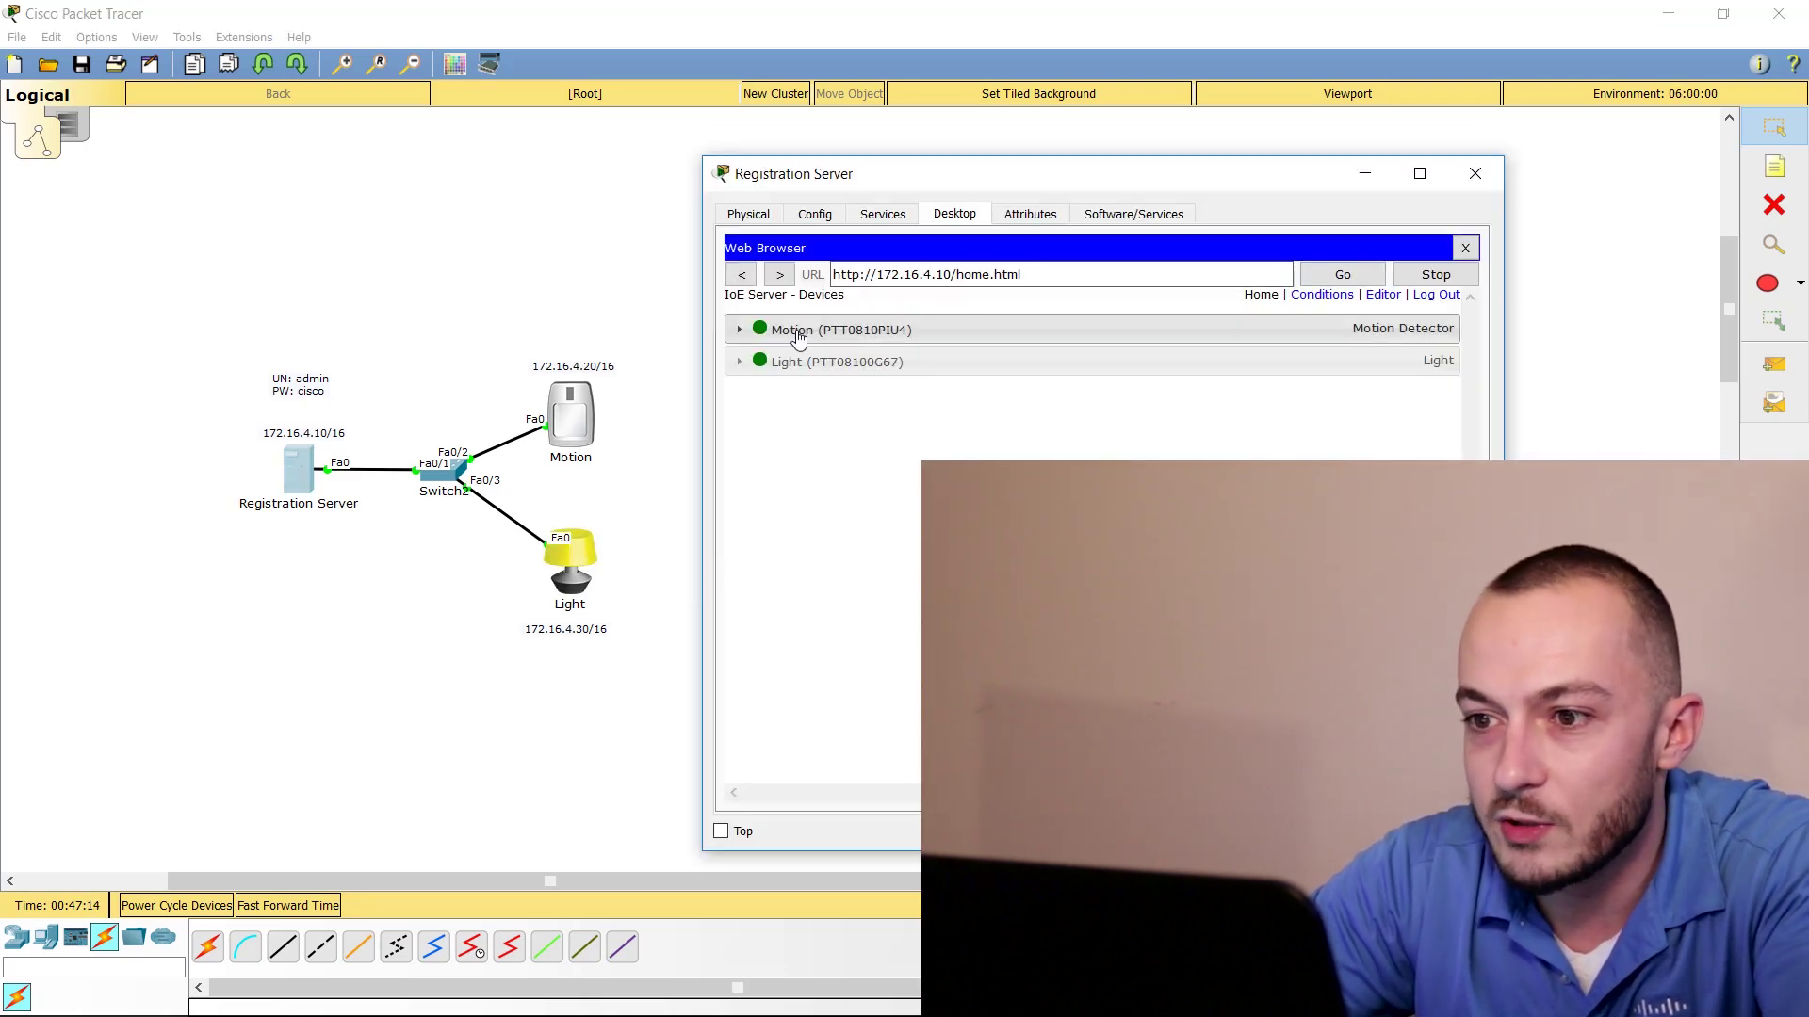
pyautogui.moveTo(885, 179); pyautogui.dragTo(929, 161)
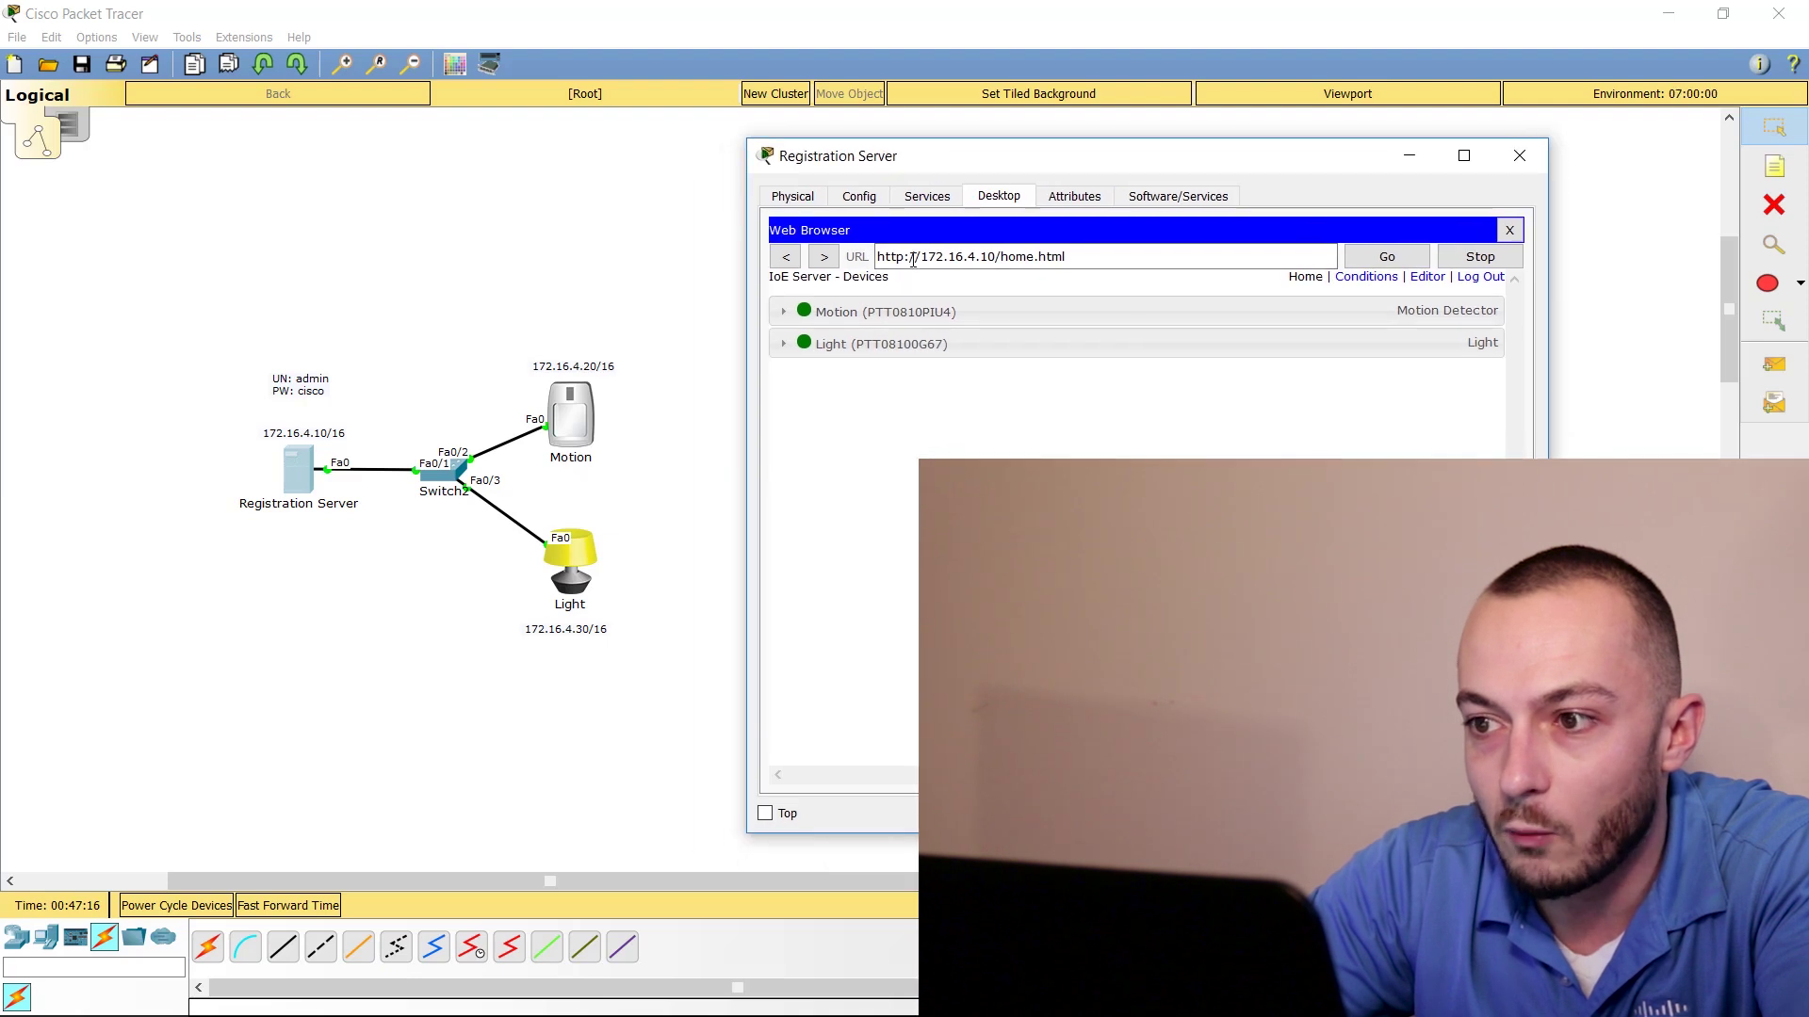
pyautogui.click(783, 311)
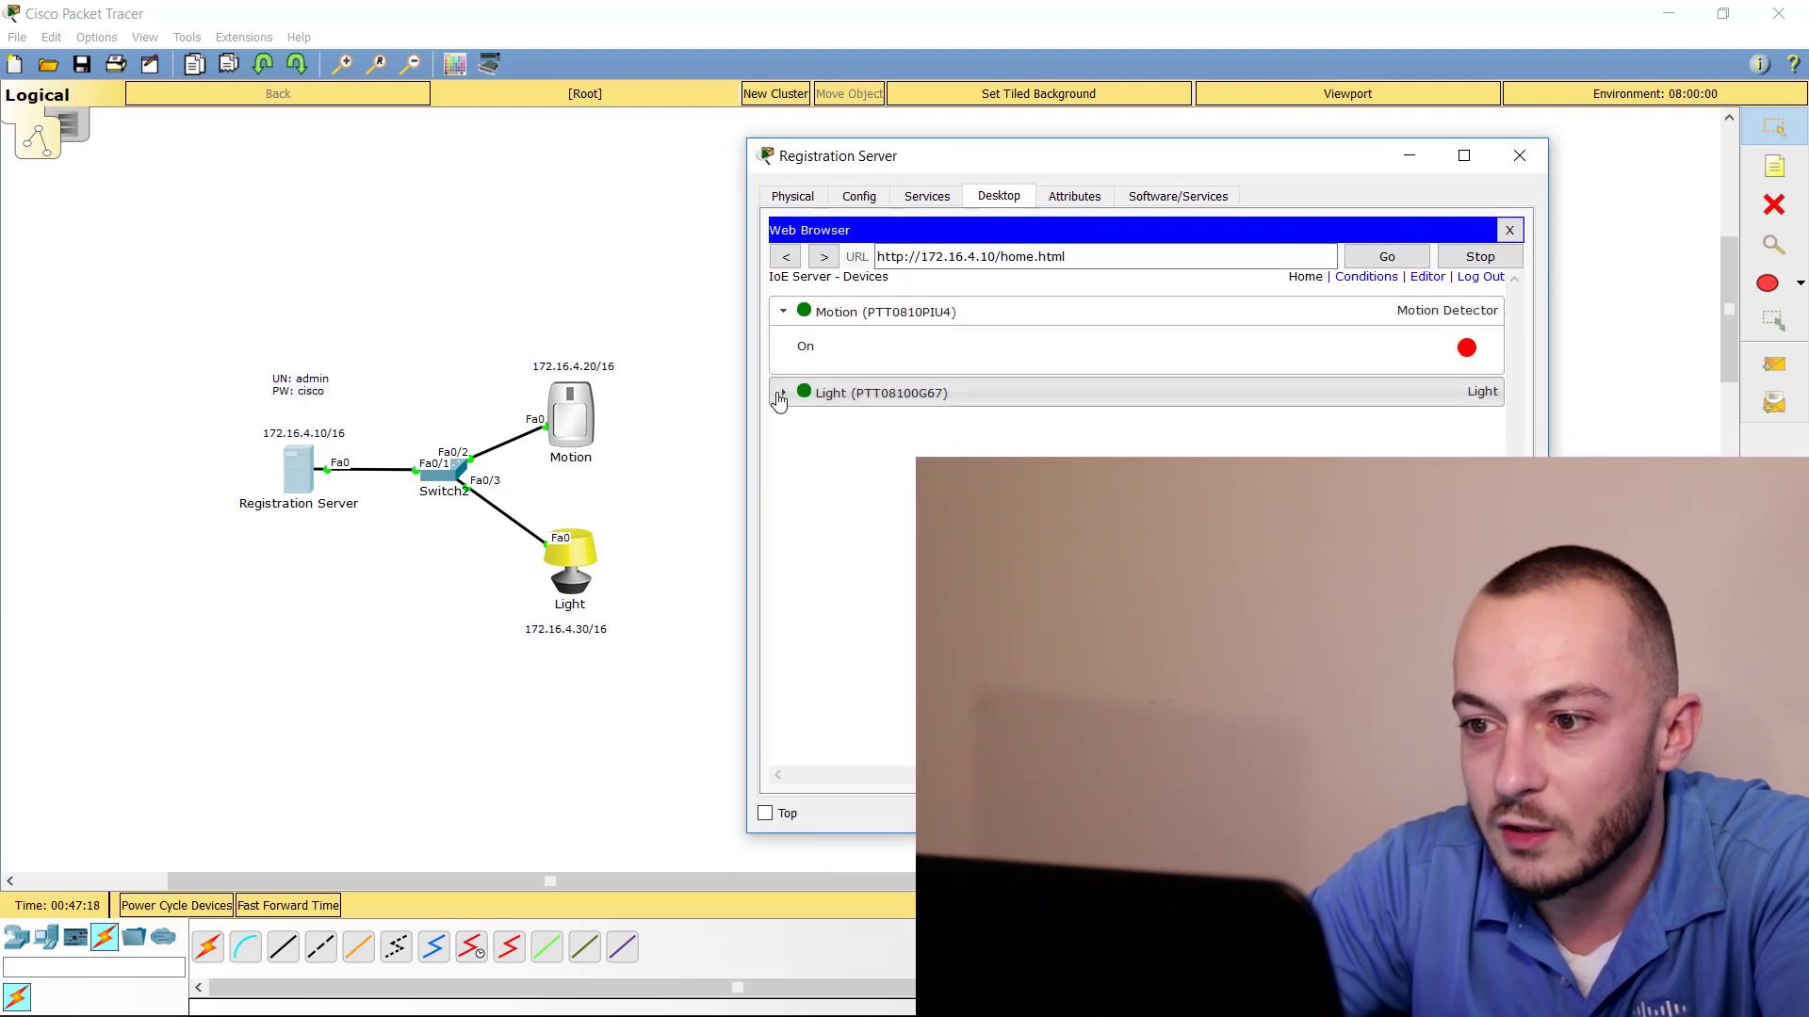
pyautogui.click(781, 394)
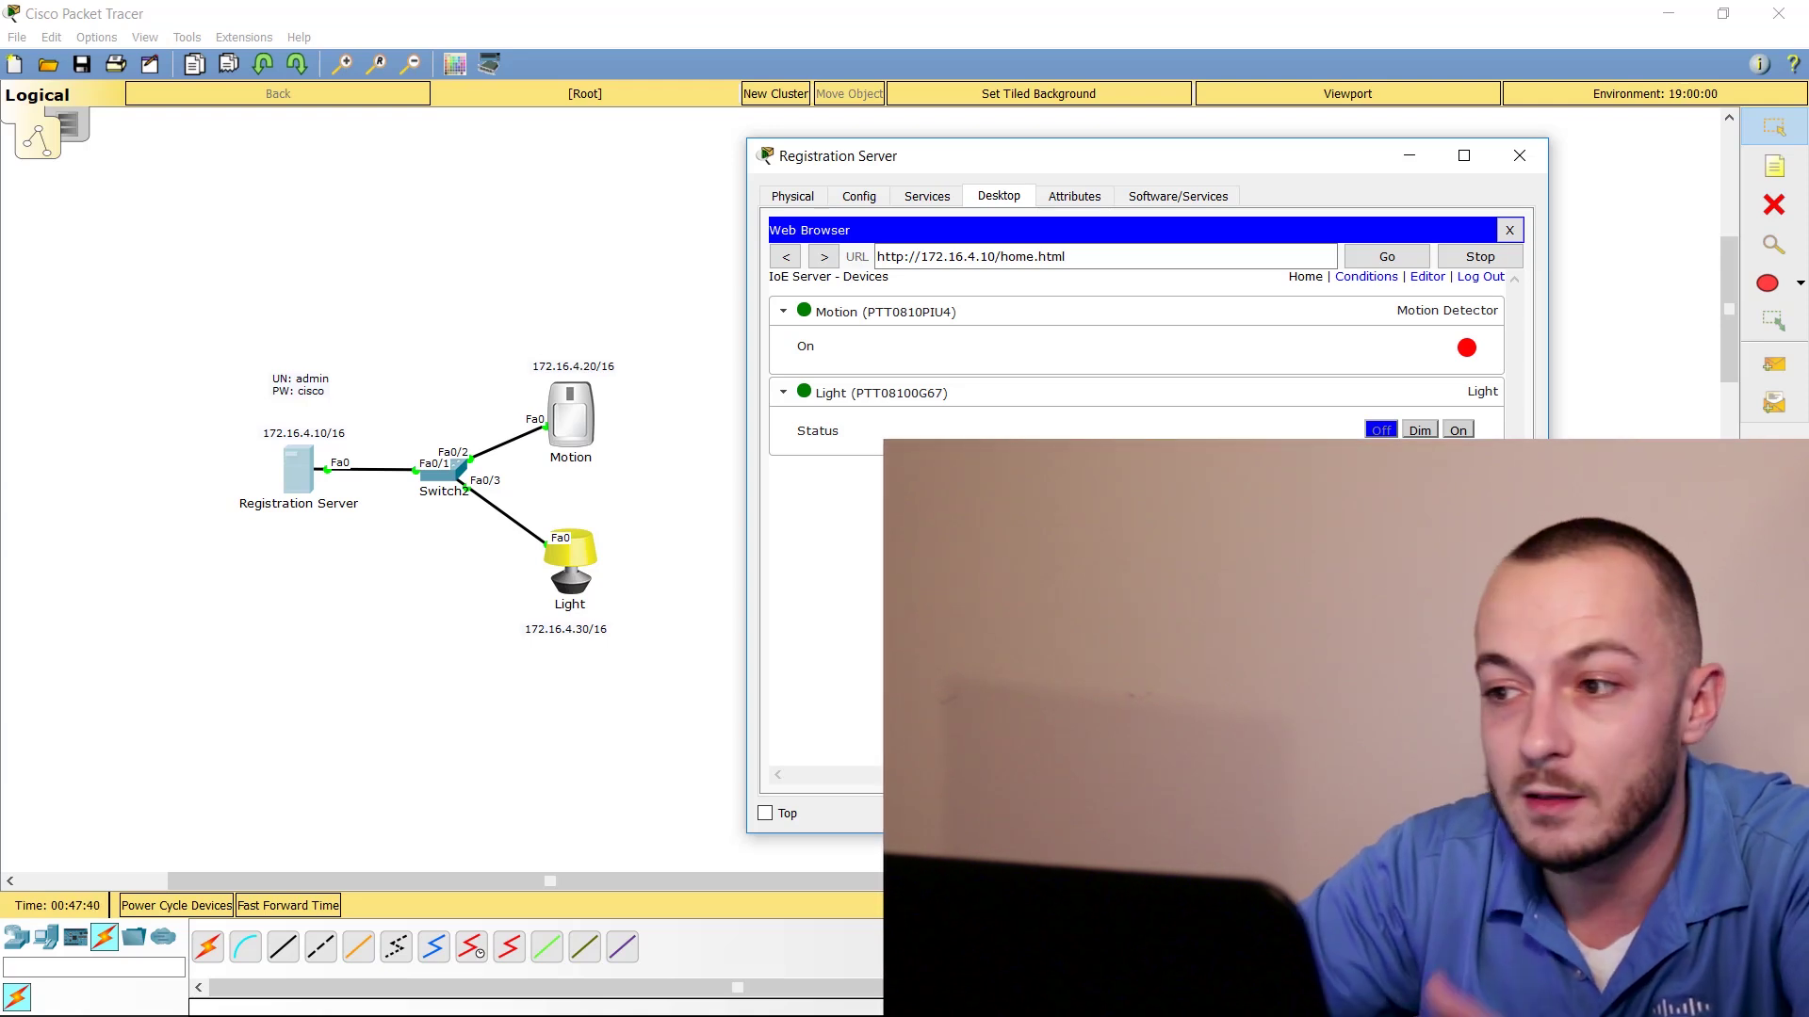
pyautogui.click(1357, 280)
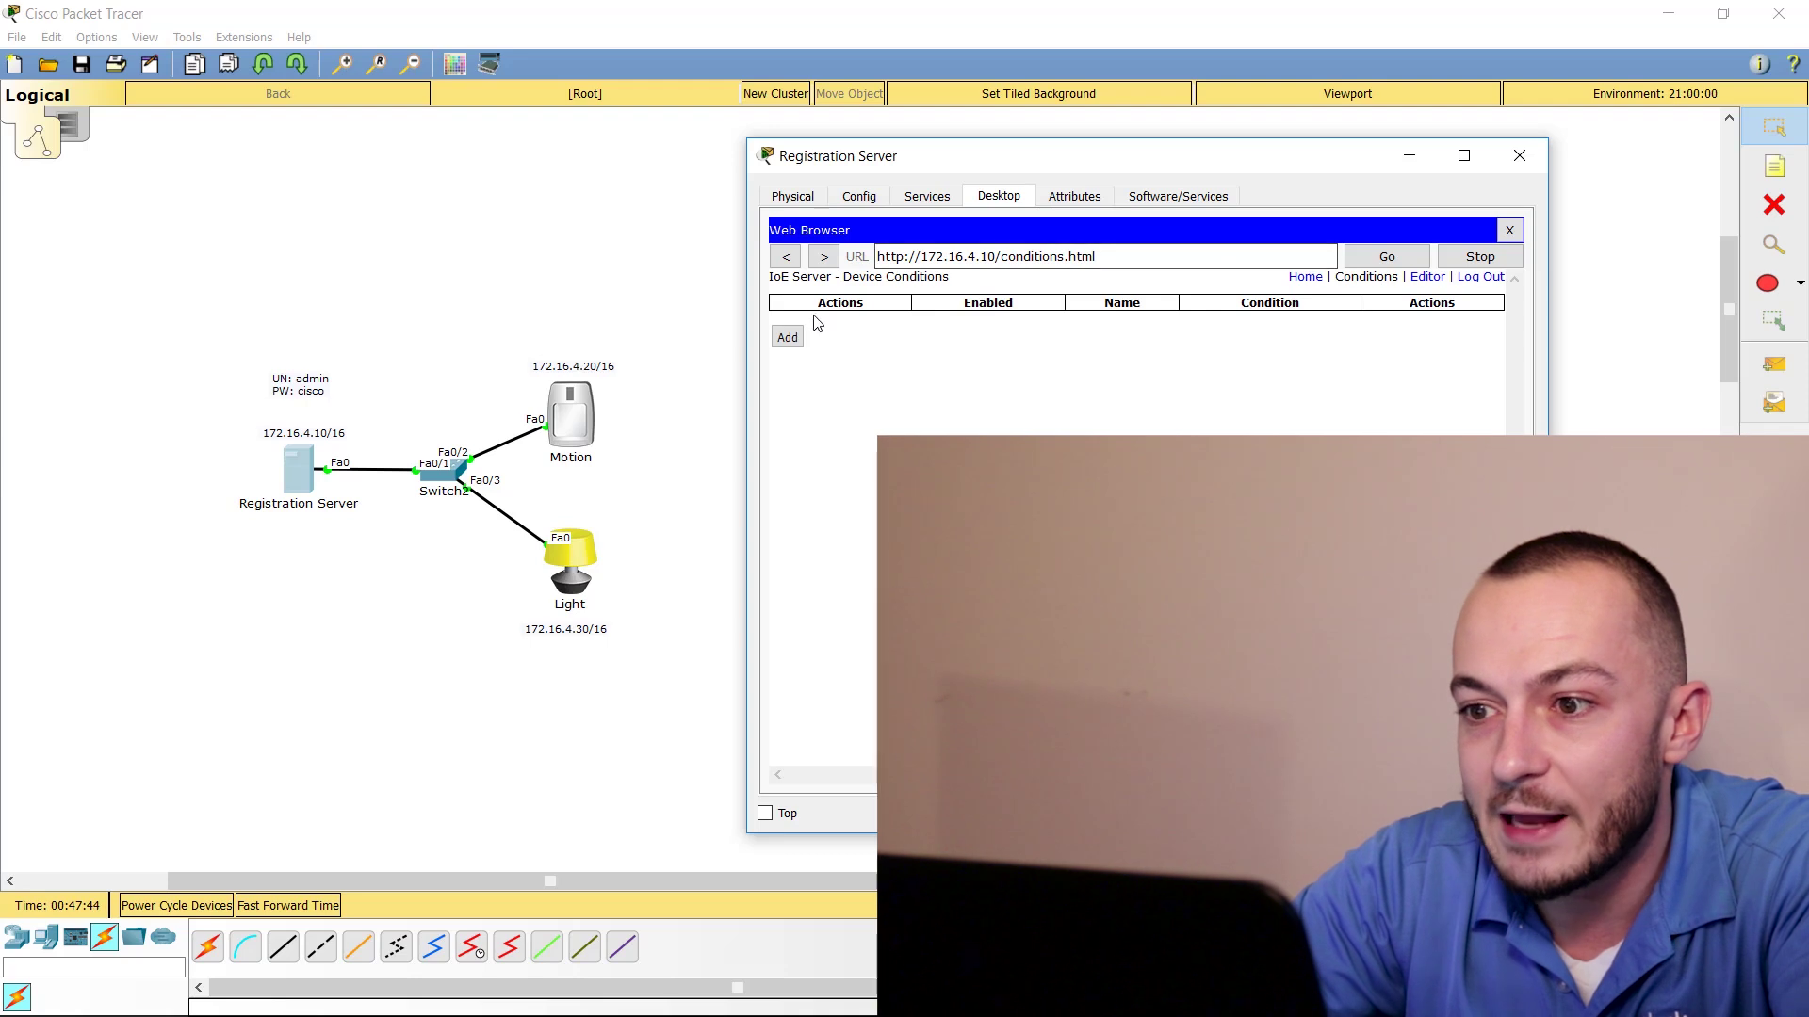
# Add the rule lightOn: if Motion On is true, set Light Status to On
pyautogui.click(787, 336)
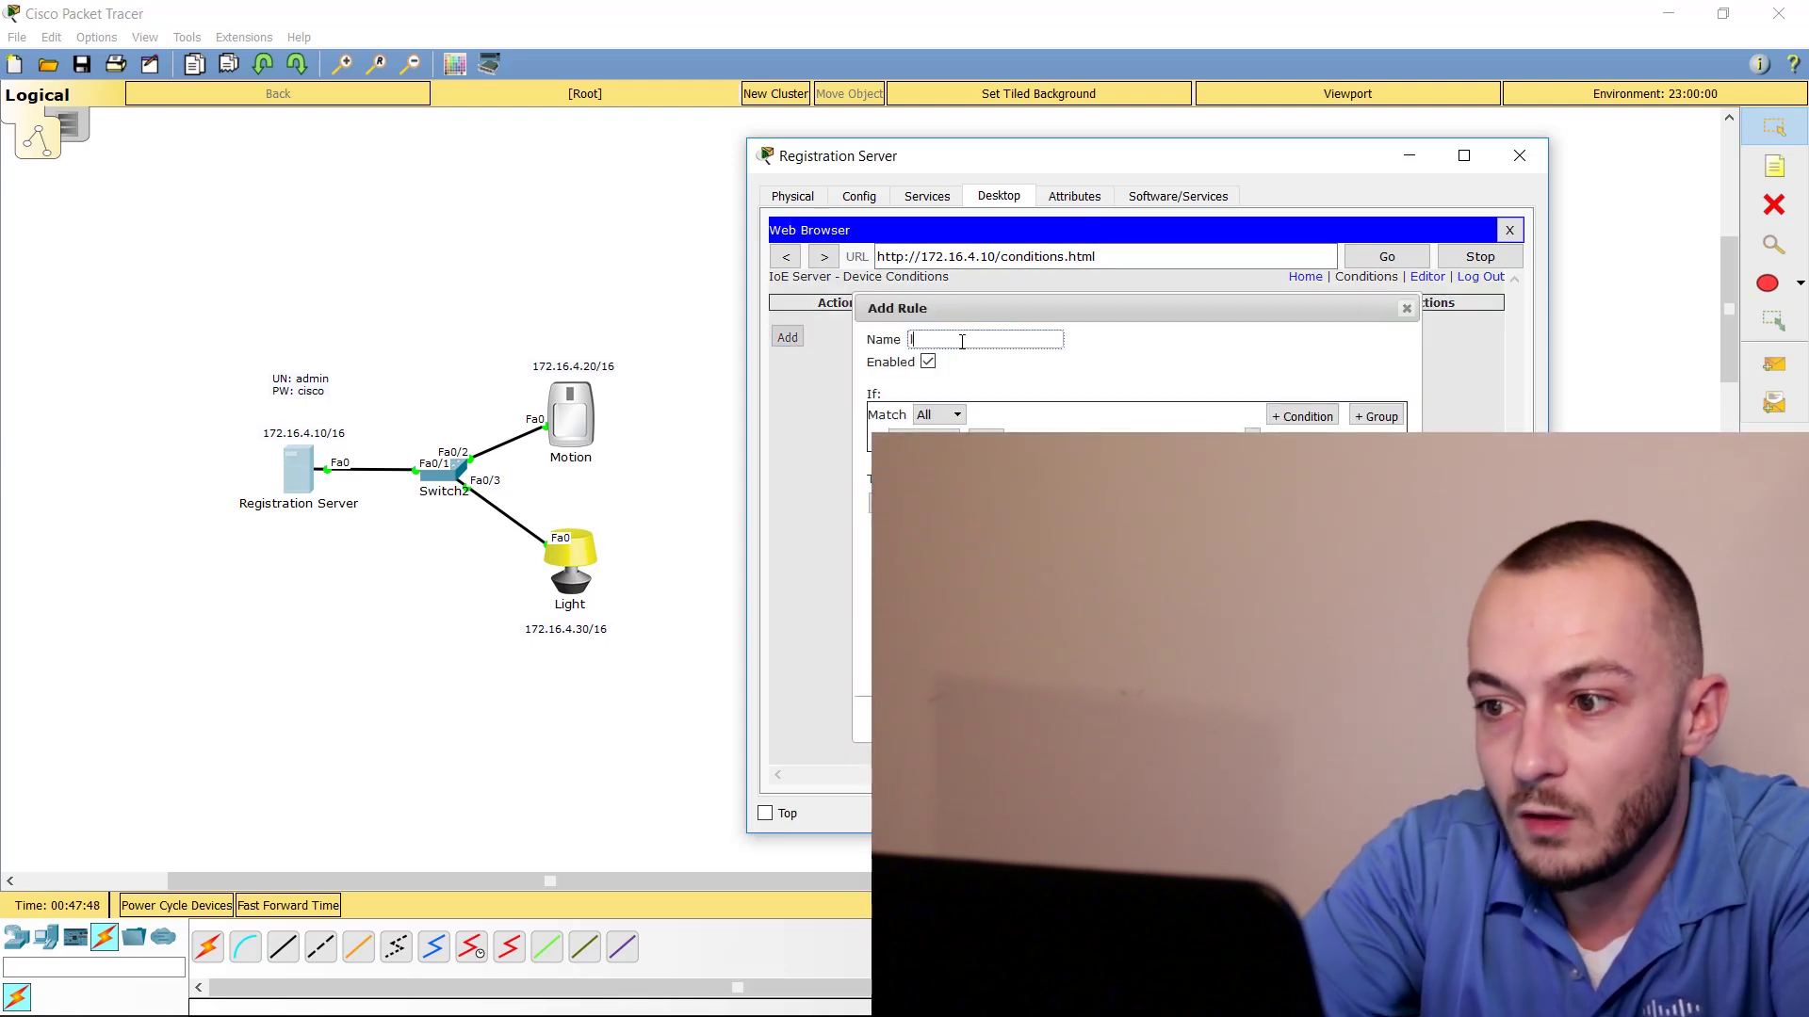
pyautogui.write('light on')
pyautogui.press('BackSpace')
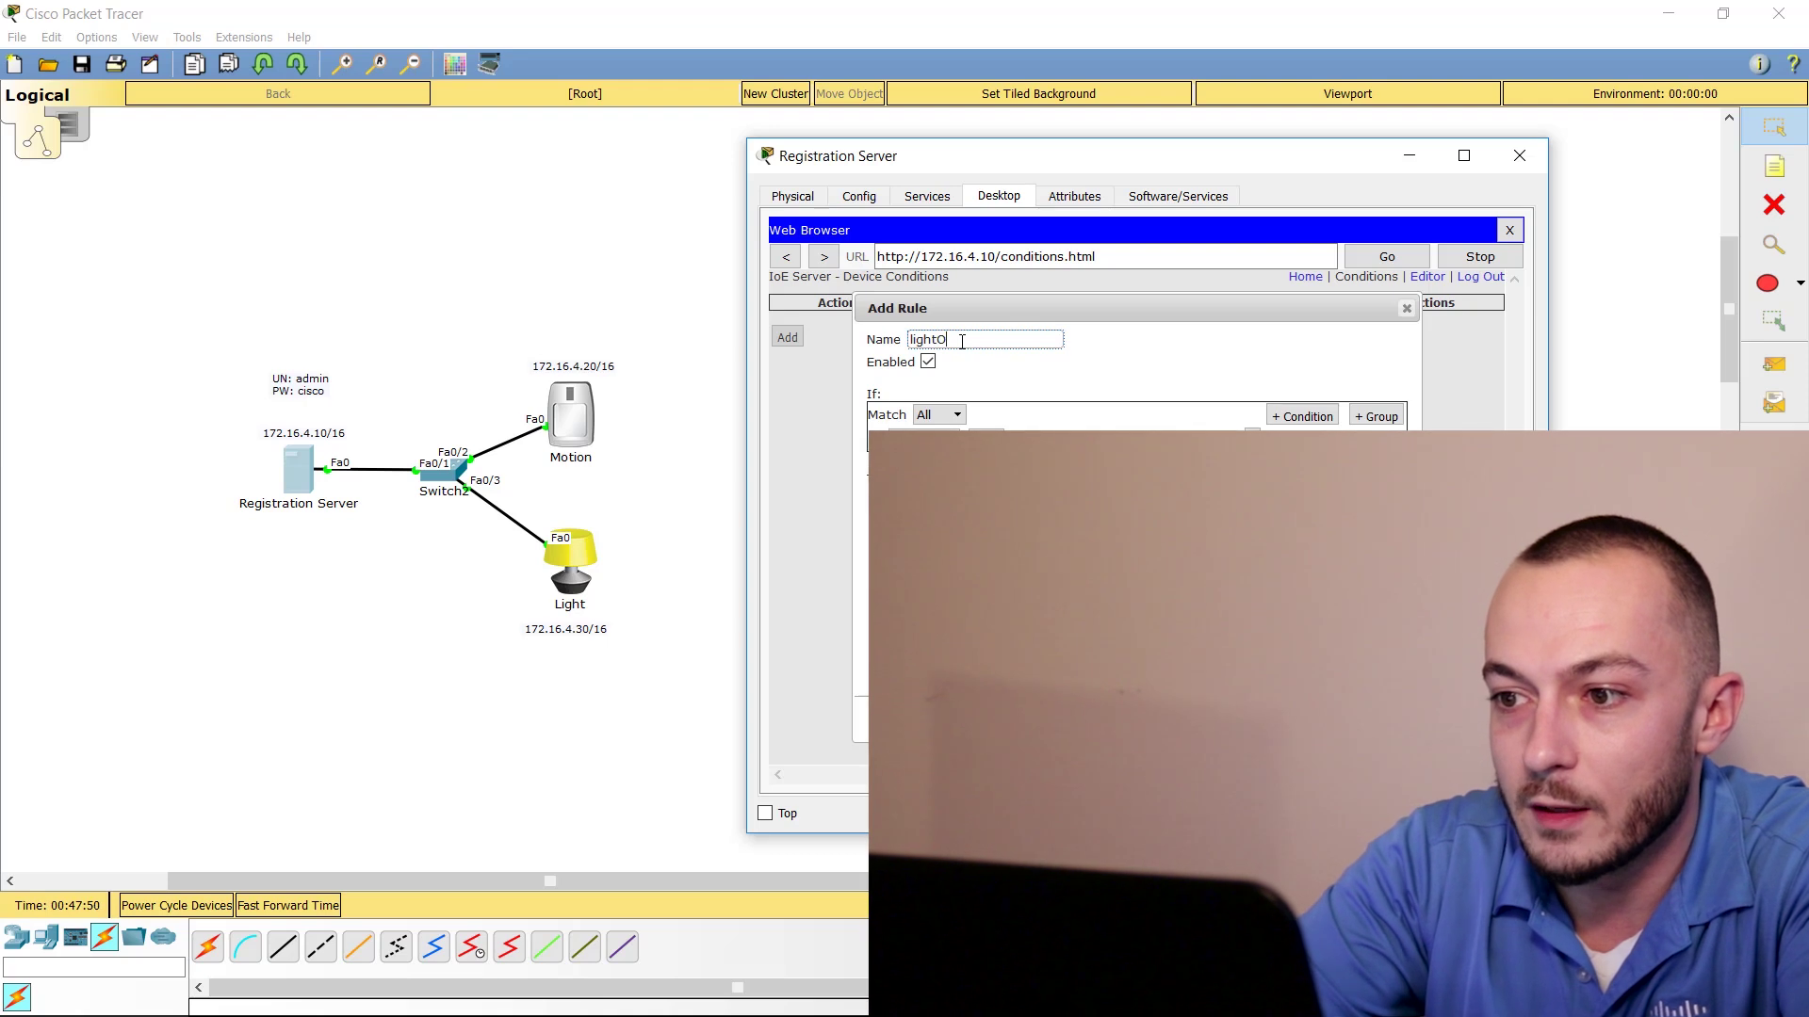
pyautogui.click(955, 412)
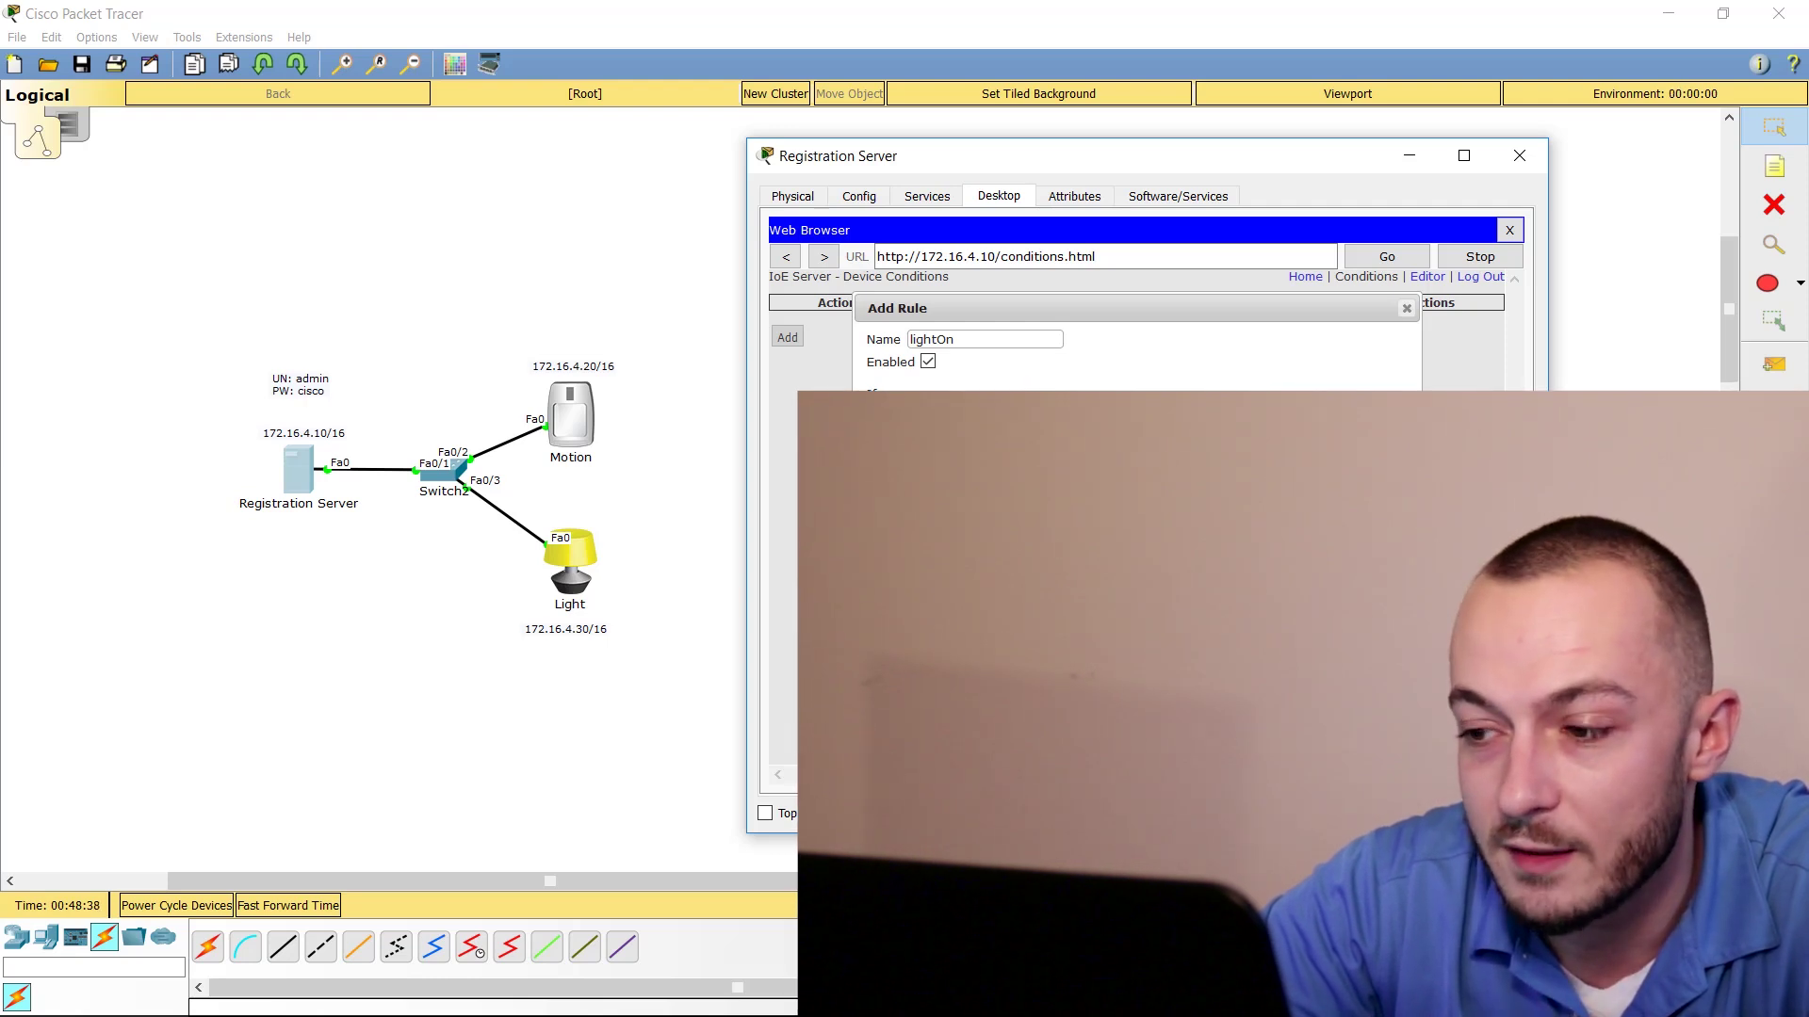
pyautogui.press('Return')
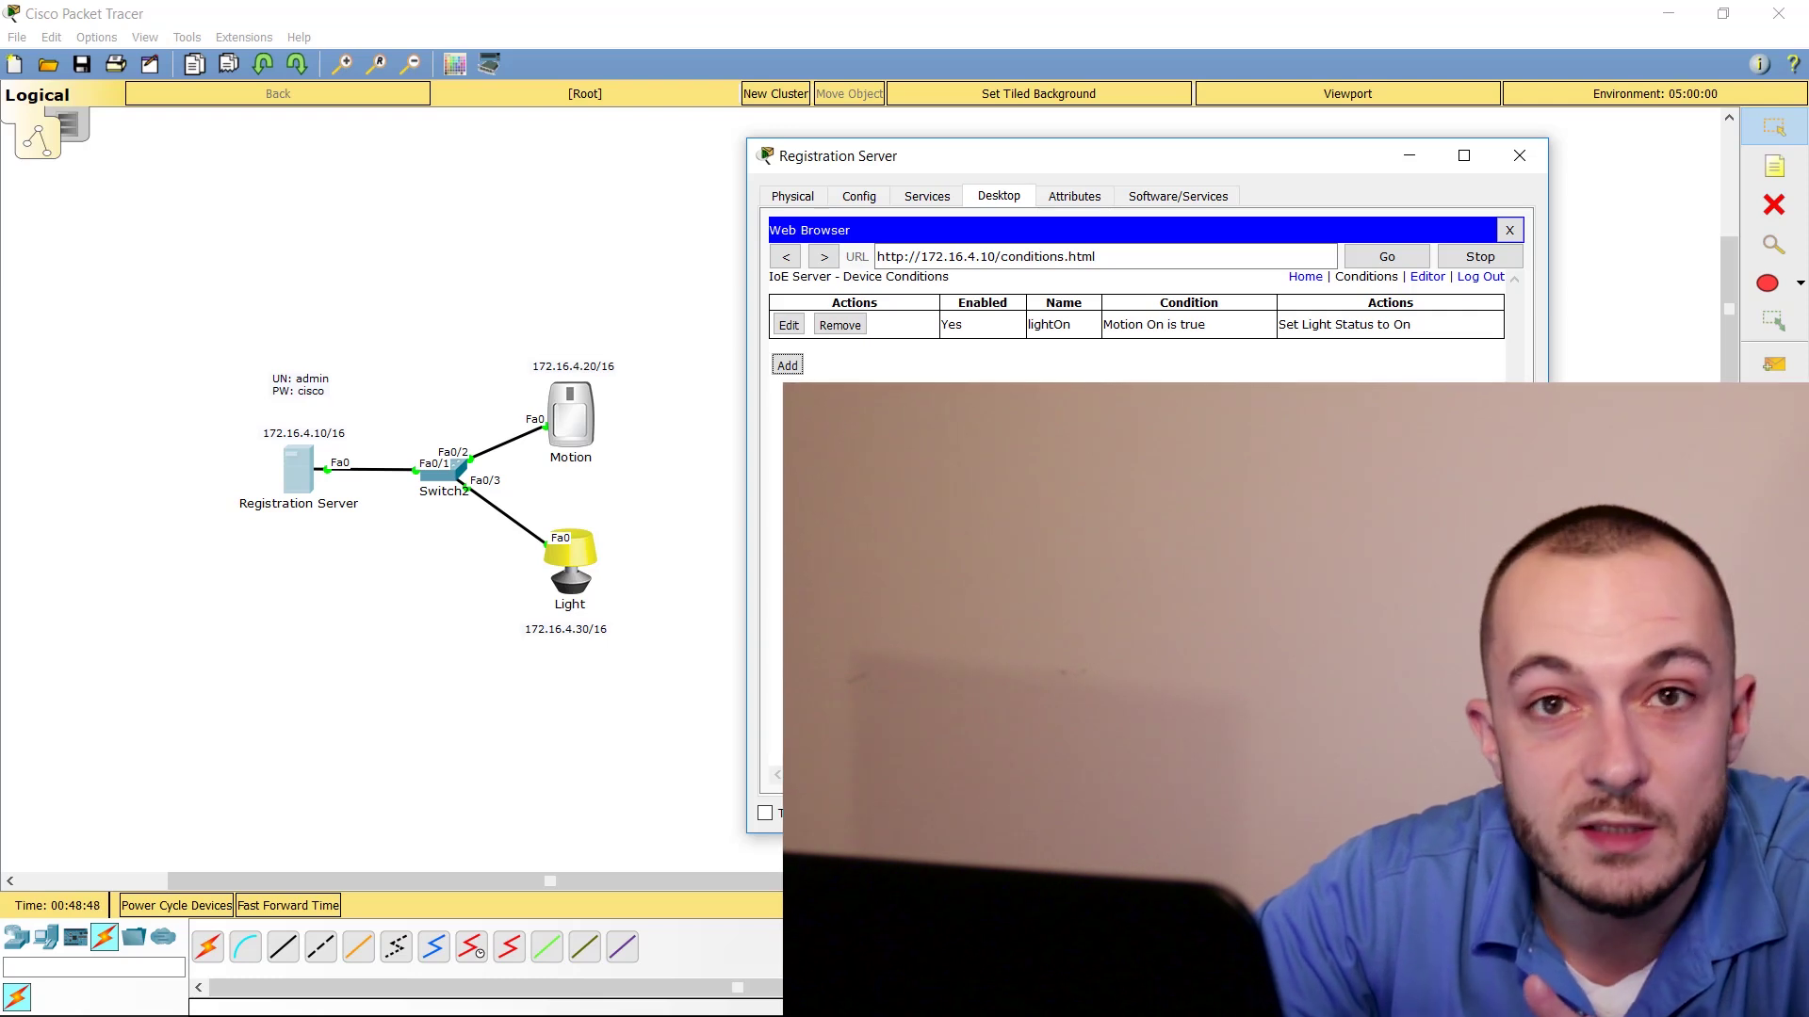
# Add the rule lightOff: if Motion On is false, set Light Status to Off
pyautogui.click(787, 364)
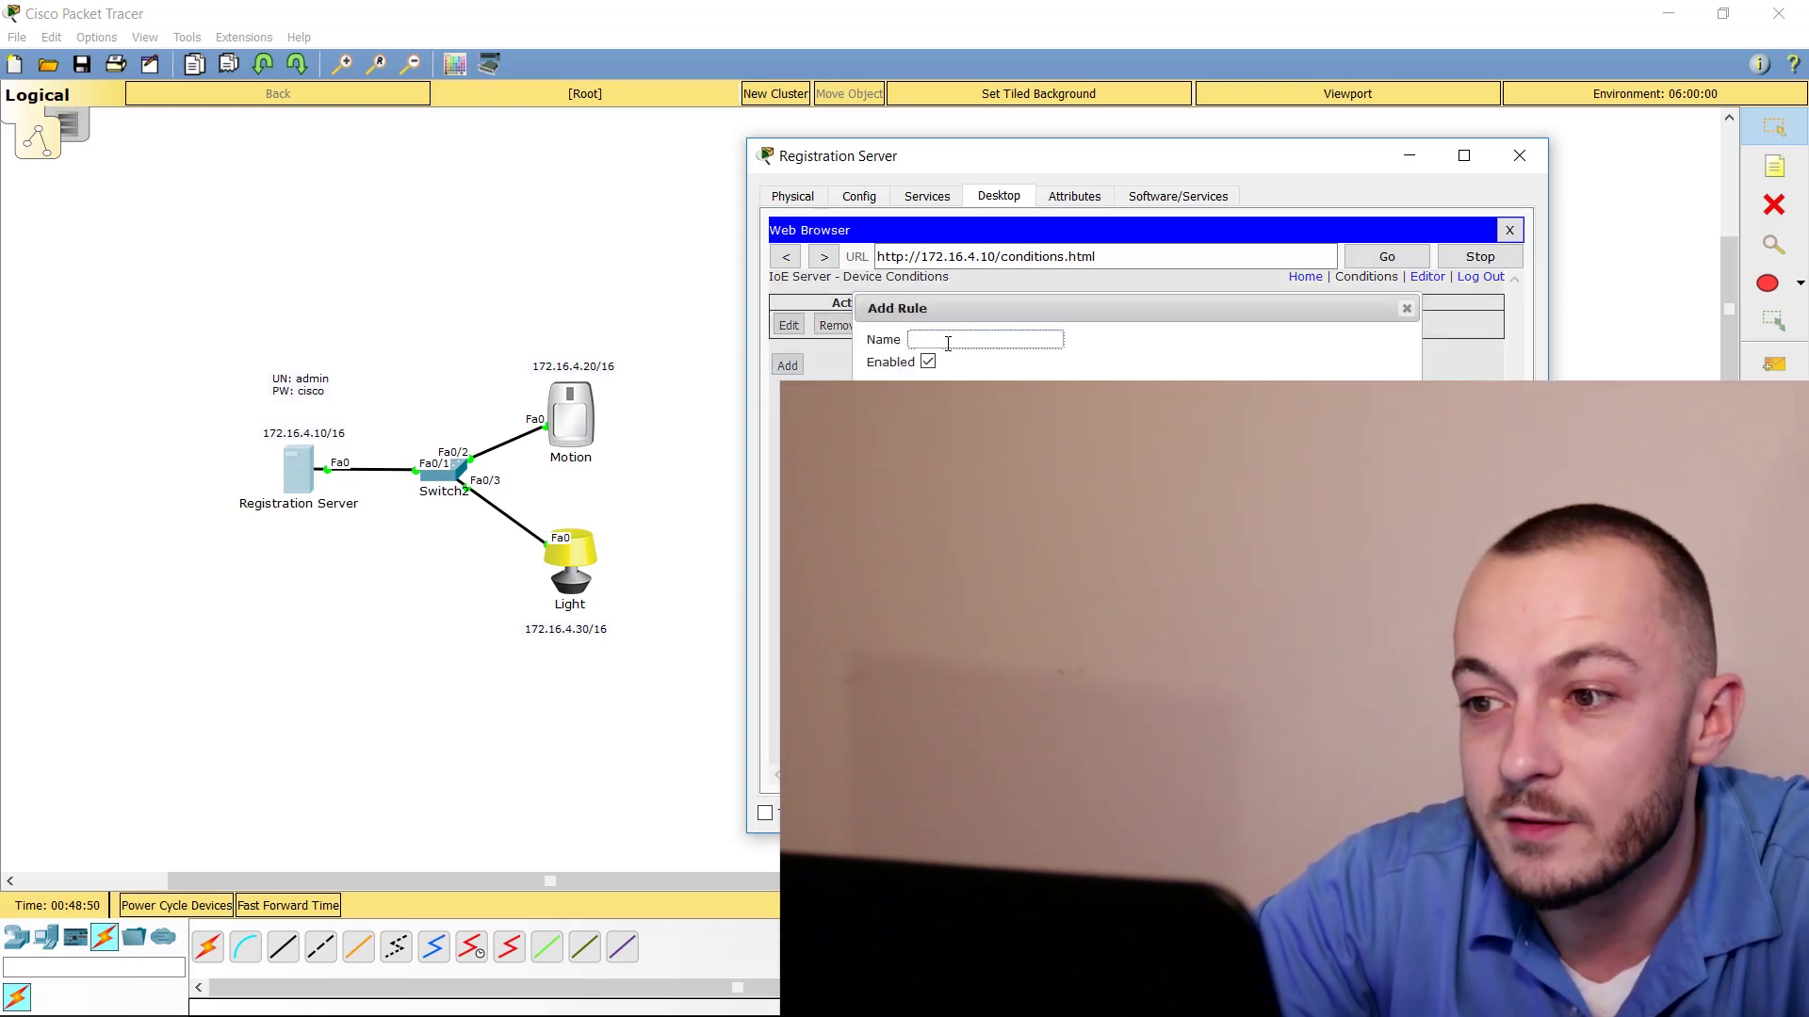
pyautogui.write('ligh')
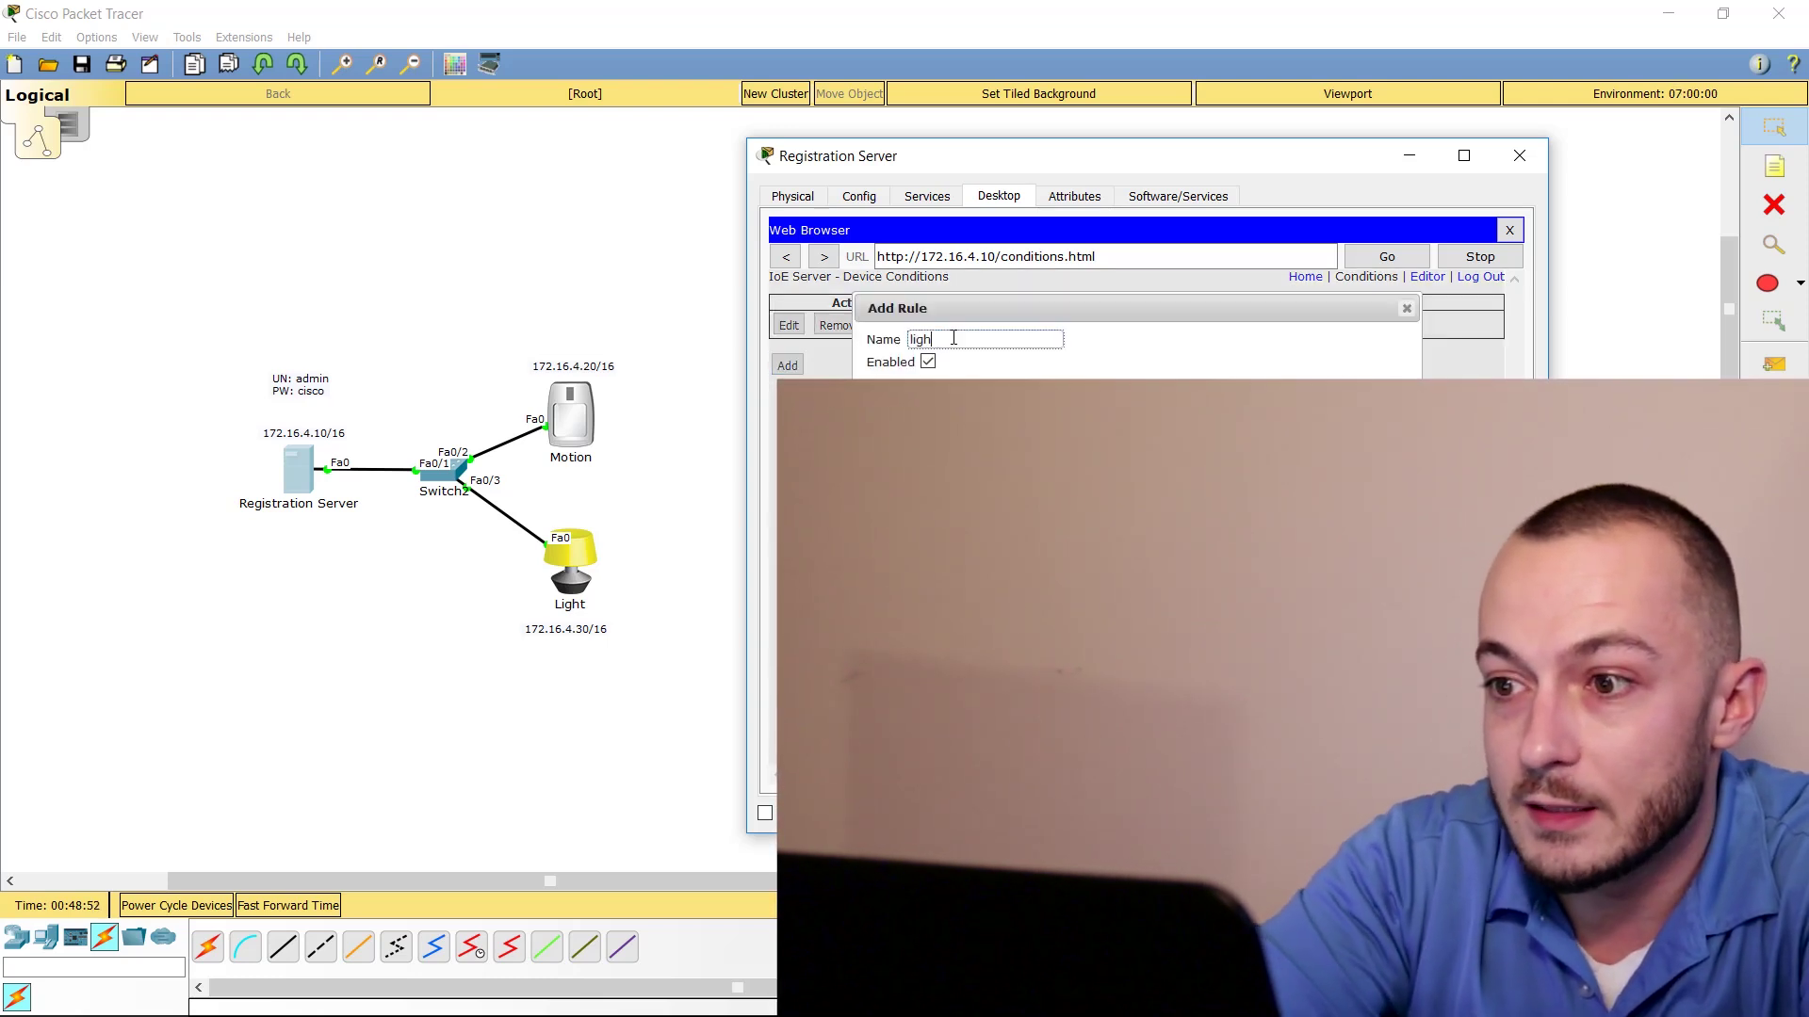
pyautogui.write('tOff')
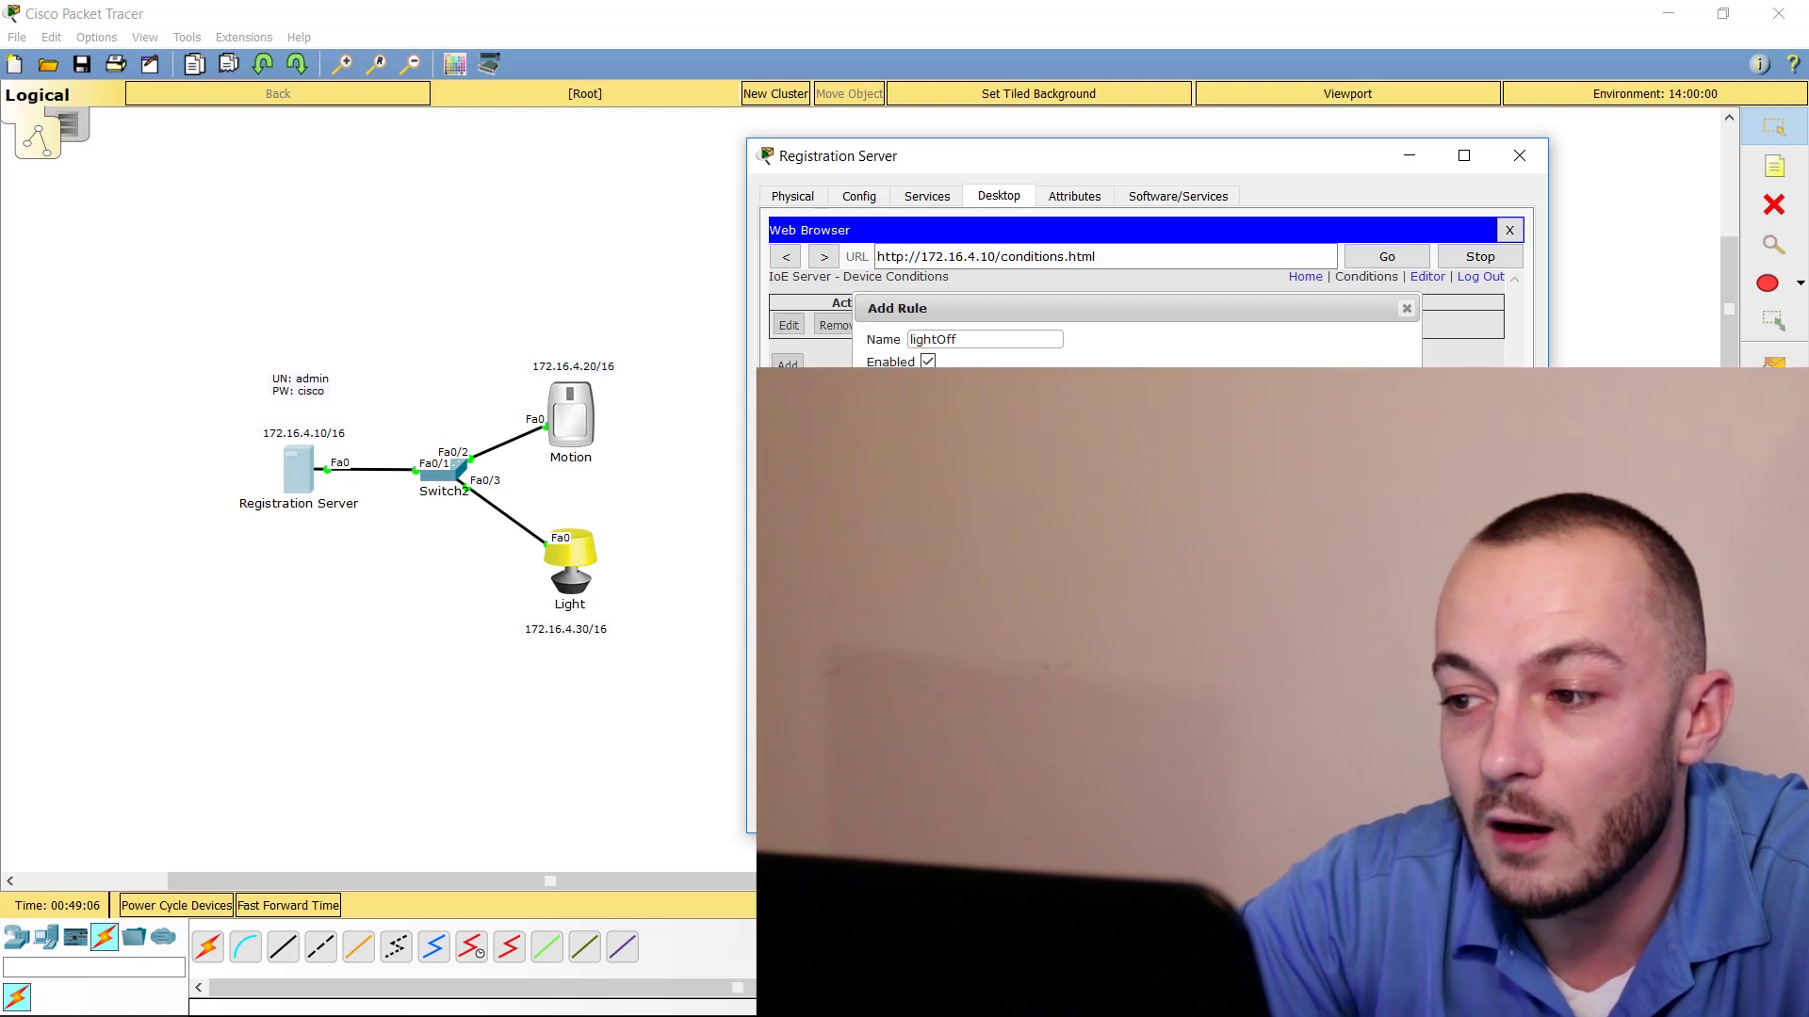
pyautogui.press('Return')
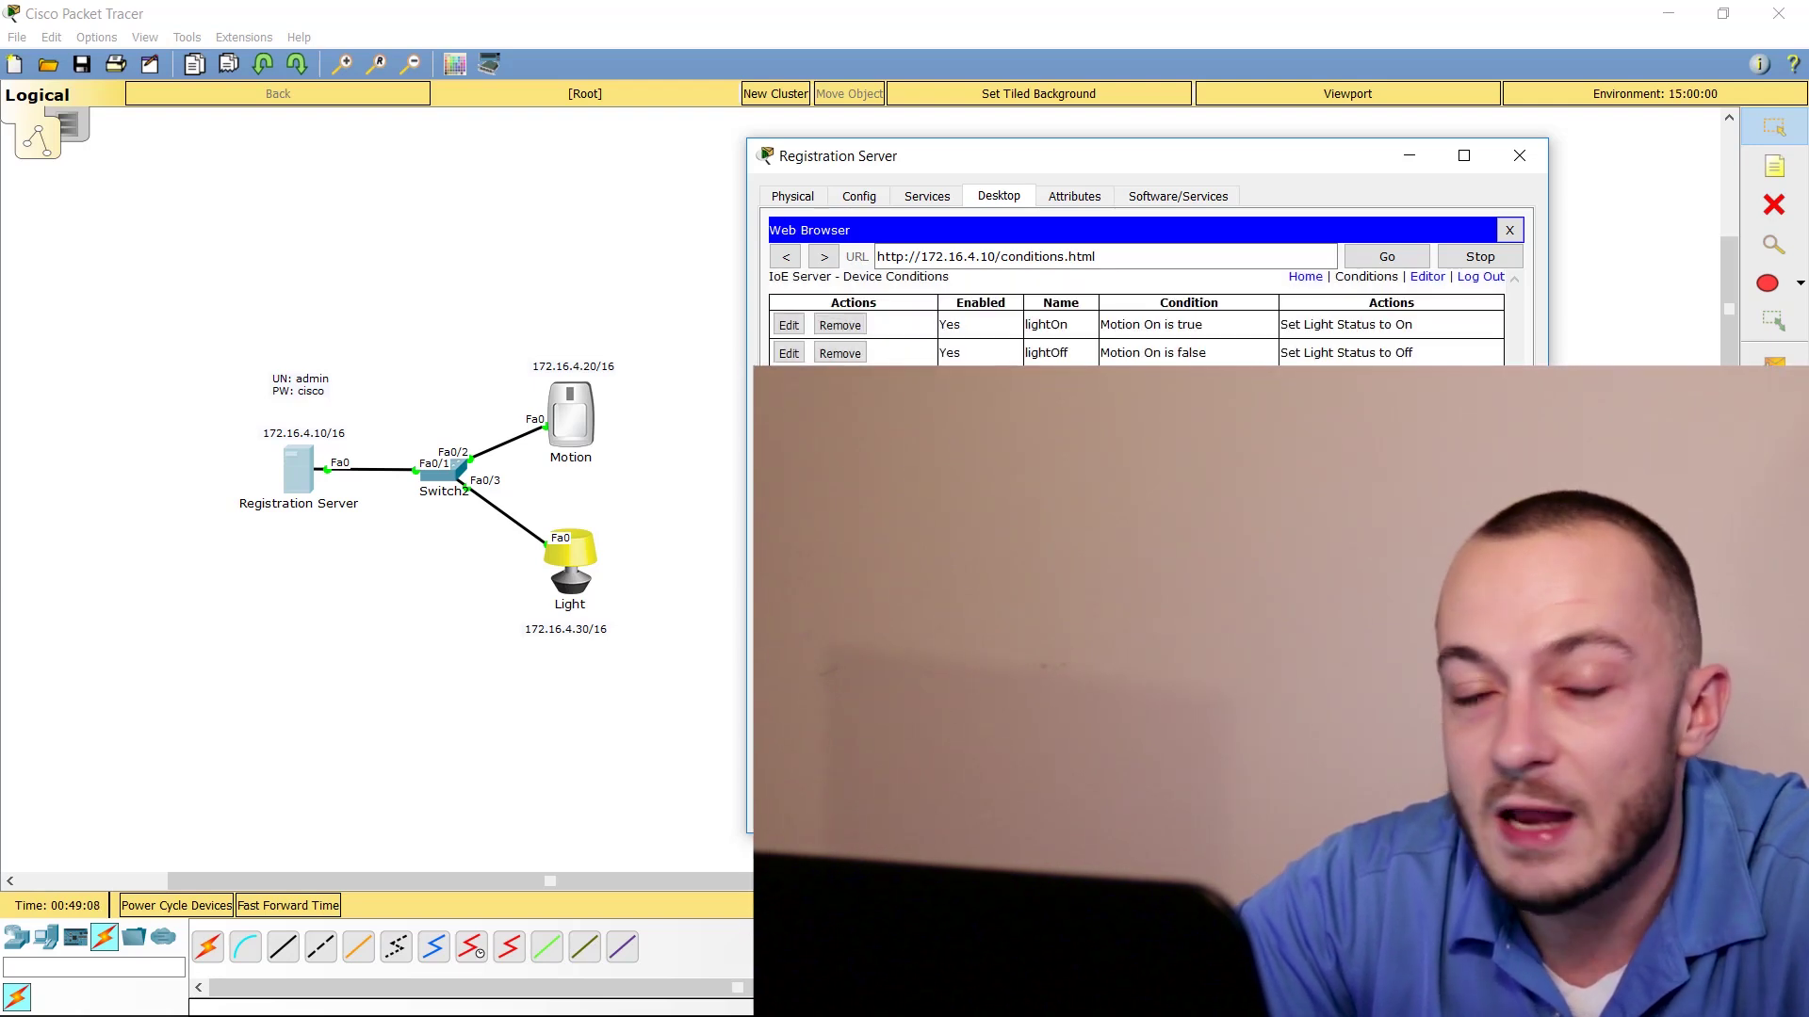